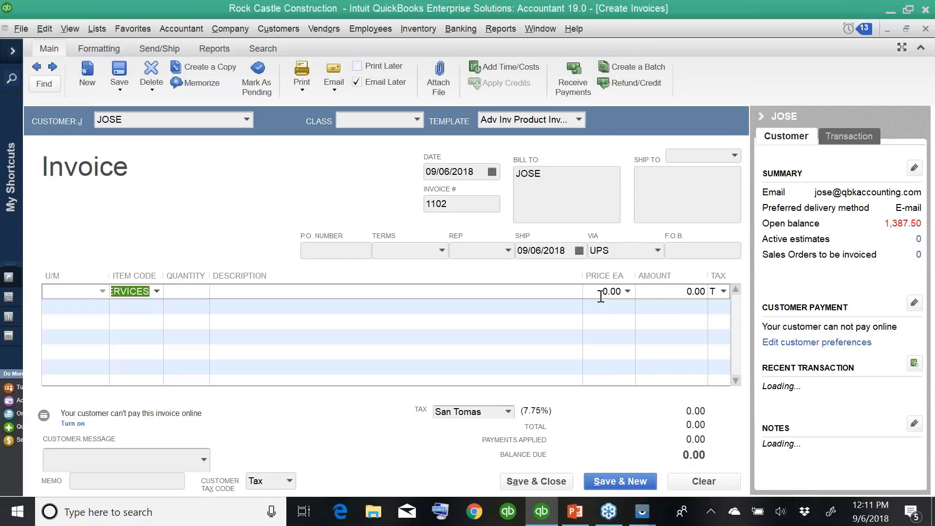
Set the price of the SERVICES line to 200.00 and save the invoice
click(604, 292)
text(200)
key(Tab)
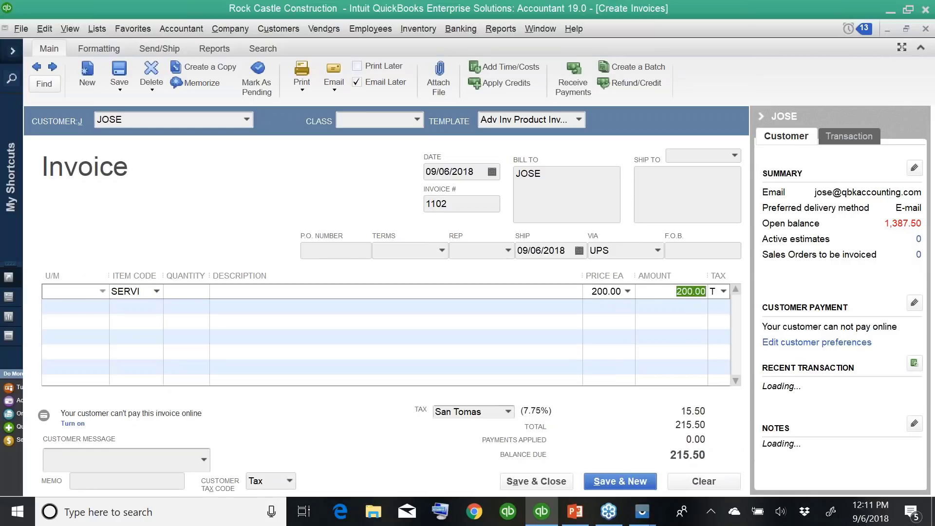
click(117, 68)
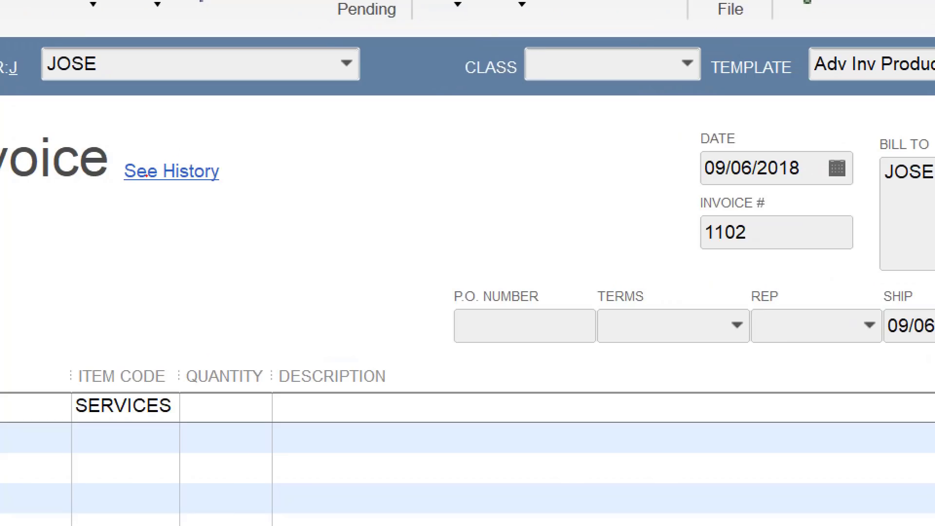
View the history of the newly saved invoice and close it again
mouse_move(170, 141)
mouse_down()
mouse_move(94, 168)
mouse_move(309, 267)
mouse_move(134, 122)
mouse_move(129, 164)
mouse_up()
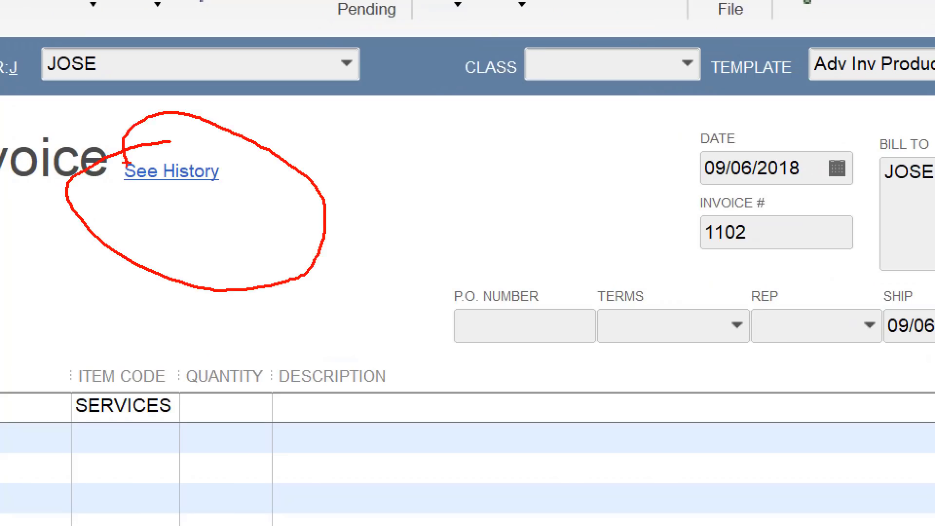
click(168, 171)
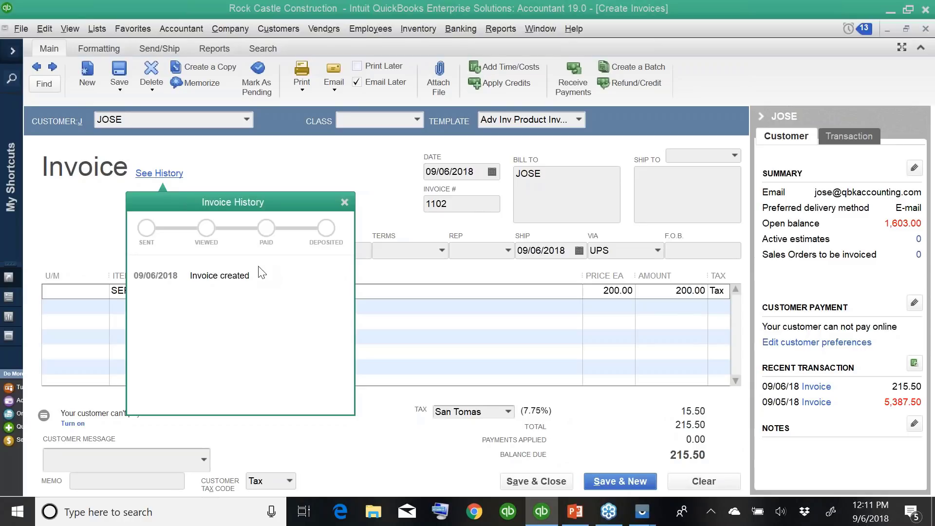
click(343, 204)
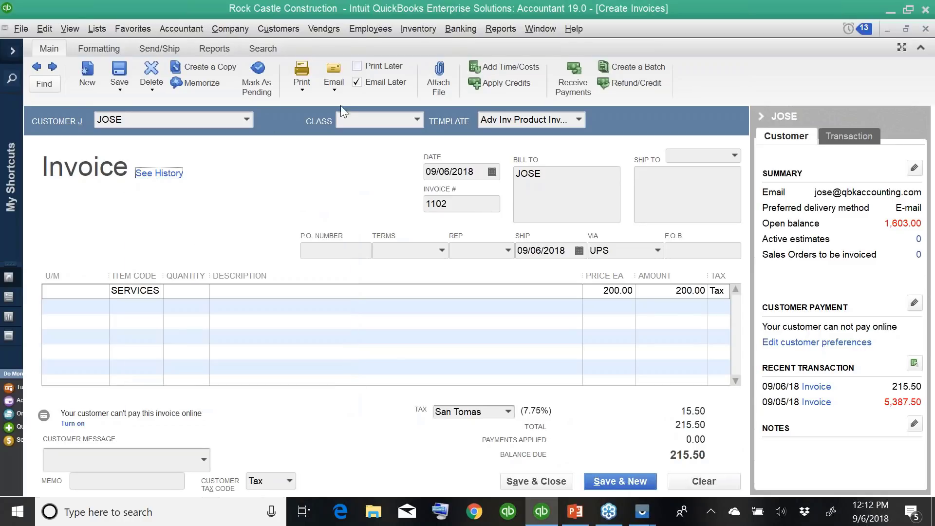
Email the invoice to the customer with the Basic Invoice template and acknowledge the delivery message
click(334, 84)
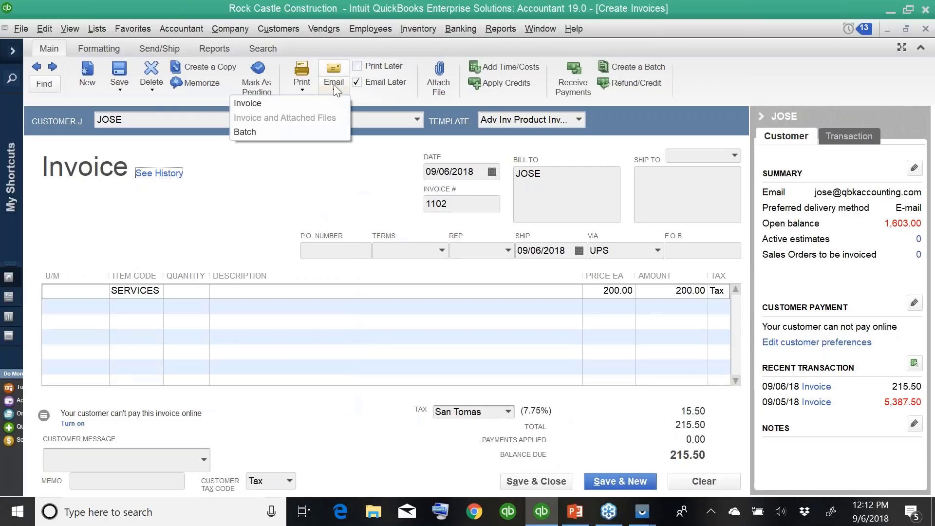
click(270, 106)
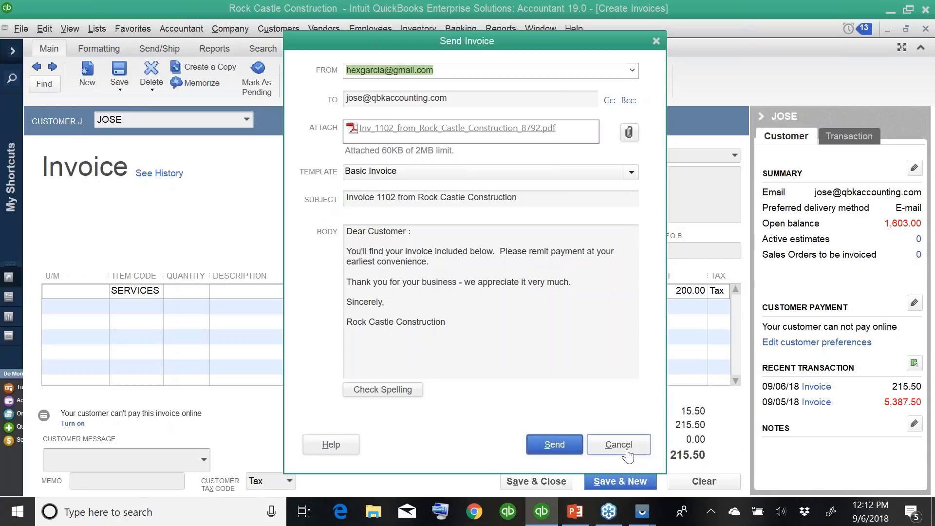
click(551, 448)
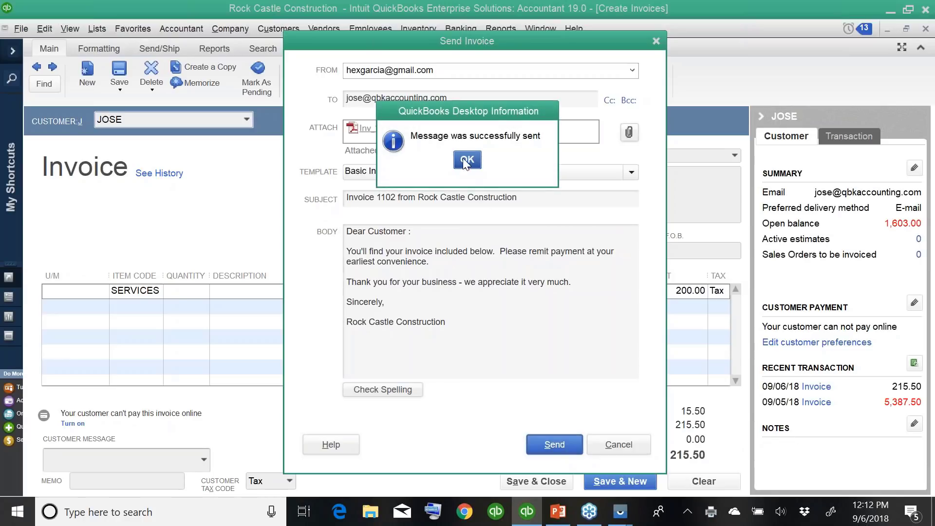
click(467, 160)
Reopen the invoice history several times to check whether the emailed invoice was sent and viewed
click(160, 174)
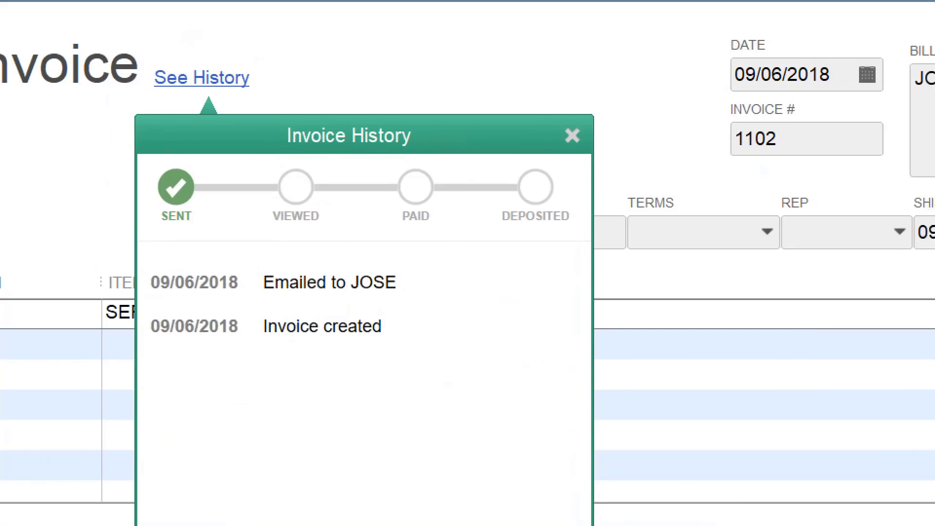
mouse_move(160, 302)
mouse_down()
mouse_move(377, 299)
mouse_move(413, 278)
mouse_move(214, 249)
mouse_move(116, 257)
mouse_move(122, 300)
mouse_move(168, 307)
mouse_up()
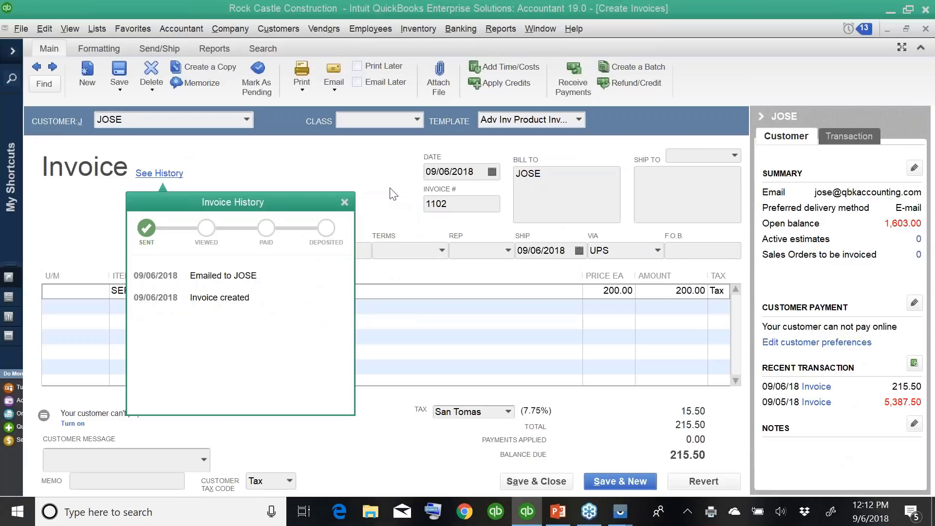
click(342, 202)
click(166, 173)
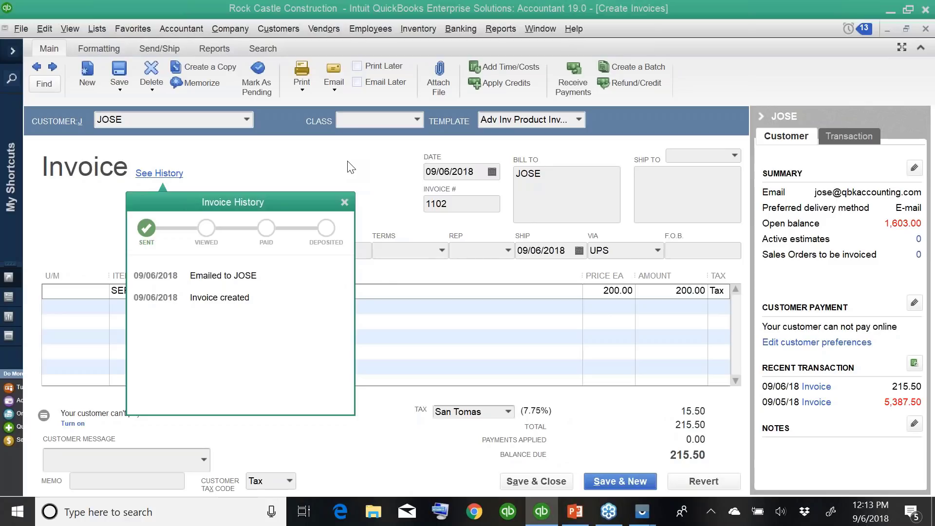
click(345, 202)
click(154, 174)
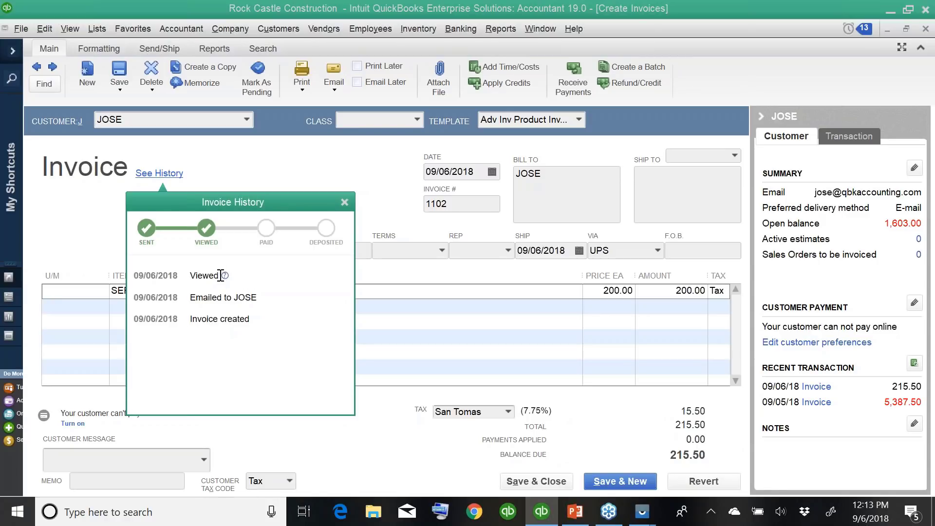
drag(136, 275, 213, 278)
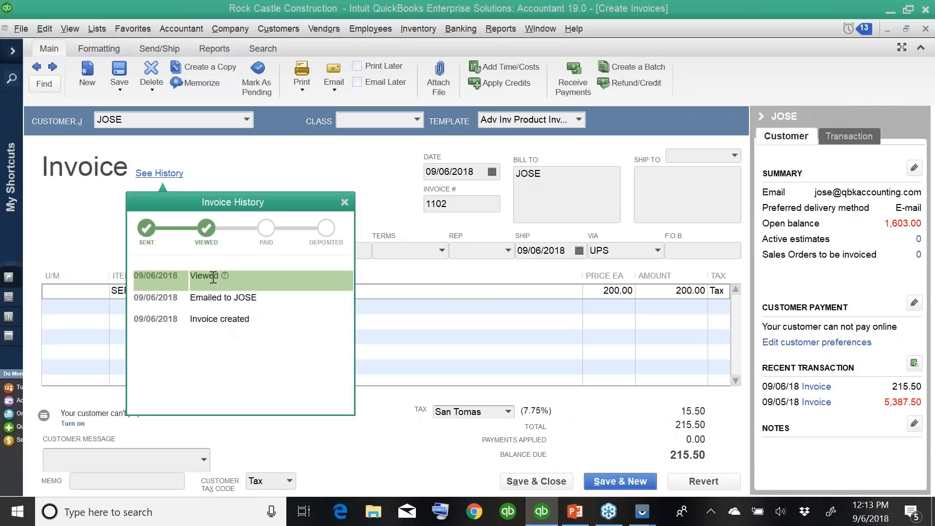
mouse_move(226, 274)
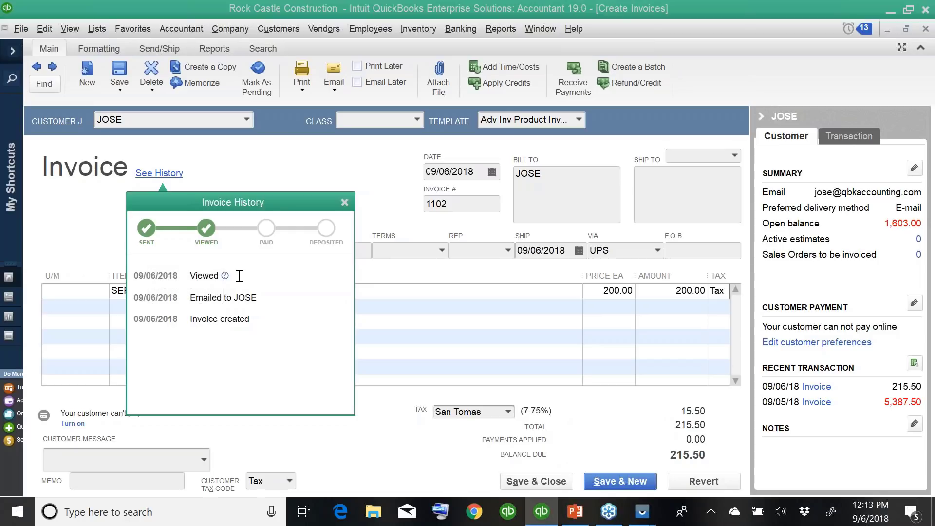
click(343, 201)
click(159, 173)
click(344, 202)
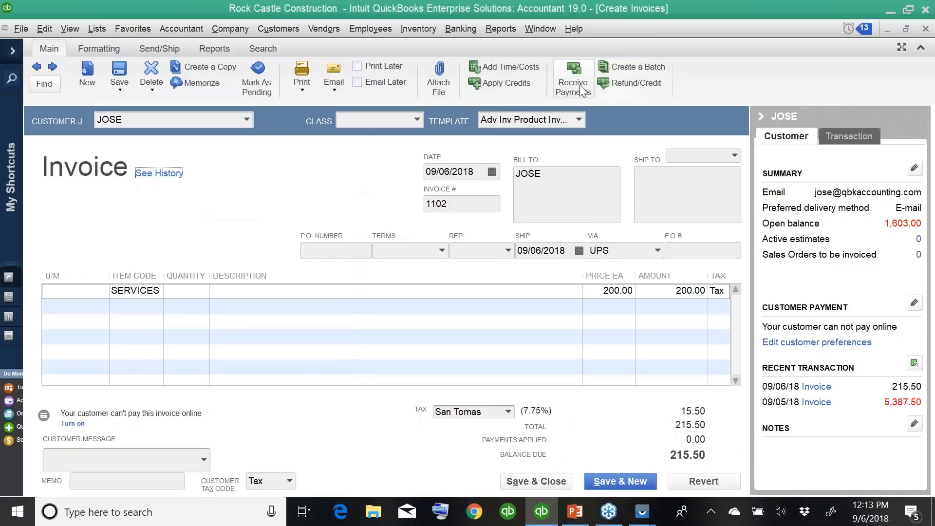
Receive a customer payment from the invoice and set the payment date to 09/03/2018
click(568, 74)
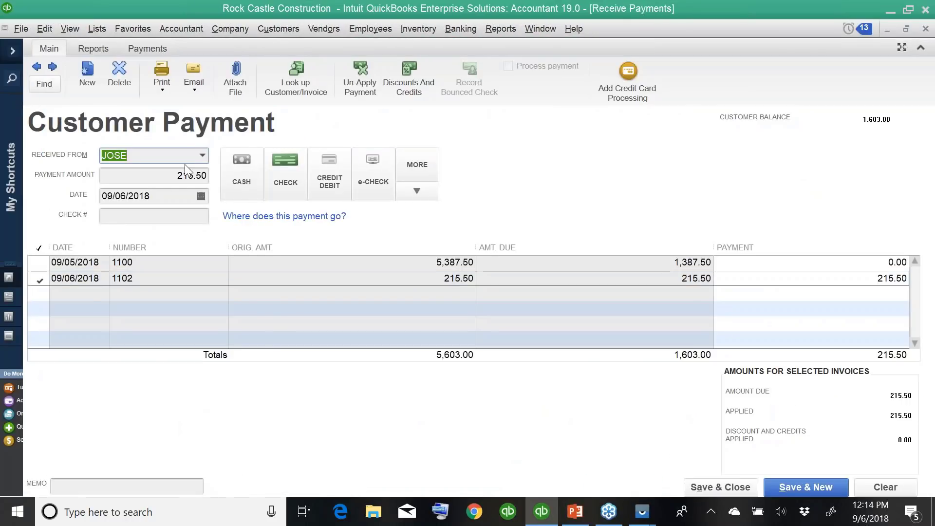
click(158, 195)
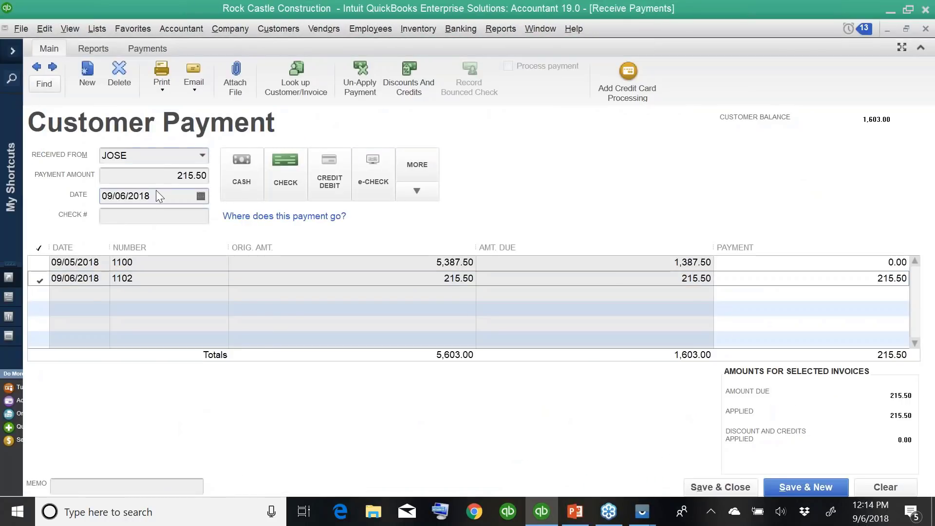
key(minus)
key(minus)
key(minus)
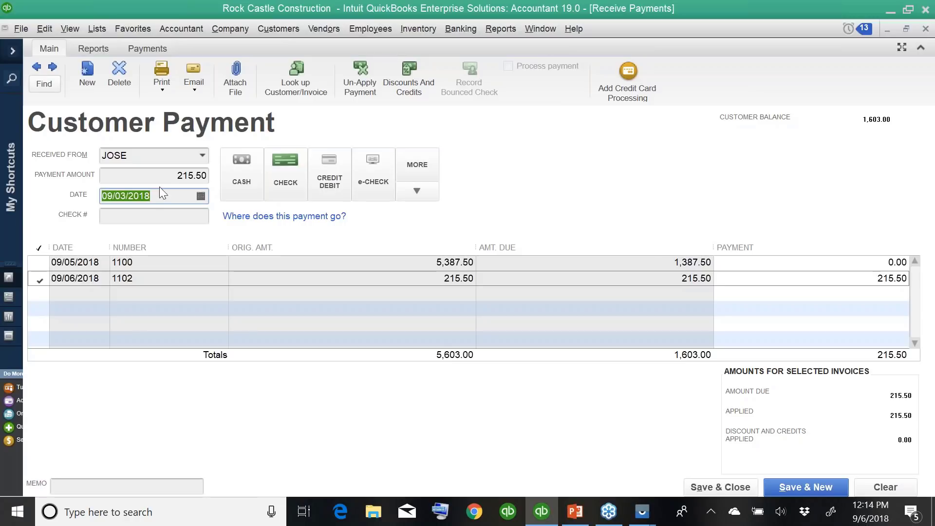
Set the payment amount to 150.00, then save and close the customer payment
key(shift+Tab)
text(1)
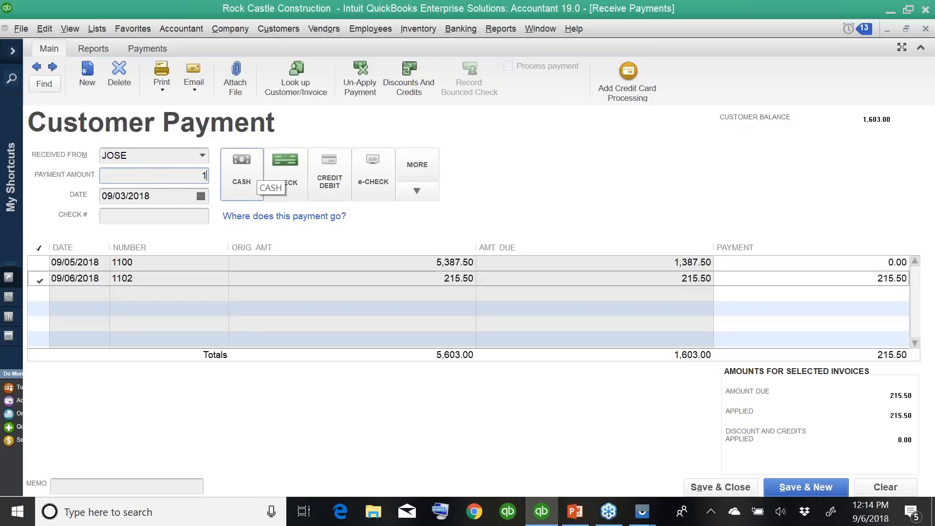
text(50)
key(Tab)
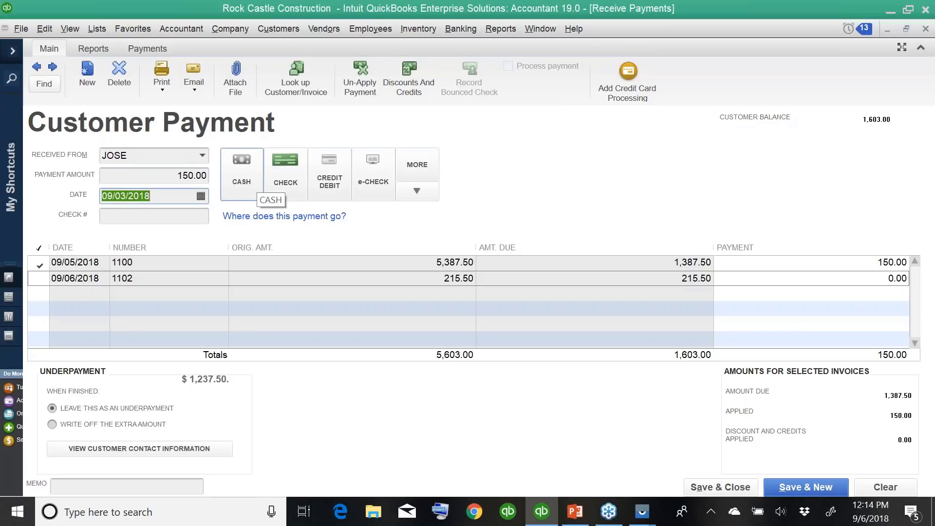
click(726, 489)
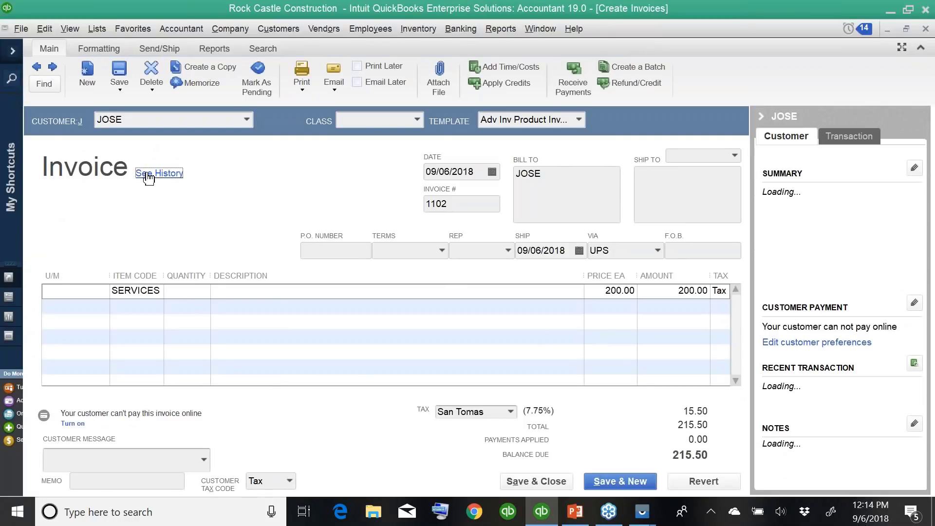
Receive a second customer payment of 50.00 and apply it to invoice 1102 instead of invoice 1100
click(571, 89)
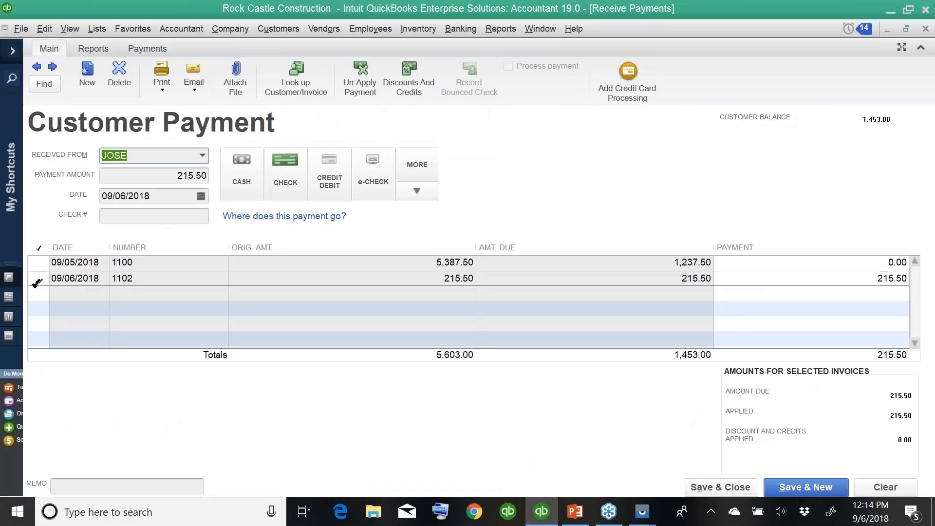
key(Tab)
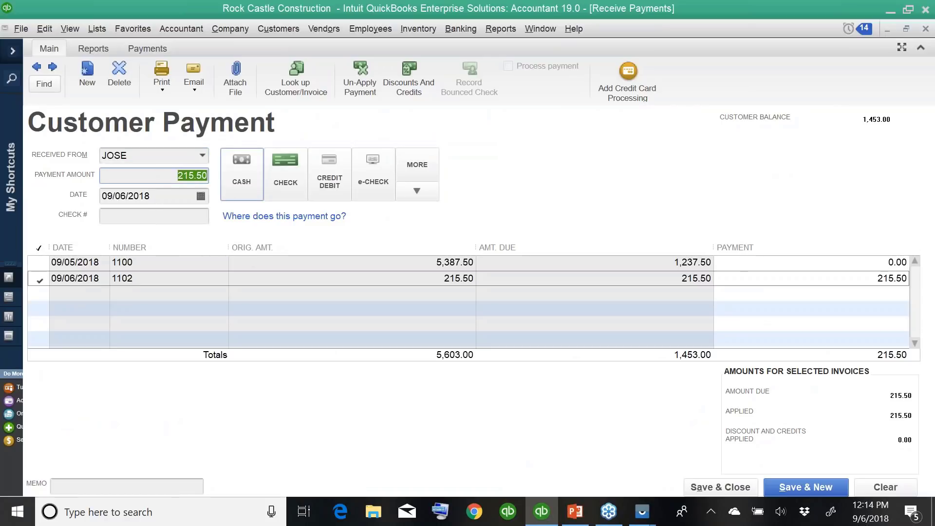
text(50)
key(Tab)
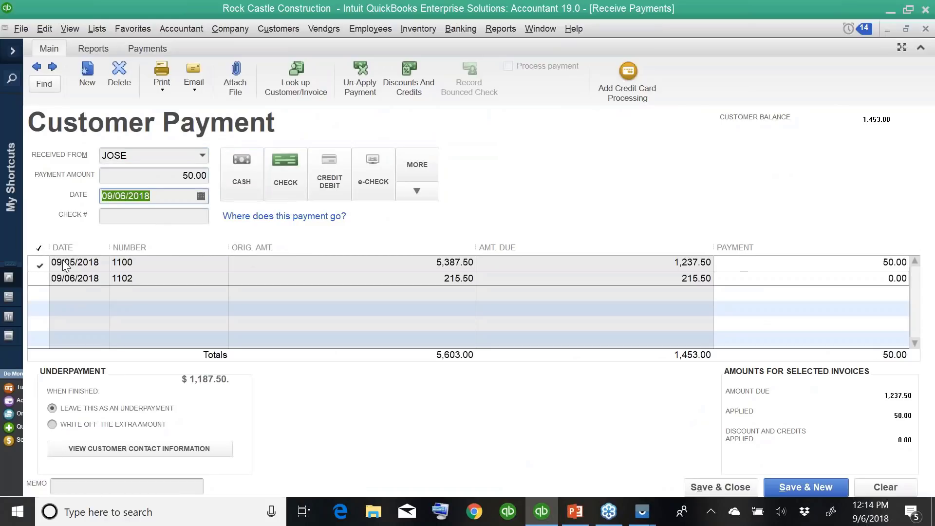
click(40, 264)
click(39, 278)
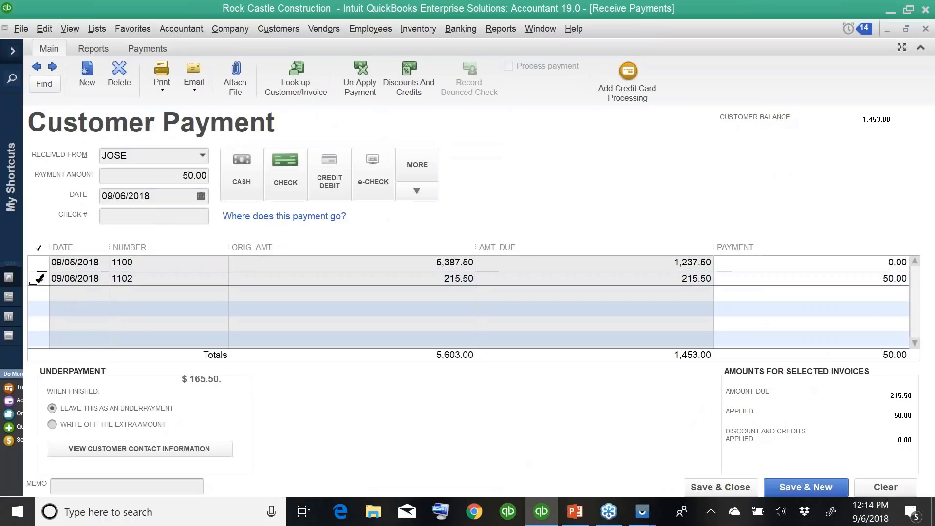
Set the date of the 50.00 payment to 09/04/2018, then save and close it
click(159, 198)
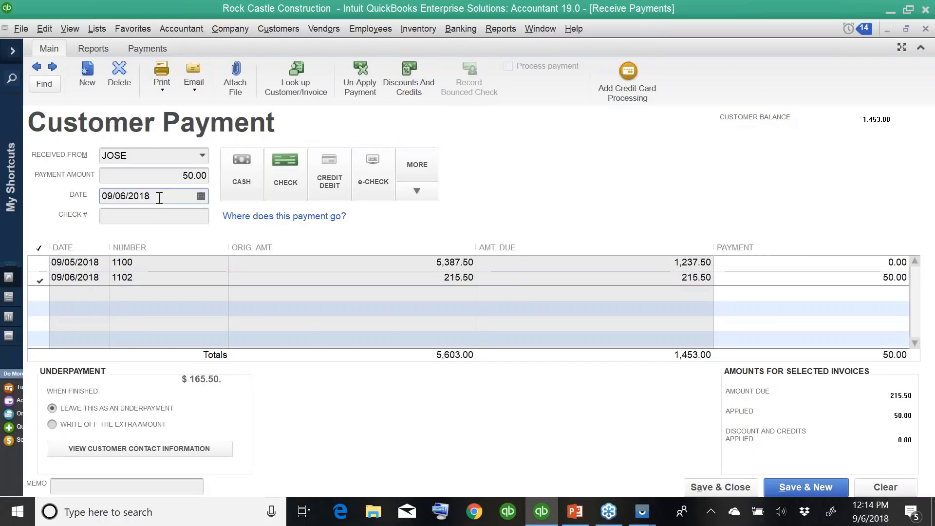
key(minus)
key(minus)
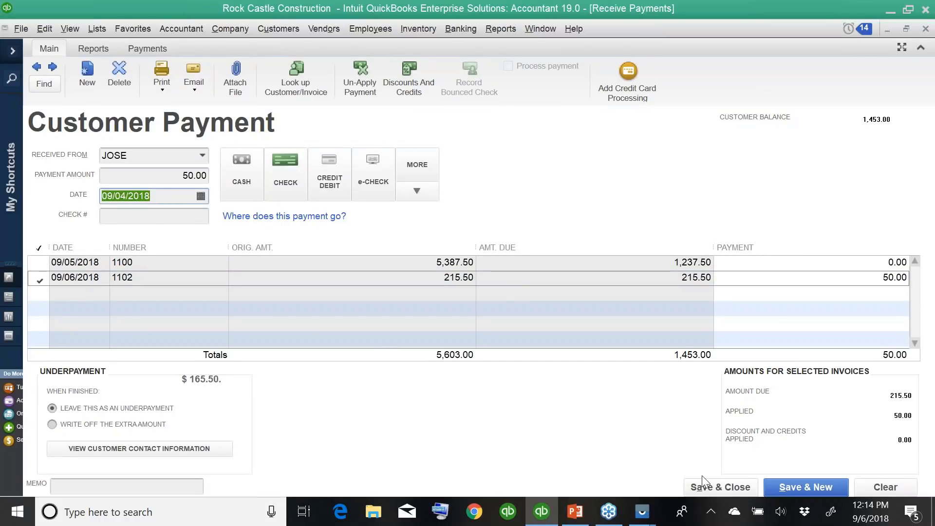
click(725, 488)
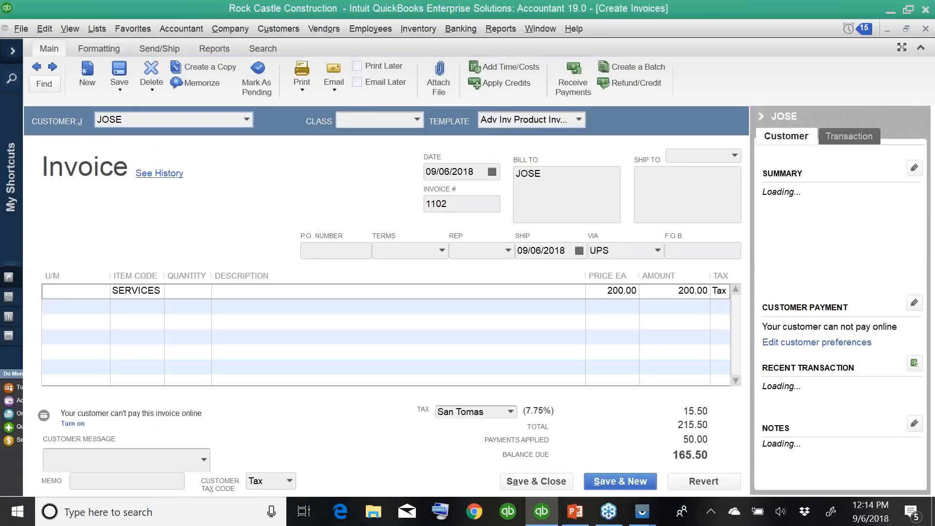
Check the payment status in the history of invoice 1102 and close the history
click(159, 174)
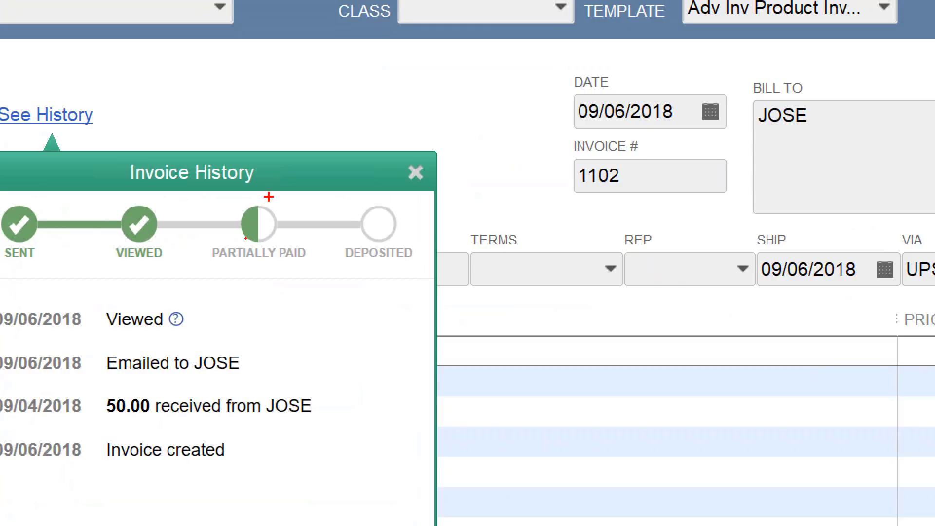
mouse_move(269, 175)
mouse_down()
mouse_move(310, 281)
mouse_move(261, 171)
mouse_move(246, 166)
mouse_up()
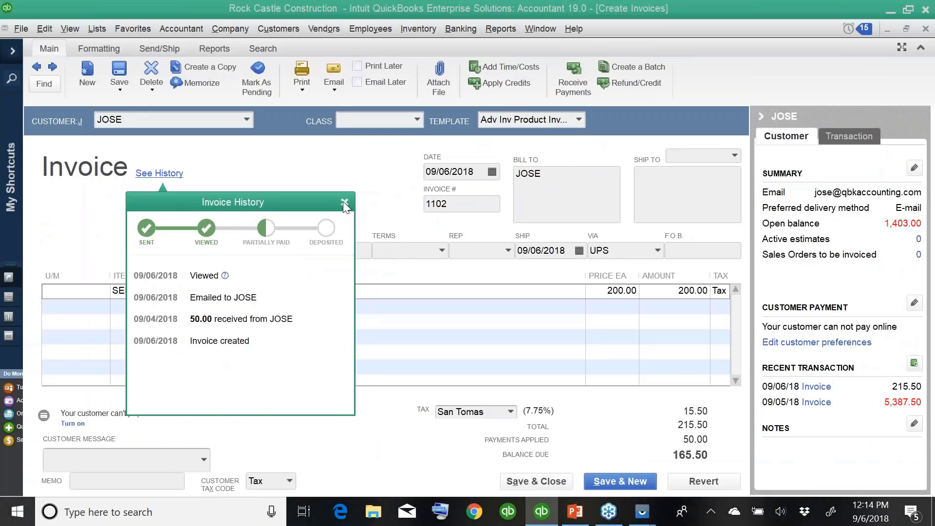
click(344, 201)
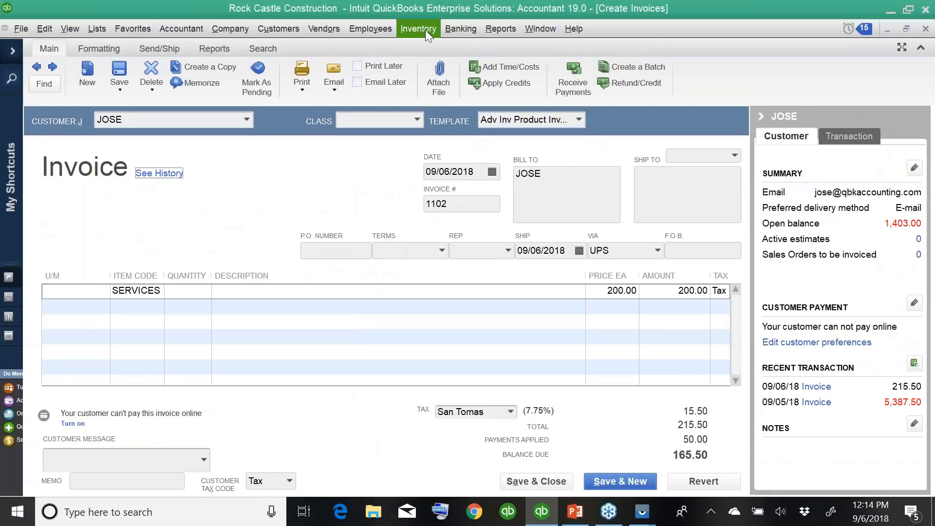
Start a bank deposit containing only the 50.00 check payment dated 09/04/2018
click(465, 28)
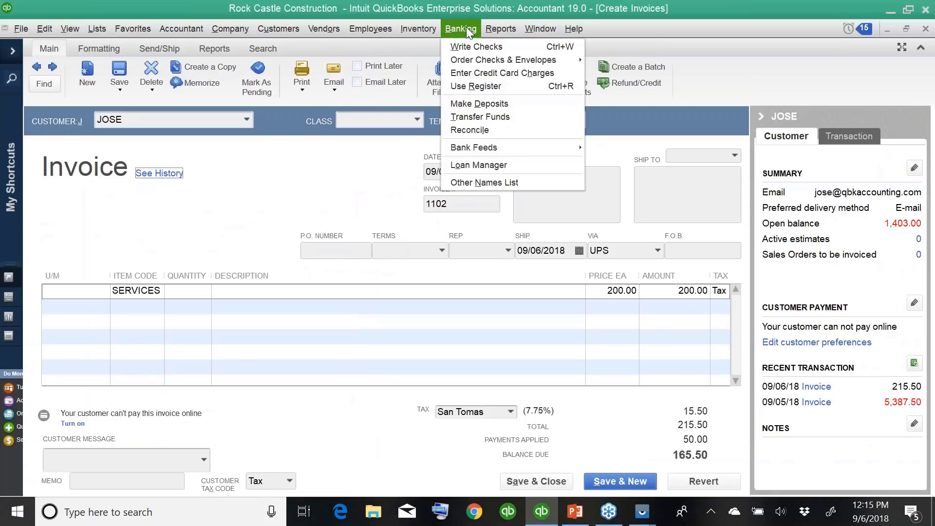
click(479, 104)
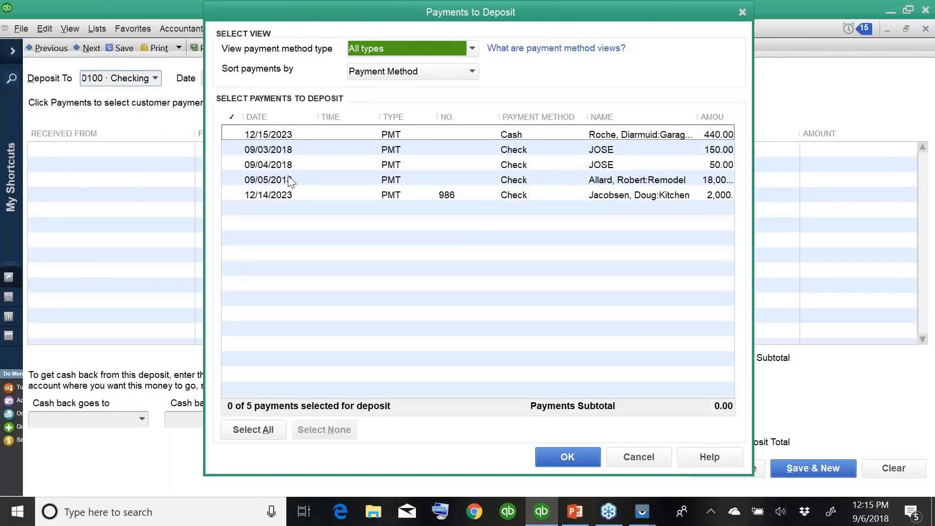
click(232, 162)
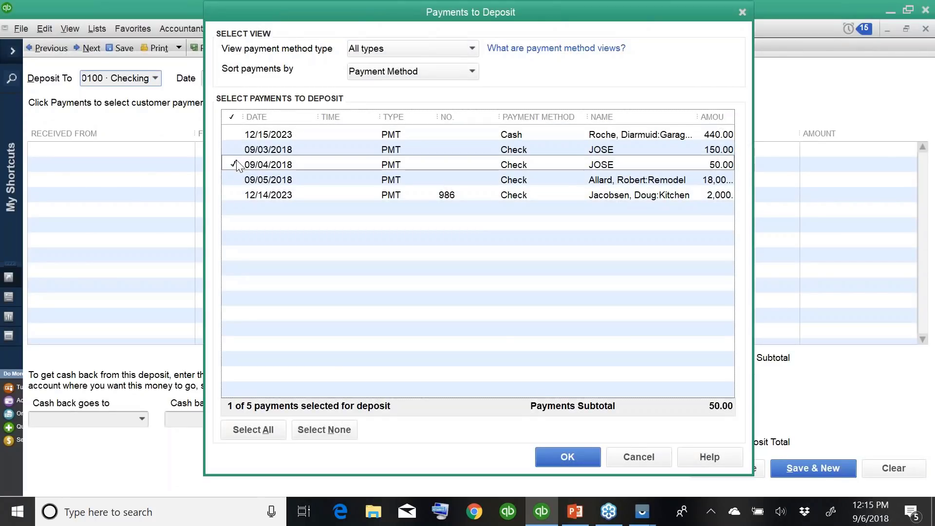
click(574, 460)
Set the deposit date to 09/08/2018, then save and close the deposit
click(233, 76)
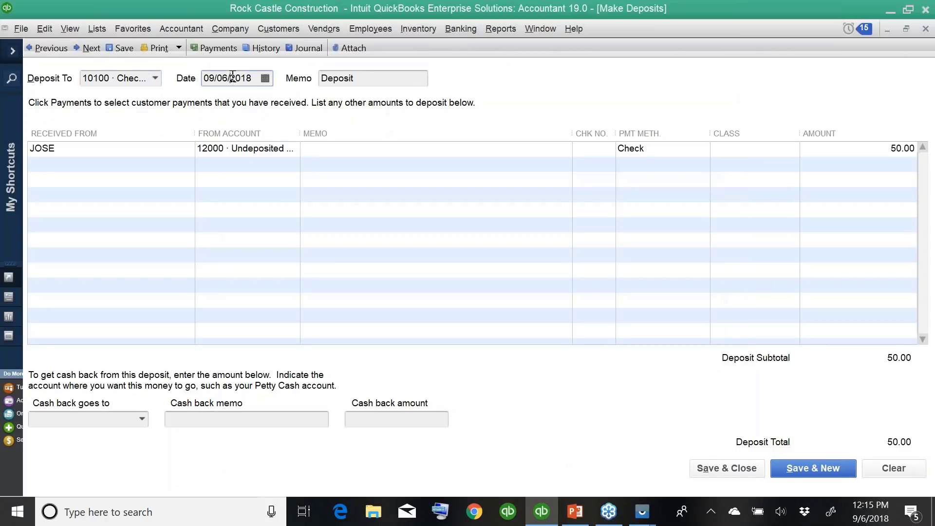
key(plus)
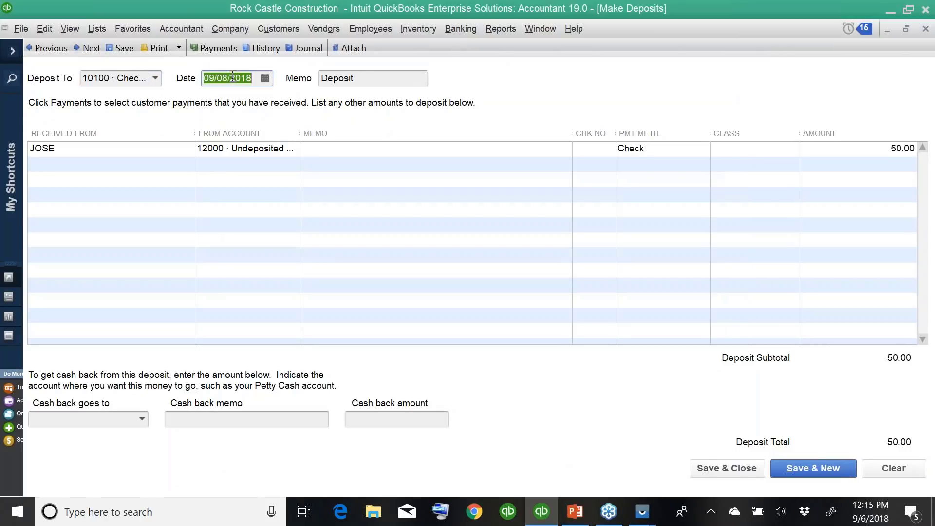
click(729, 469)
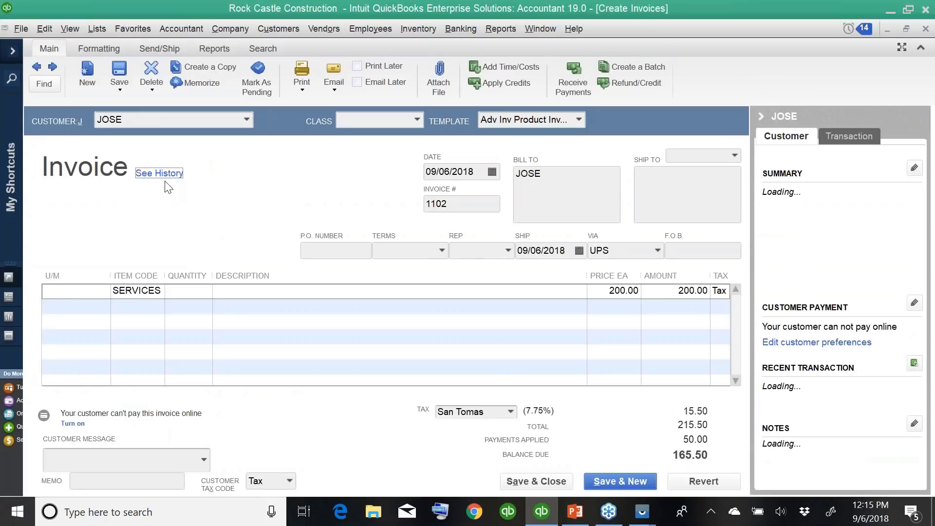
Check the deposit status and deposit entry in the history of invoice 1102, then close the history
click(159, 173)
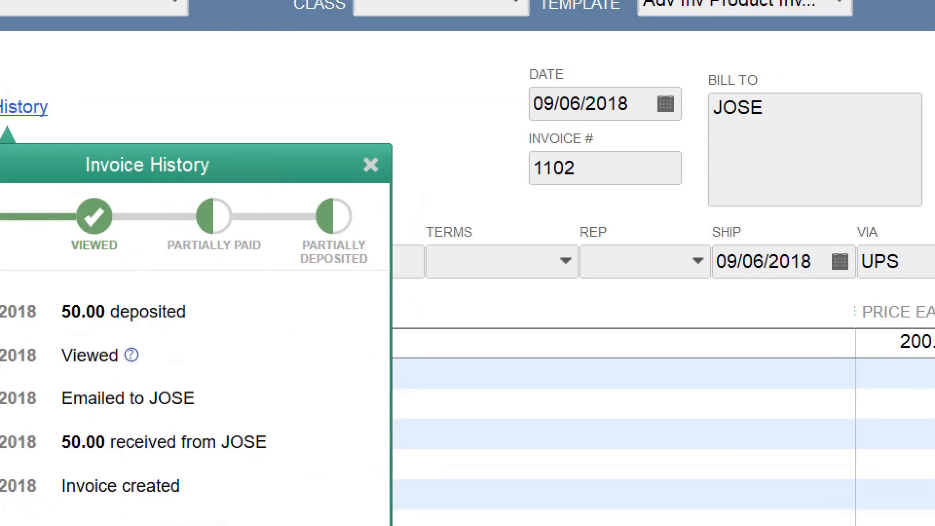
mouse_move(359, 161)
mouse_down()
mouse_move(288, 220)
mouse_move(373, 162)
mouse_move(345, 150)
mouse_up()
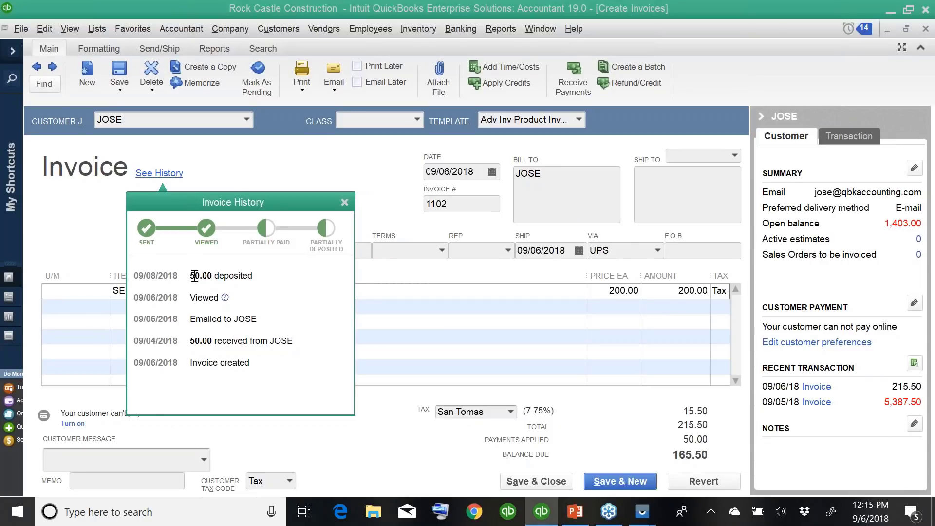
drag(195, 276, 257, 273)
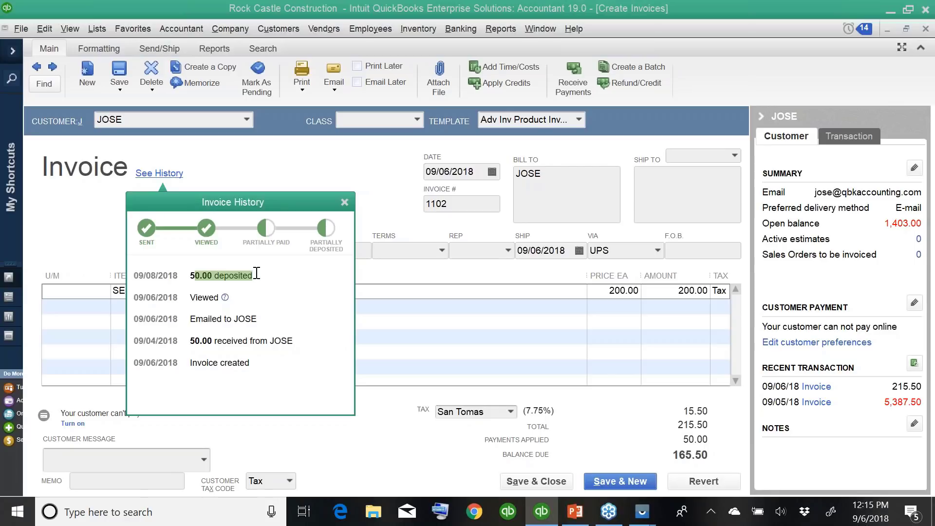
double_click(229, 283)
click(229, 284)
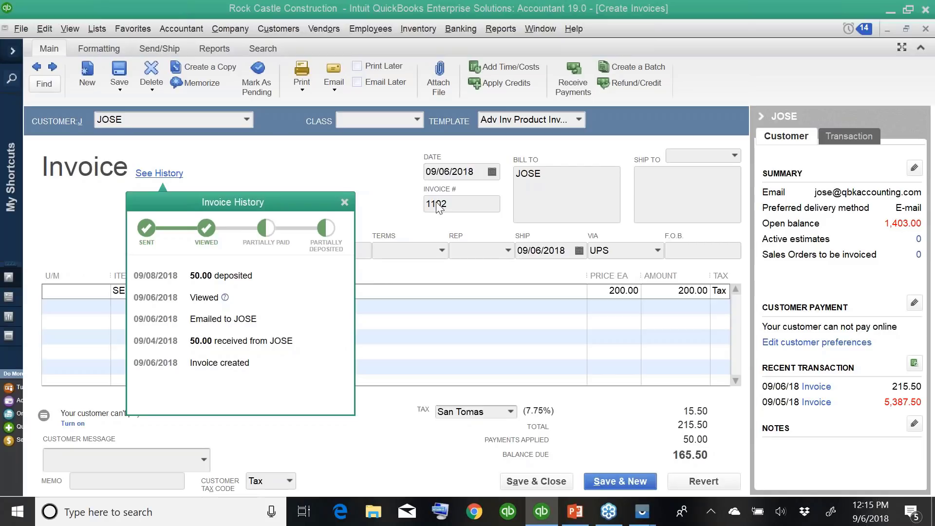
click(344, 203)
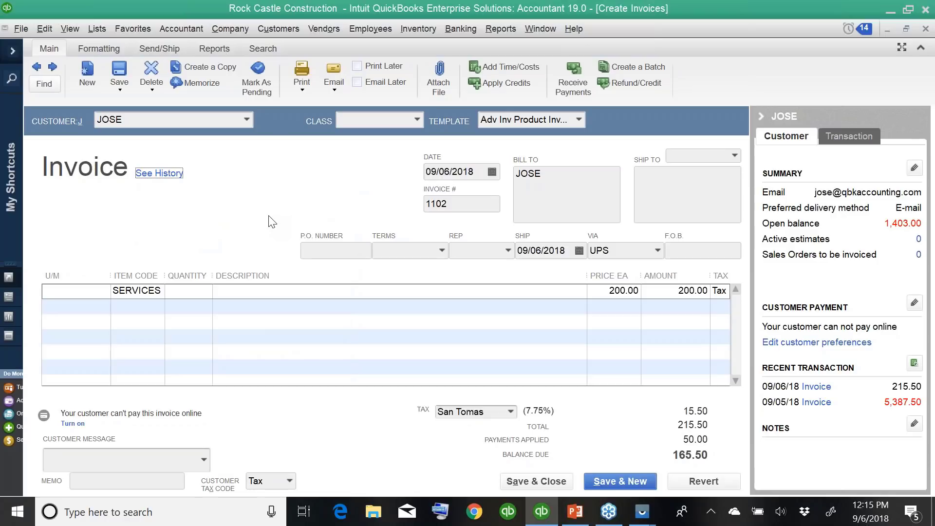
Trace invoice 1102 through its transaction history to the linked payment and that payment's deposit, then return to the invoice
key(ctrl+h)
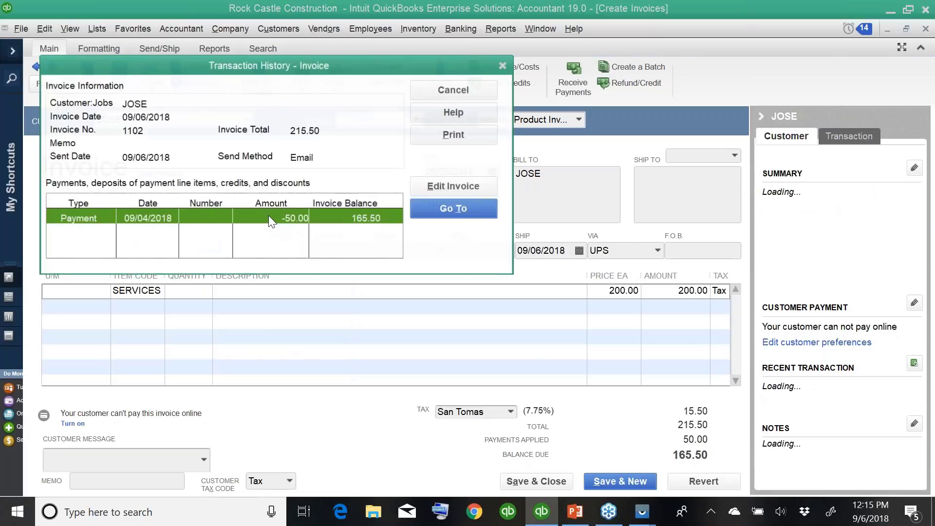
drag(211, 64, 287, 117)
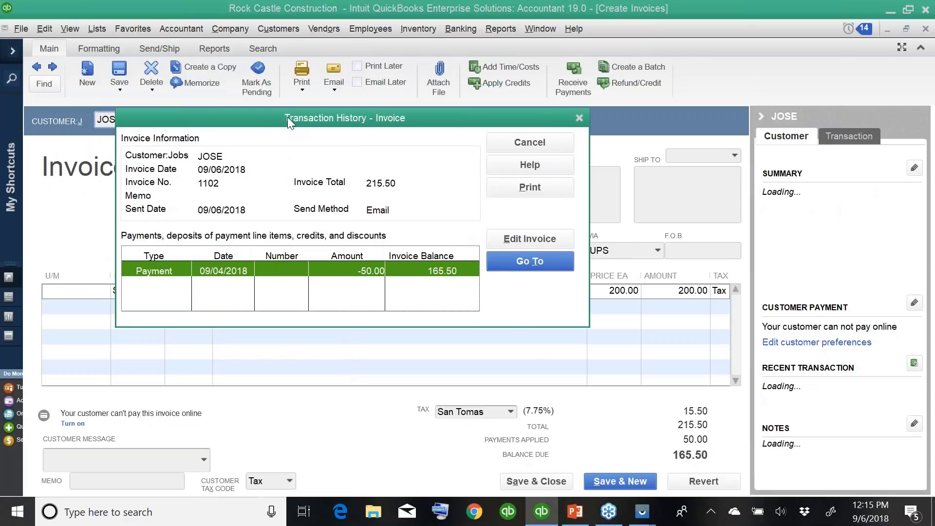
double_click(220, 269)
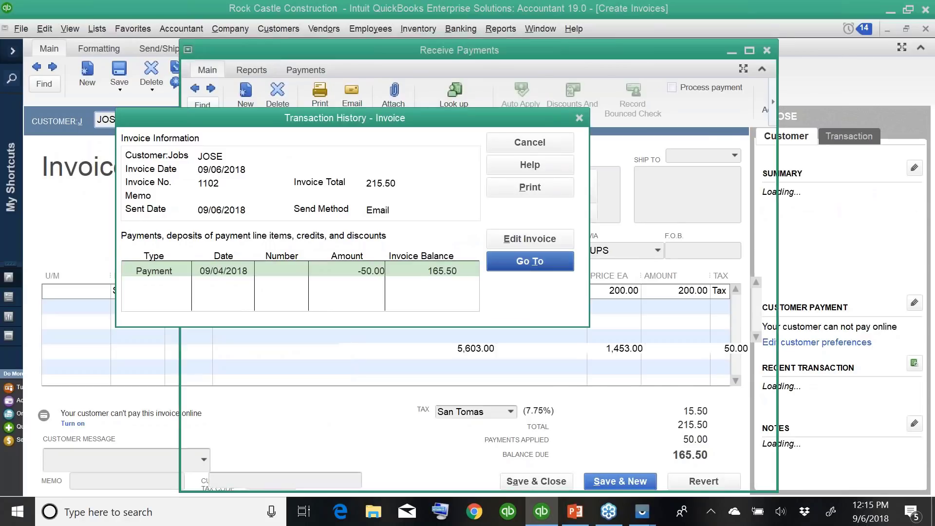
key(ctrl+h)
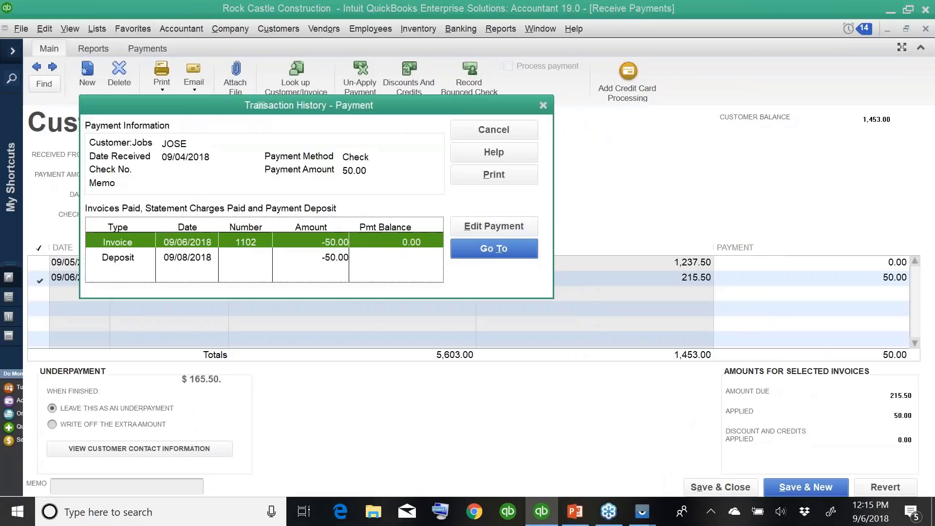
click(166, 257)
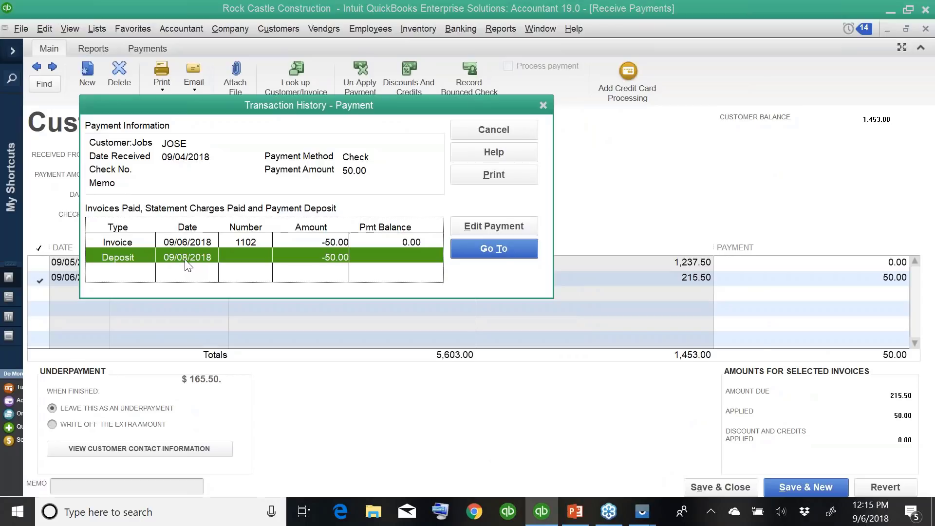
double_click(181, 258)
key(Escape)
key(Escape)
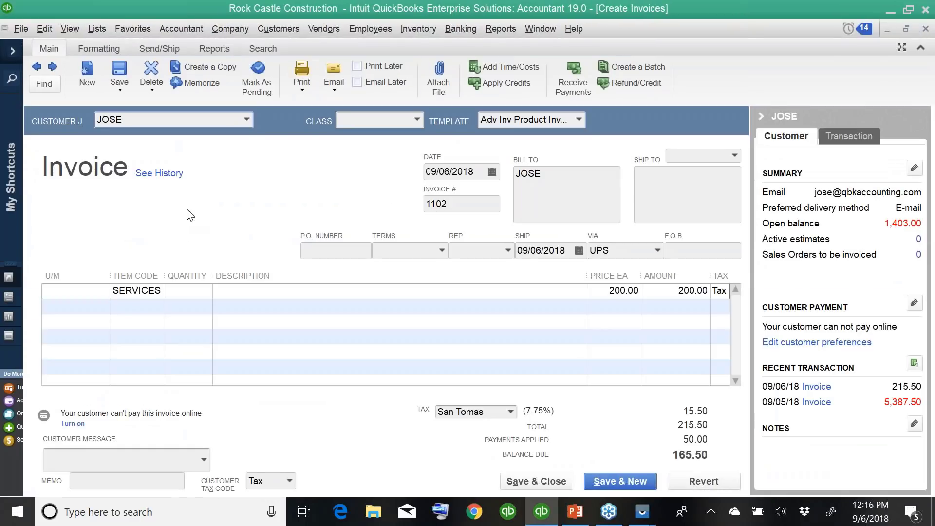
Review the creation, payment and deposit entries in invoice 1102's history again and close it
click(161, 174)
drag(198, 275, 254, 277)
click(254, 276)
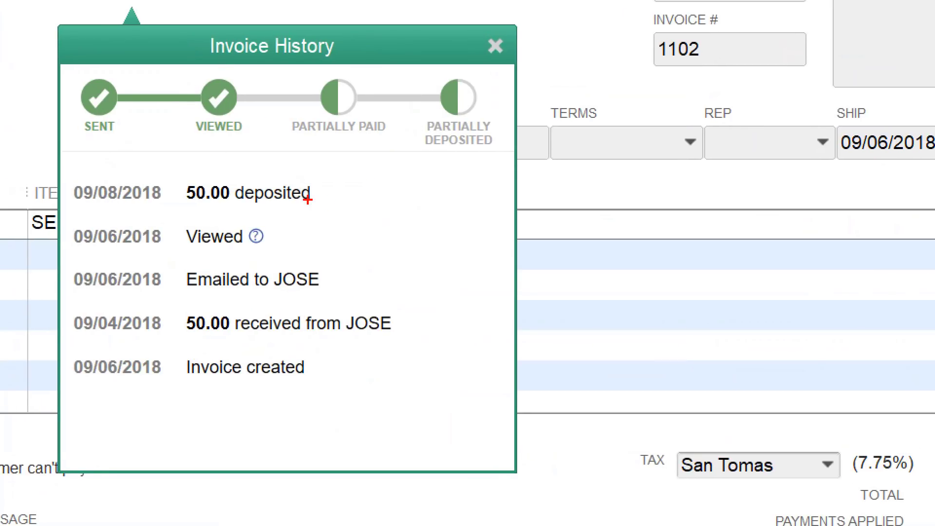
drag(423, 332, 477, 316)
drag(316, 368, 391, 367)
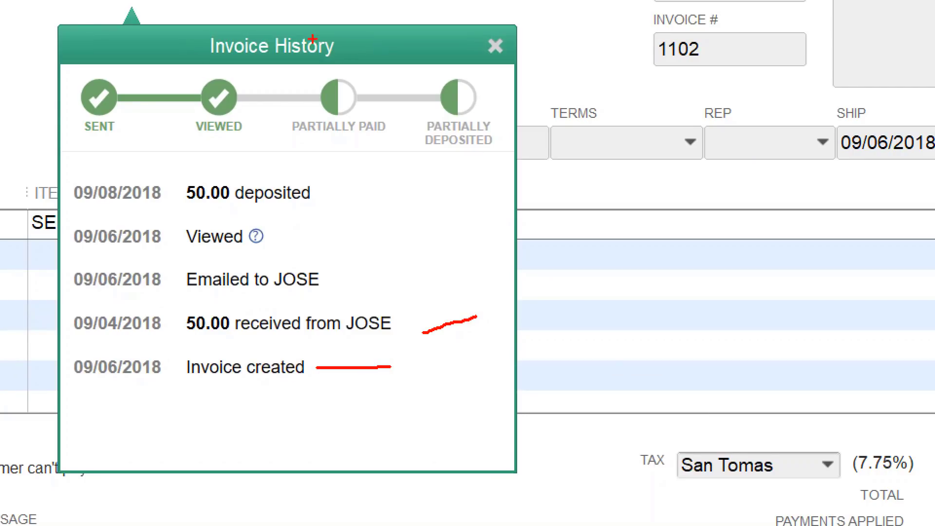
drag(312, 196, 474, 173)
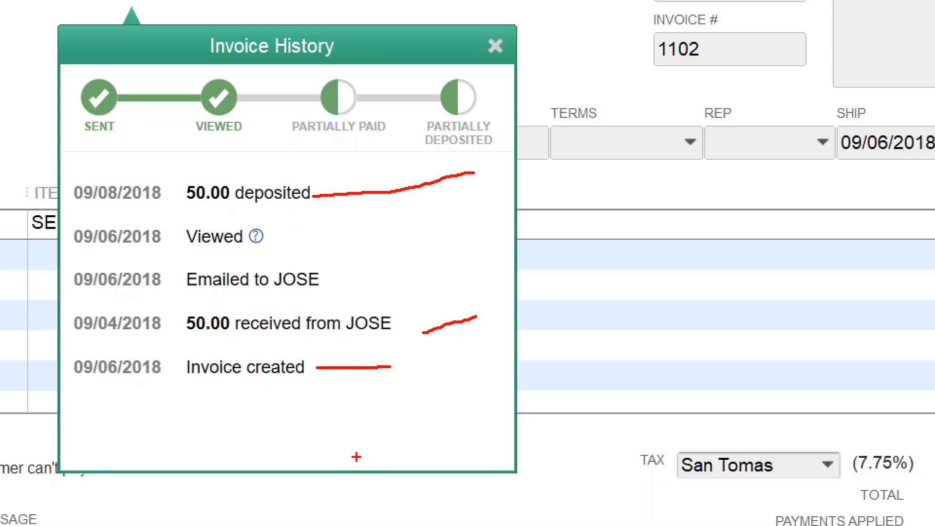
key(Escape)
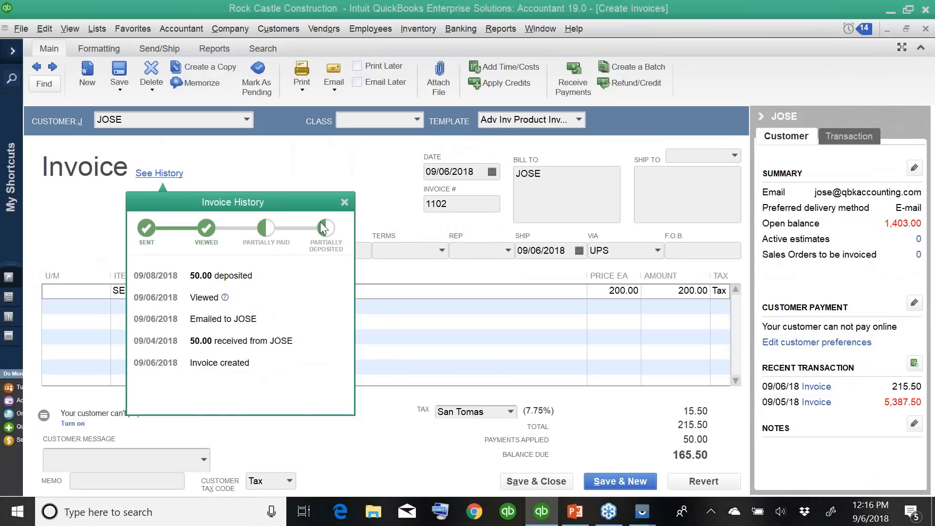
click(346, 202)
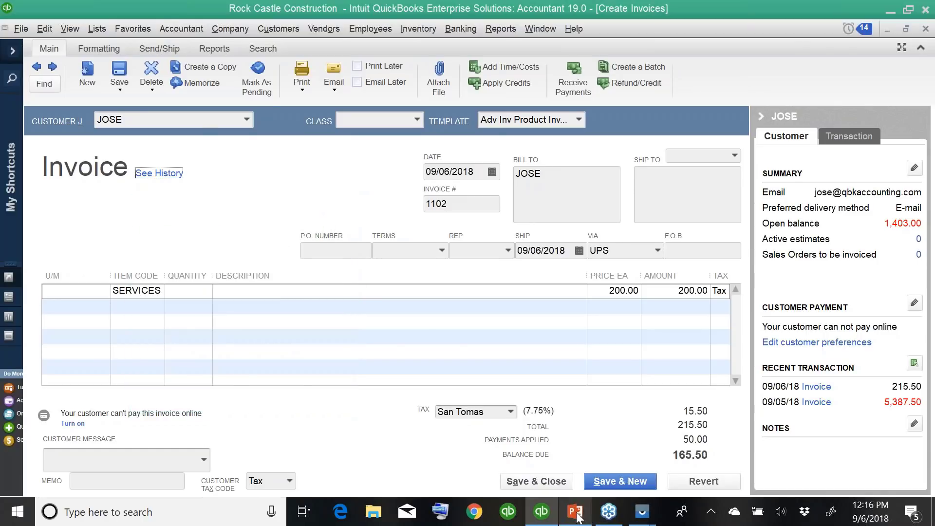
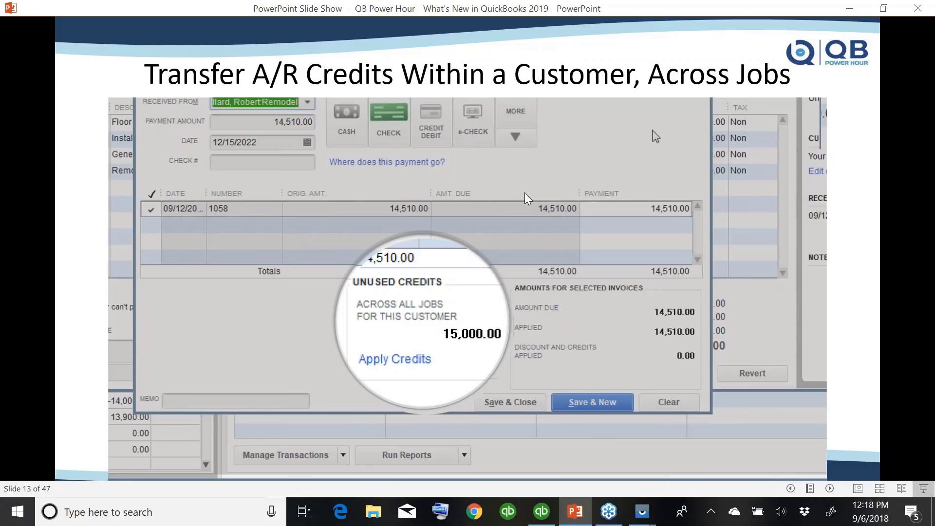
Switch back to QuickBooks, close invoice 1102 and open the Customer Center
click(541, 511)
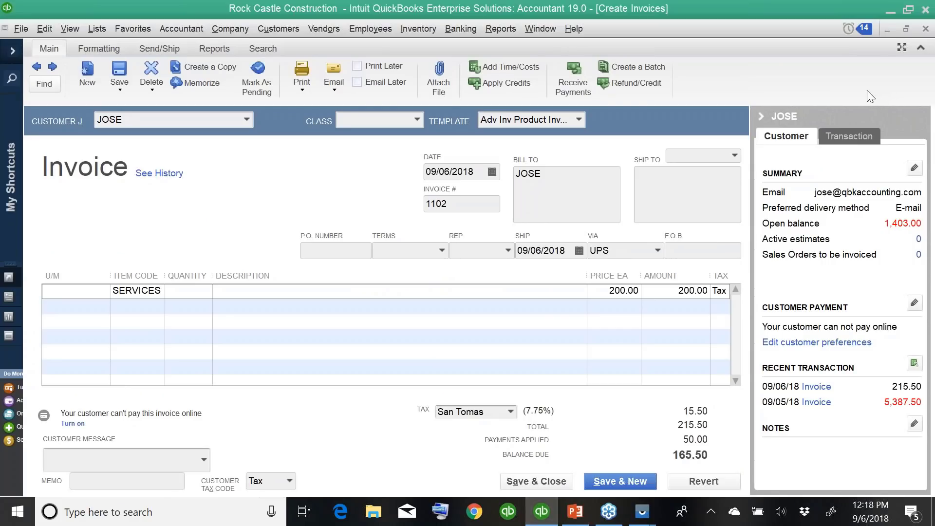
key(Escape)
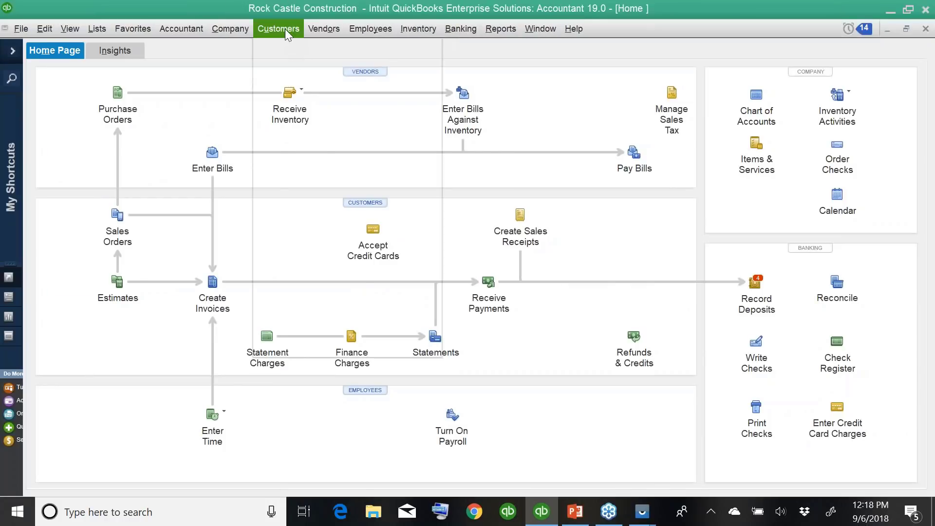
click(285, 28)
click(294, 48)
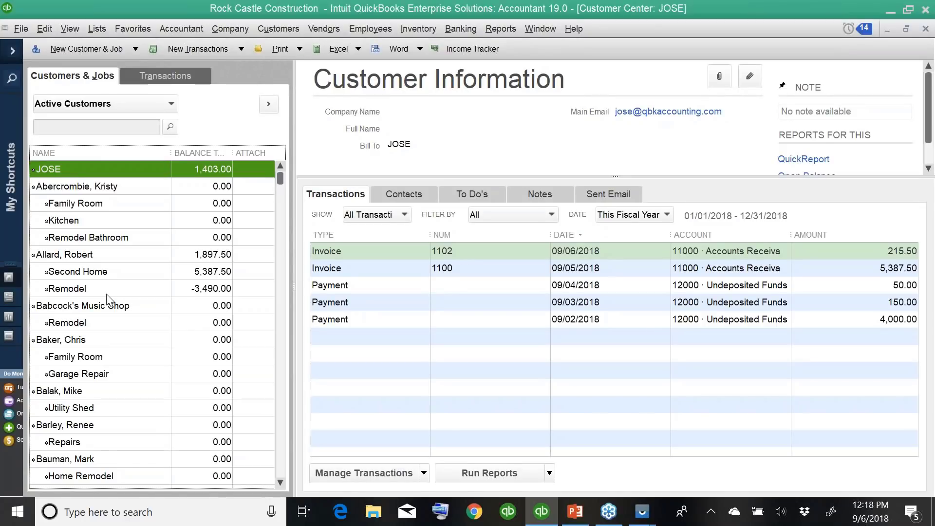
Select the Remodel job listed below Second Home and compare both job balances with the parent customer's balance
click(88, 290)
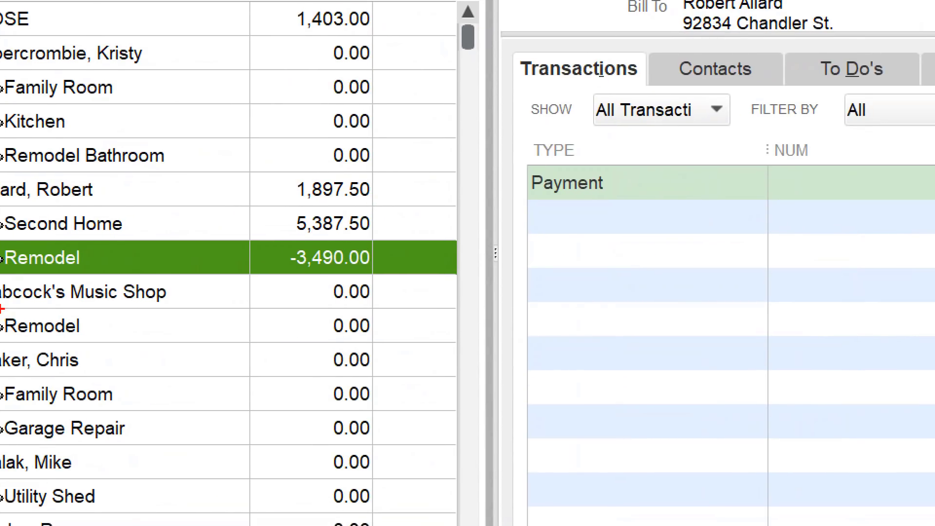
mouse_move(373, 214)
mouse_down()
mouse_move(275, 224)
mouse_move(401, 222)
mouse_move(385, 210)
mouse_up()
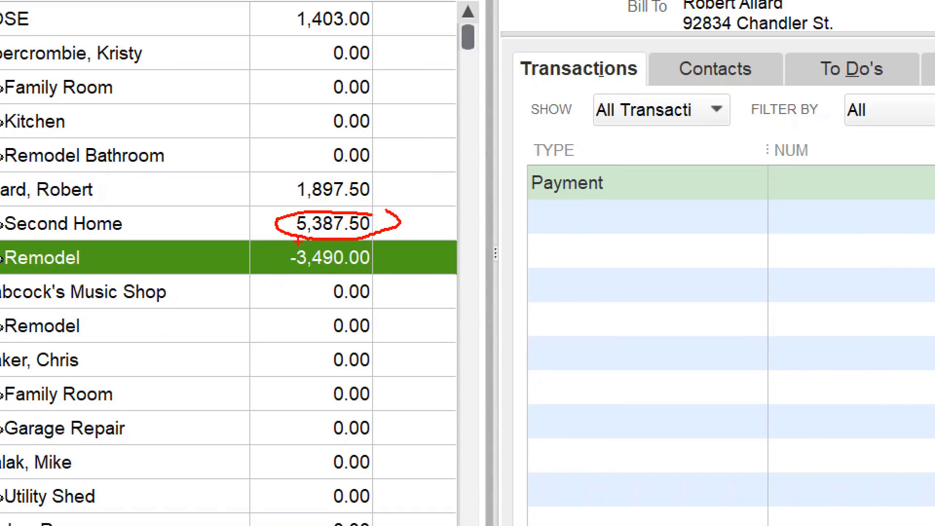
mouse_move(292, 247)
mouse_down()
mouse_move(340, 287)
mouse_move(385, 238)
mouse_move(366, 237)
mouse_up()
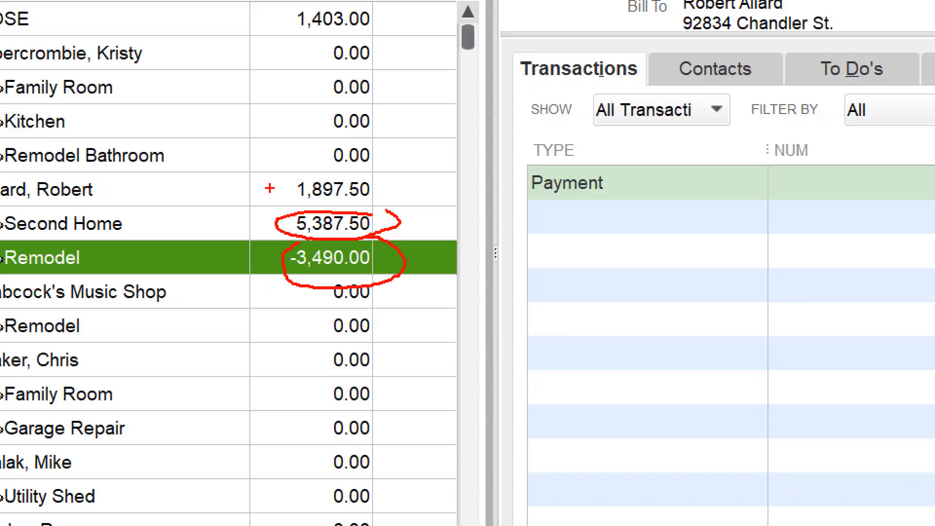
mouse_move(256, 199)
mouse_down()
mouse_move(340, 200)
mouse_move(309, 150)
mouse_move(281, 221)
mouse_up()
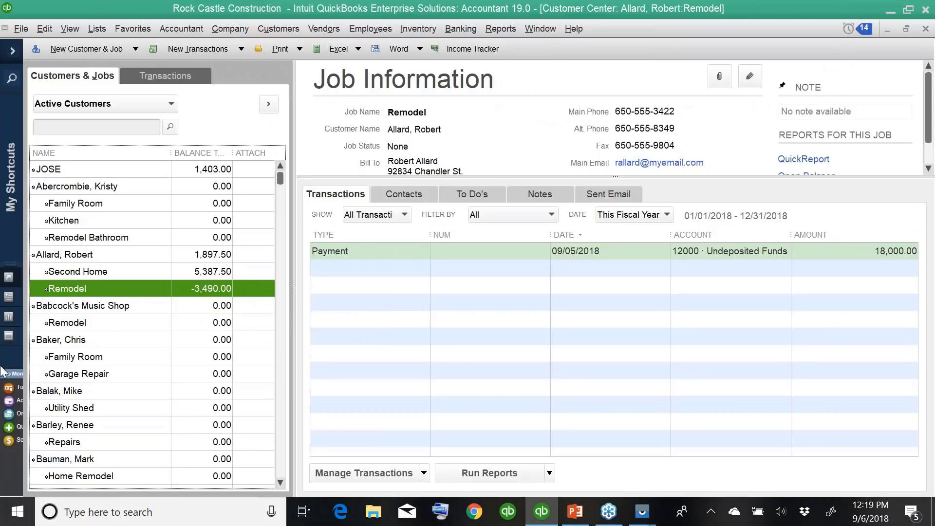
Open invoice 1101 of the Second Home job and bring up the credits available for it
click(116, 272)
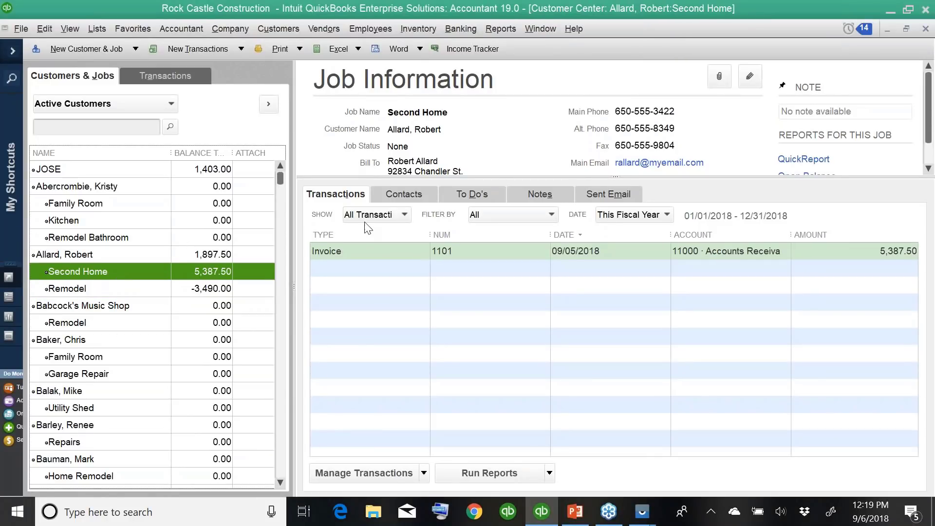
double_click(340, 252)
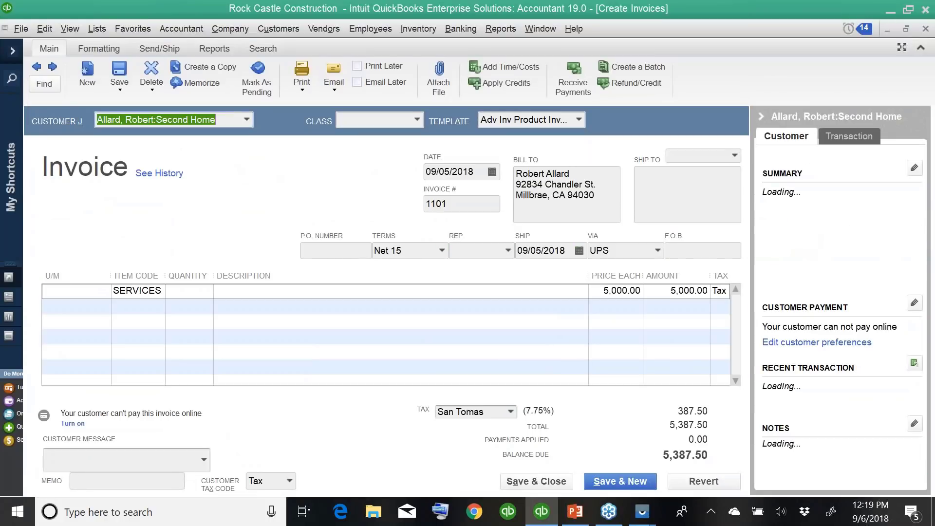
click(501, 80)
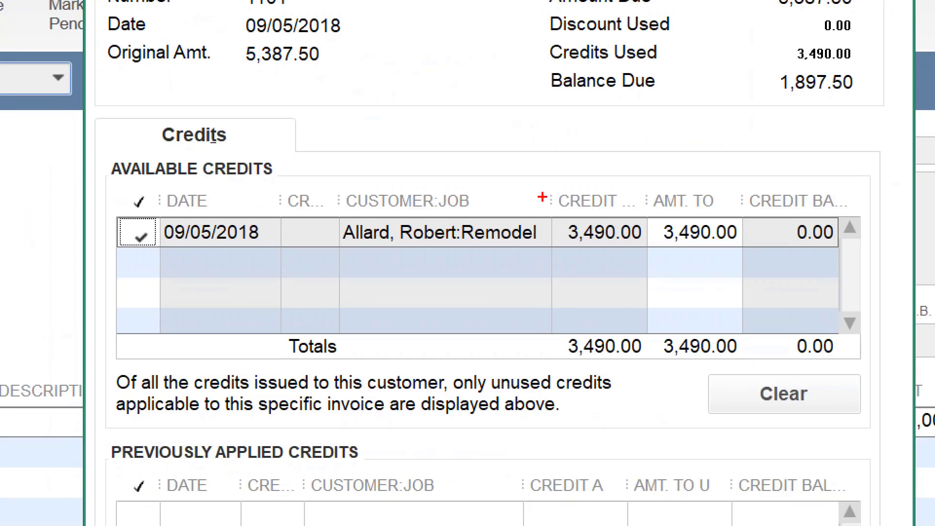
Compare the job named on the available credit with the job selected on invoice 1101
mouse_move(554, 191)
mouse_down()
mouse_move(392, 155)
mouse_move(310, 206)
mouse_move(428, 301)
mouse_move(572, 242)
mouse_move(530, 176)
mouse_up()
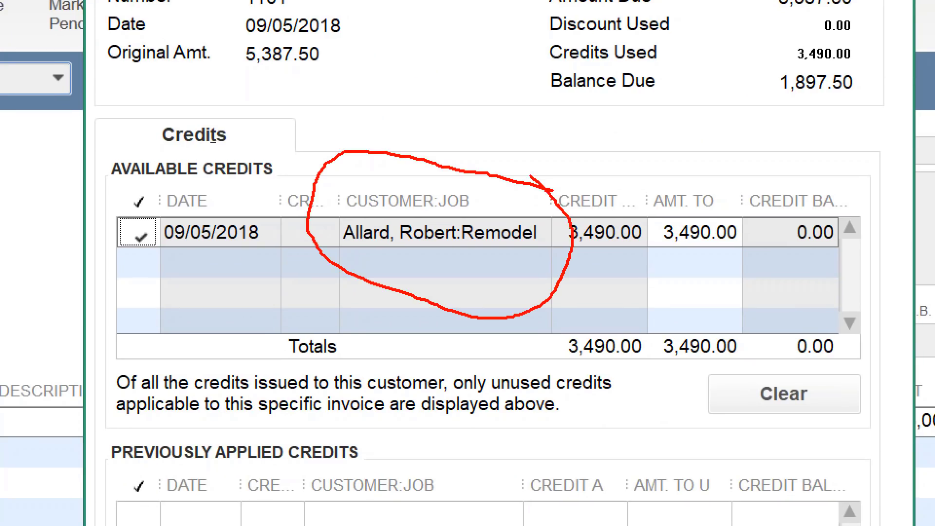
key(Escape)
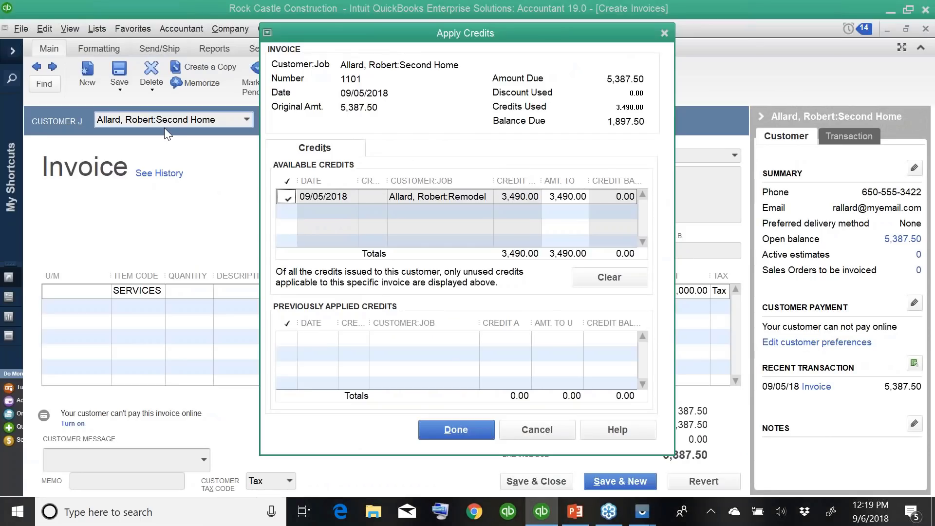
key(ctrl+1)
mouse_move(157, 125)
mouse_down()
mouse_move(292, 118)
mouse_move(154, 86)
mouse_move(174, 144)
mouse_up()
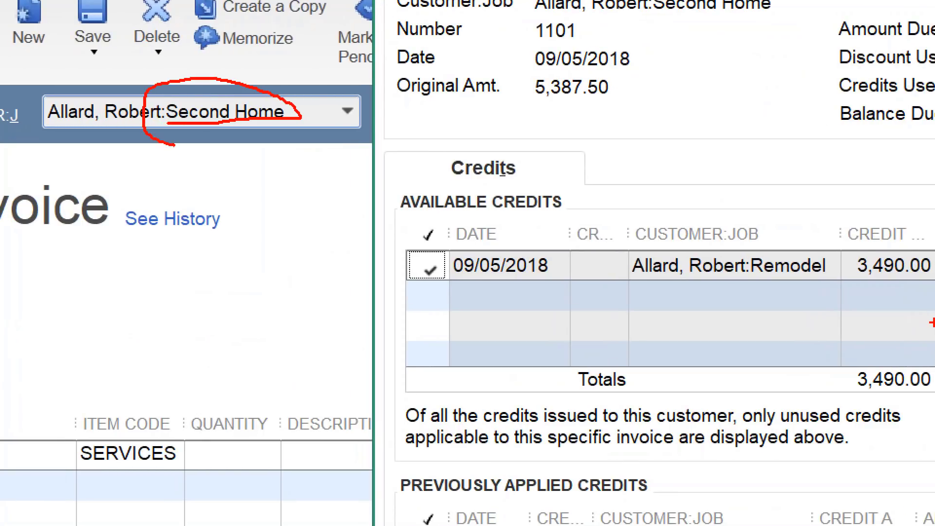
mouse_move(850, 222)
mouse_down()
mouse_move(823, 219)
mouse_move(739, 268)
mouse_move(823, 304)
mouse_move(813, 231)
mouse_move(791, 215)
mouse_up()
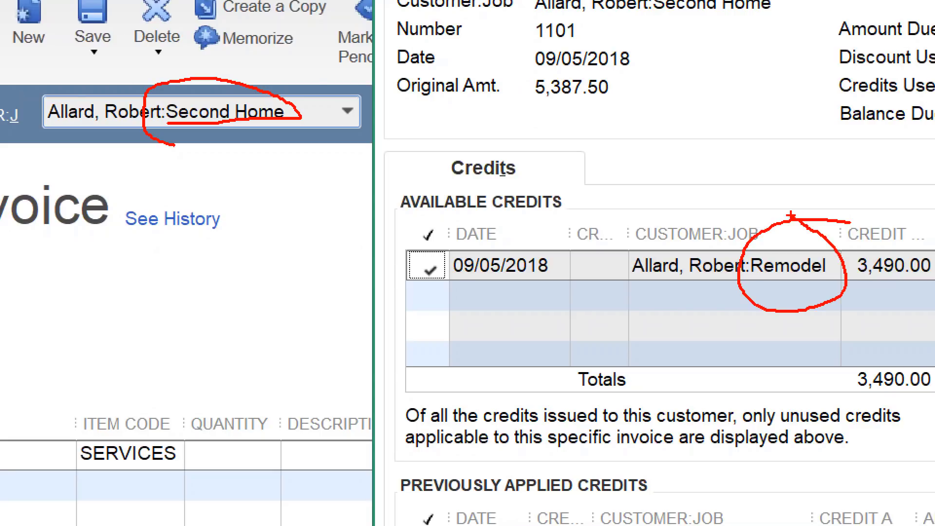
key(Escape)
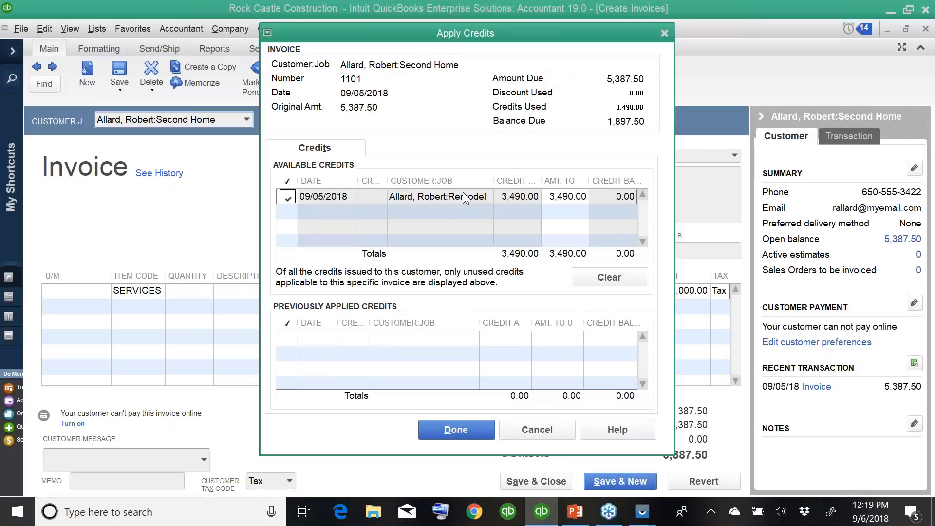
Apply the Remodel job's 3,490.00 credit to invoice 1101 and confirm transferring it between jobs
click(286, 198)
click(287, 198)
click(453, 428)
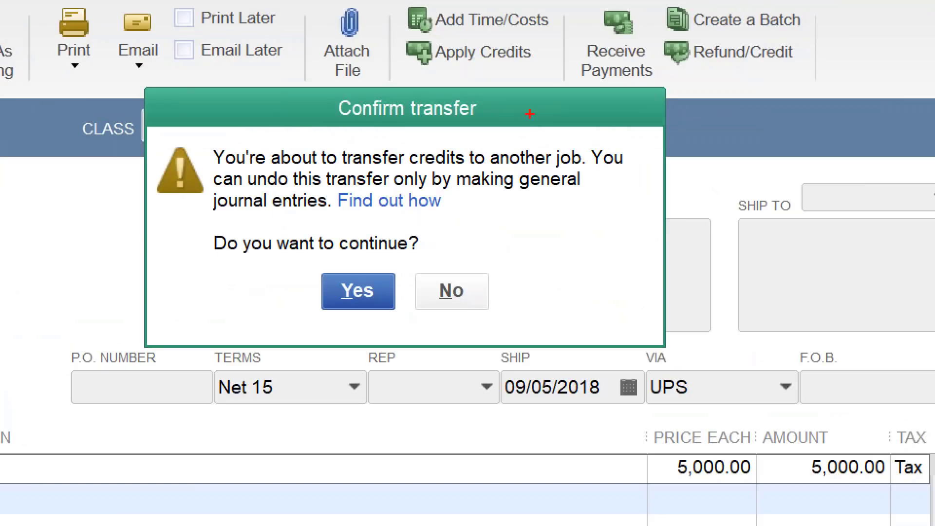
mouse_move(199, 58)
mouse_down()
mouse_move(114, 92)
mouse_move(193, 380)
mouse_move(821, 359)
mouse_move(275, 83)
mouse_move(180, 52)
mouse_up()
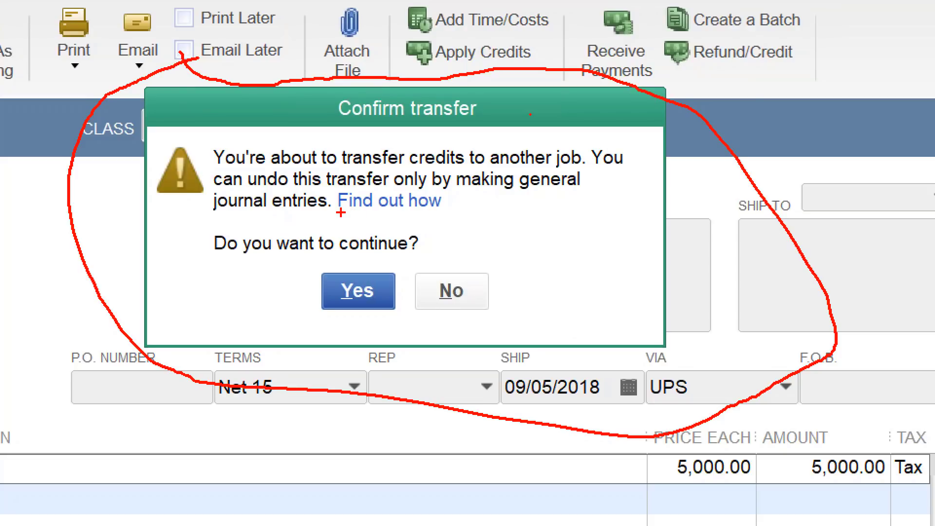
mouse_move(340, 212)
mouse_down()
mouse_move(396, 227)
mouse_move(393, 145)
mouse_move(324, 243)
mouse_move(348, 223)
mouse_up()
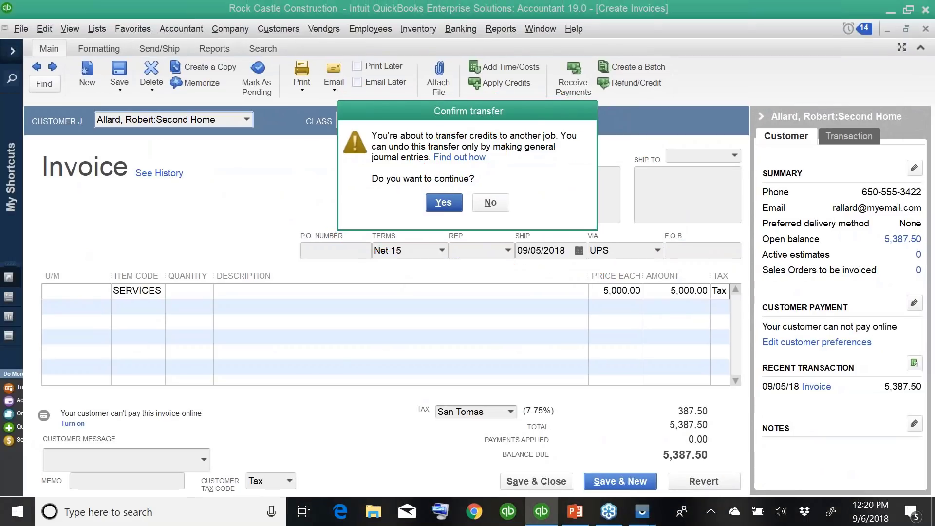
click(444, 203)
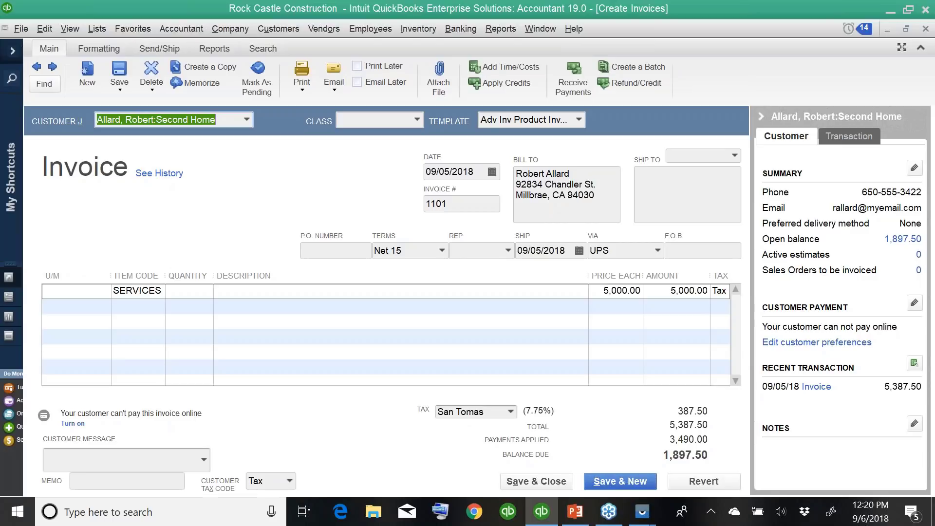
Open the chart of accounts with inactive accounts included and open the register of Account for Credit Transfer
click(104, 29)
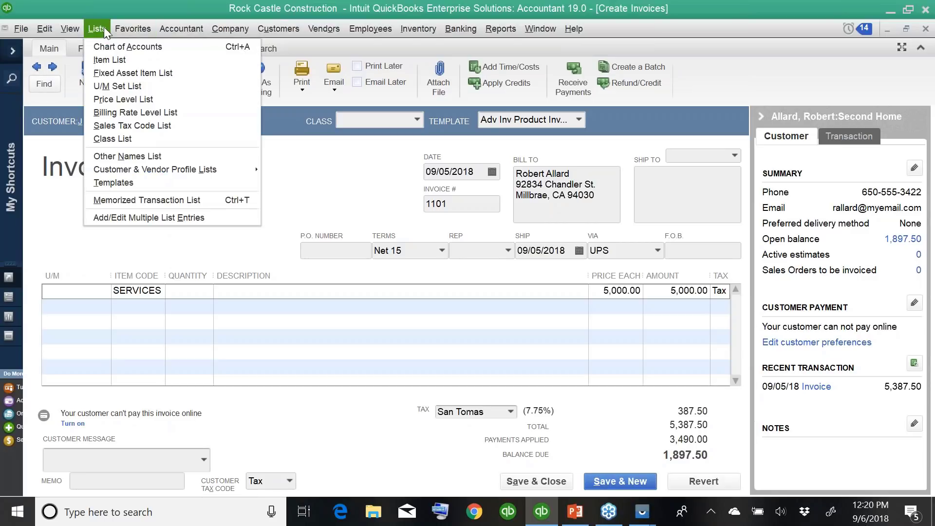
click(104, 43)
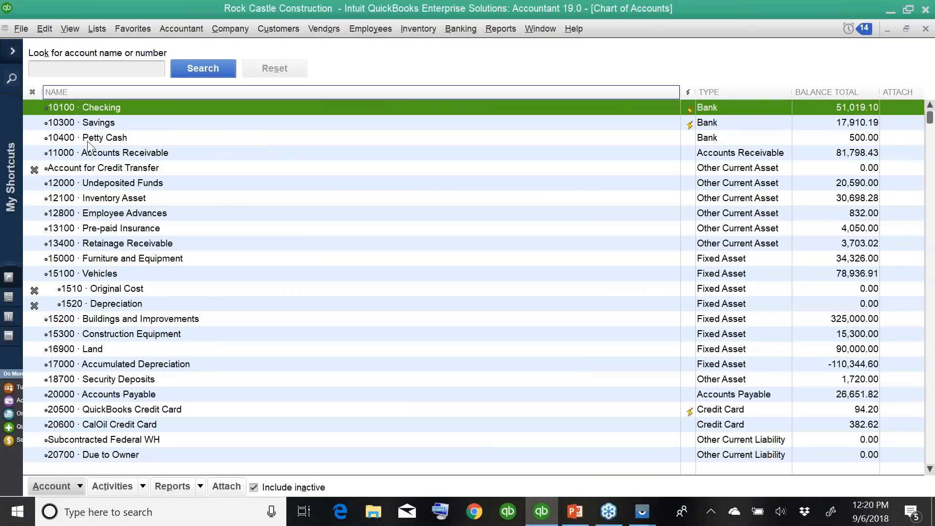
click(262, 486)
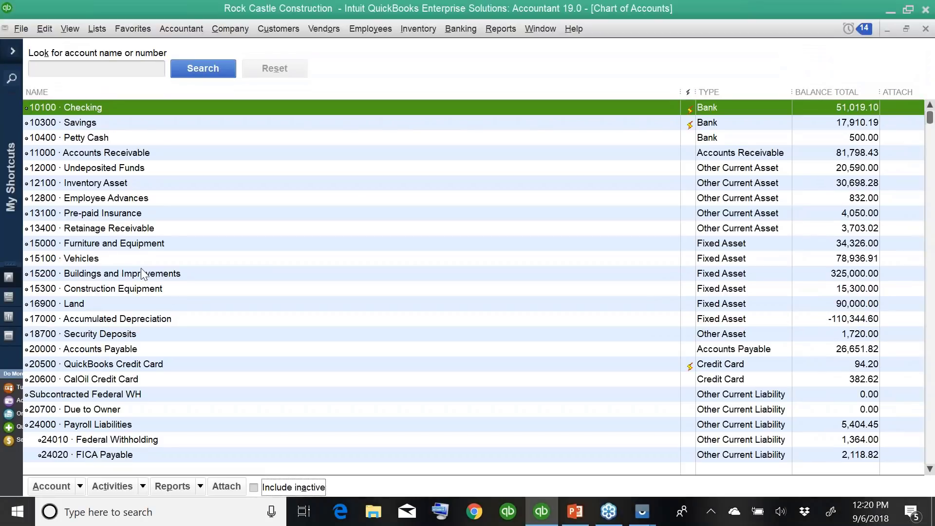
click(254, 486)
click(91, 169)
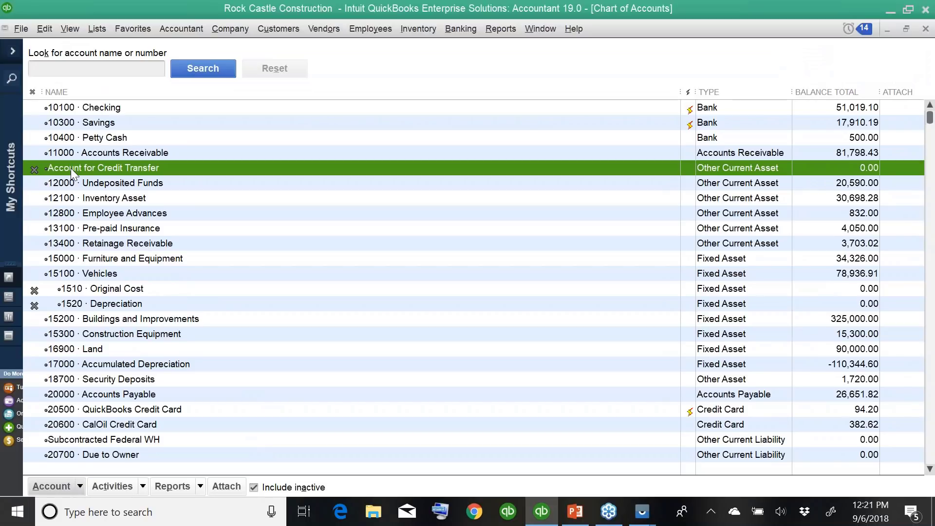
double_click(71, 168)
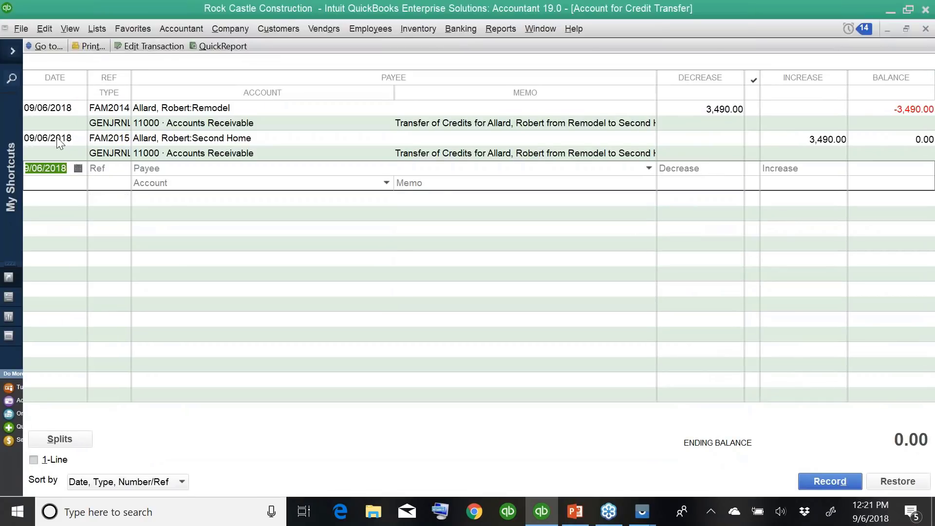
Open journal entry FAM2014 from the register, review its account lines, amounts and job name, and close it with saving
double_click(52, 122)
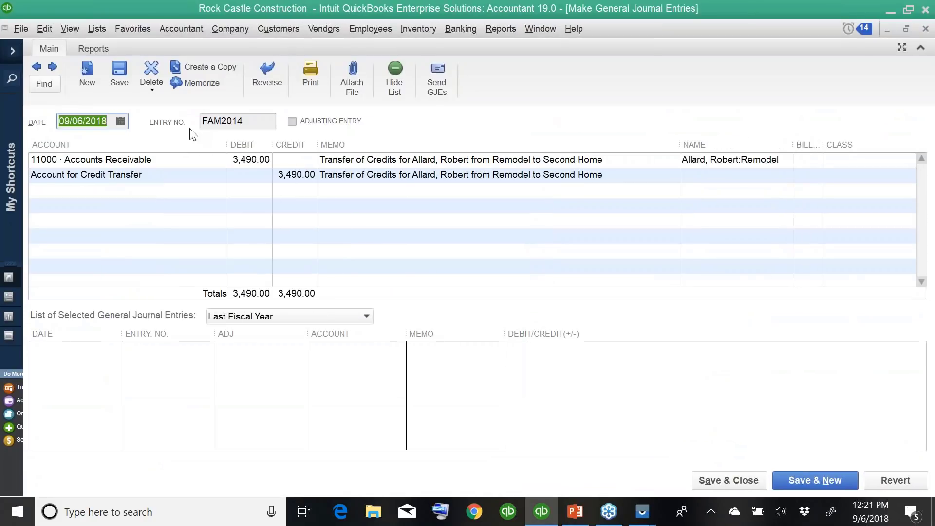
click(227, 160)
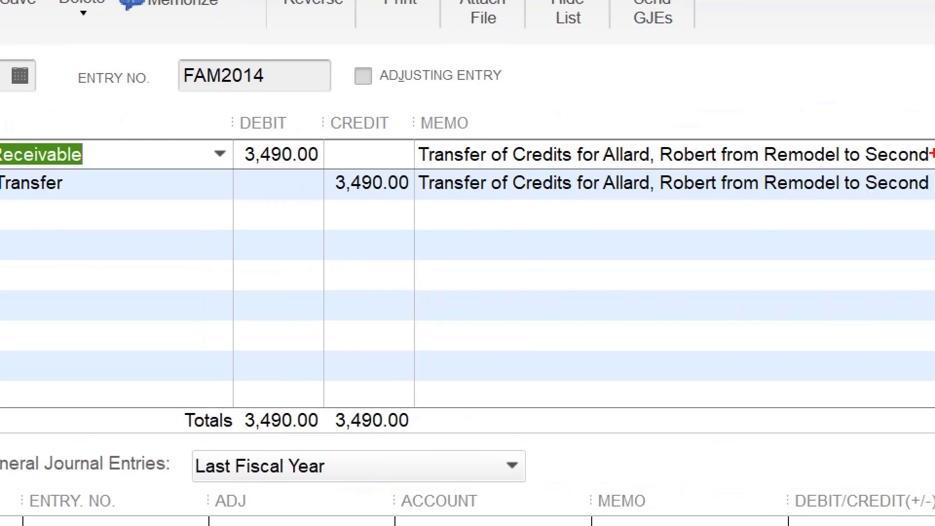
mouse_move(293, 121)
mouse_down()
mouse_move(256, 121)
mouse_move(325, 178)
mouse_move(292, 119)
mouse_up()
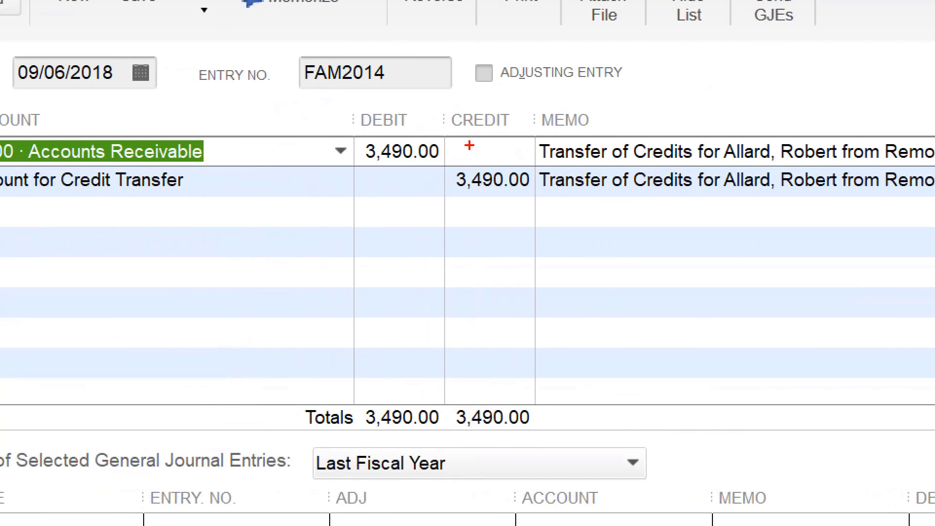
mouse_move(524, 171)
mouse_down()
mouse_move(475, 201)
mouse_move(560, 145)
mouse_move(513, 172)
mouse_up()
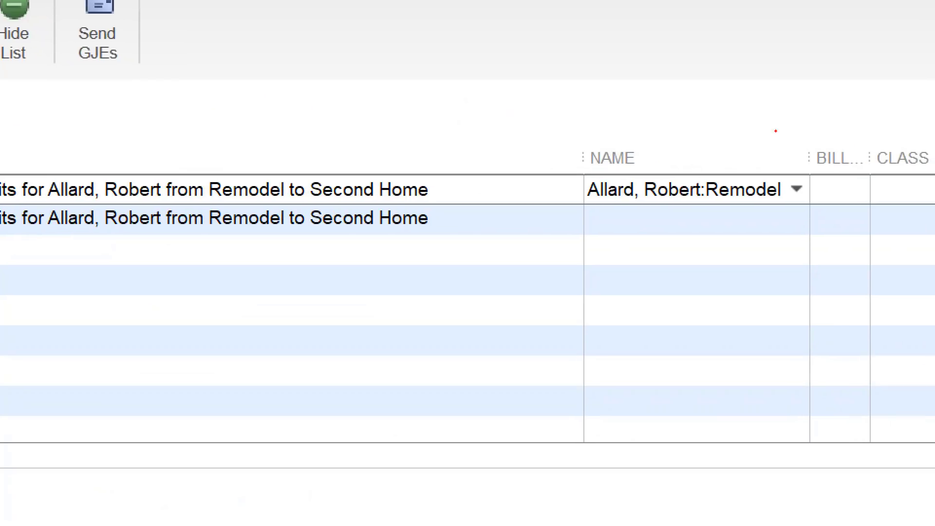
mouse_move(774, 142)
mouse_down()
mouse_move(662, 208)
mouse_move(735, 118)
mouse_move(710, 127)
mouse_up()
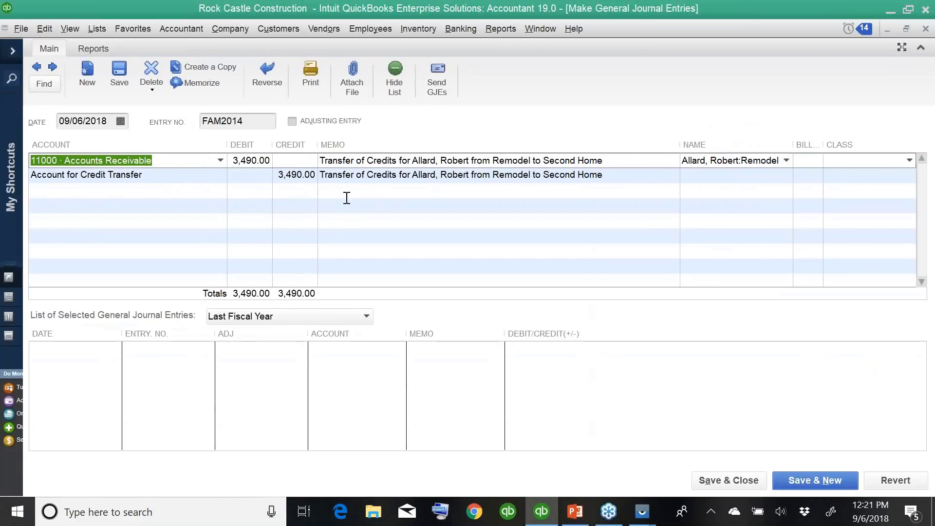
click(183, 177)
drag(165, 178, 6, 168)
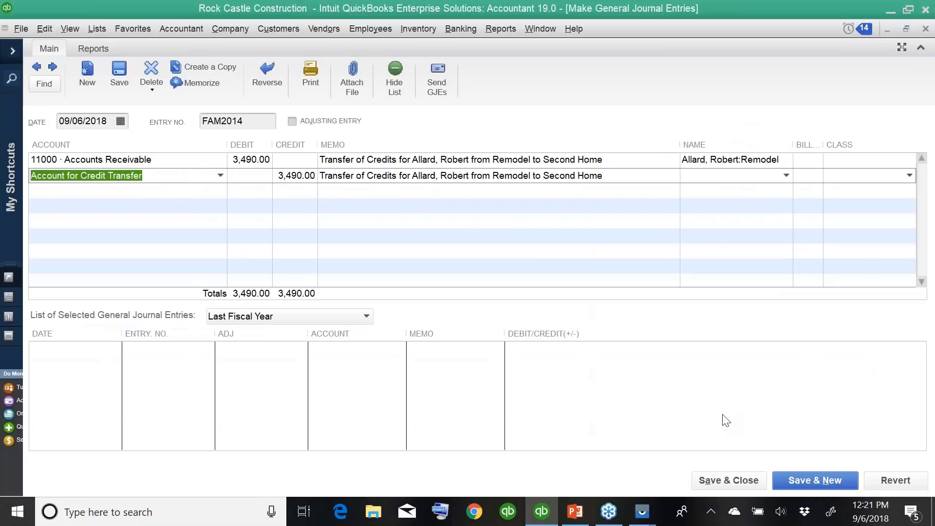
click(714, 481)
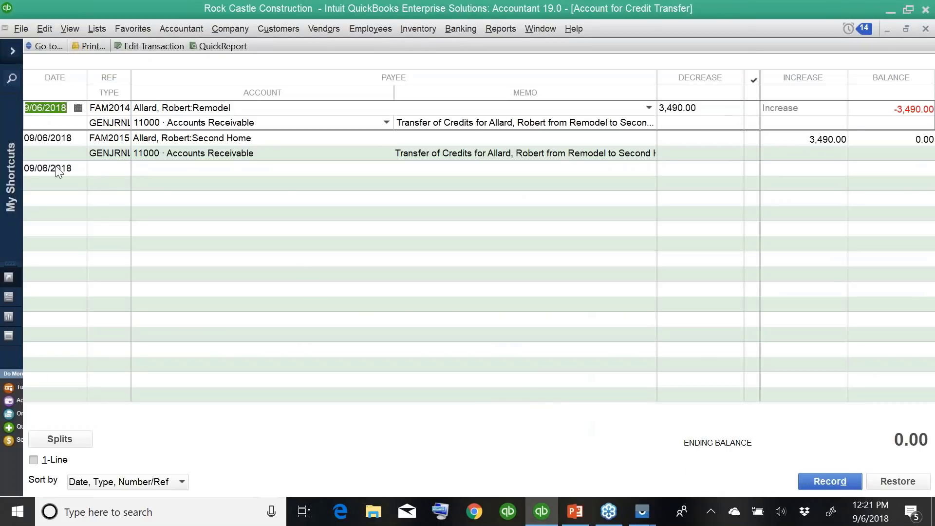
Open journal entry FAM2015, review its debit and credit lines, and widen the Name column to read the full job name
click(40, 154)
double_click(296, 157)
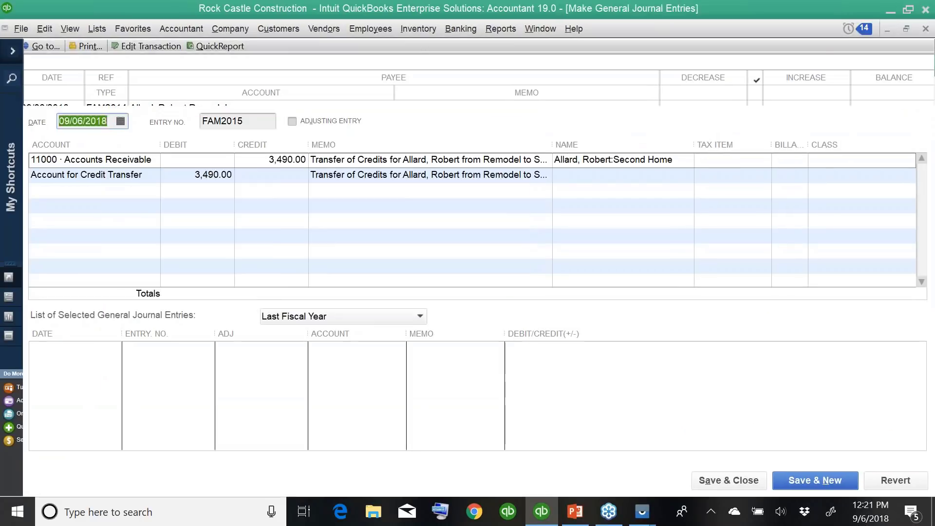
drag(293, 163, 261, 183)
click(251, 177)
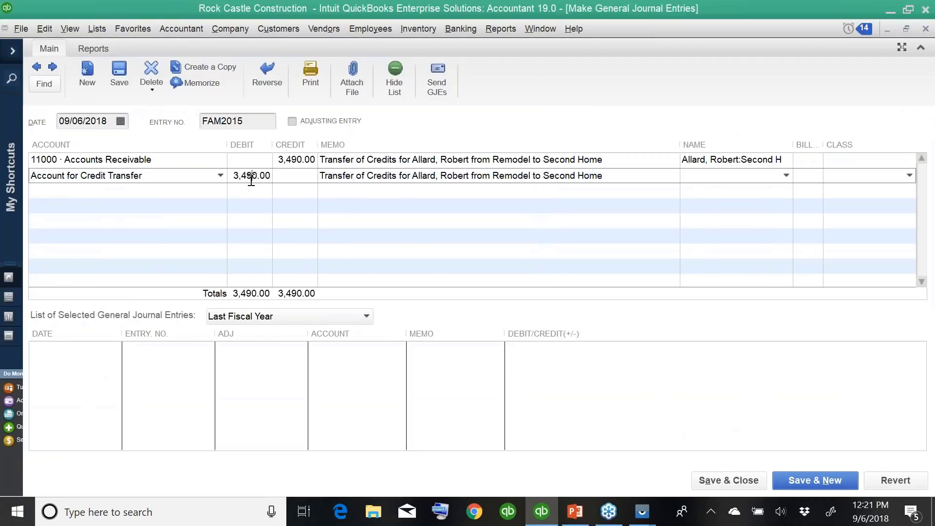
click(310, 161)
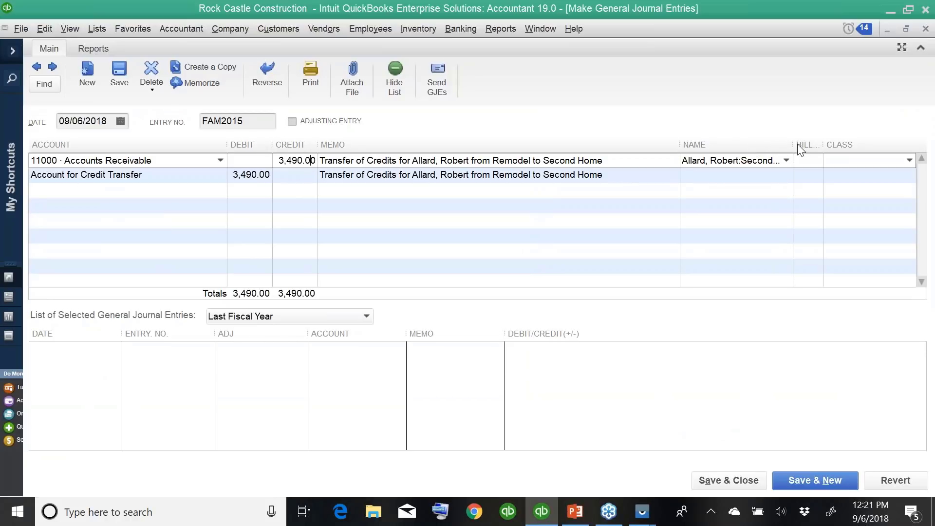
drag(795, 141, 732, 163)
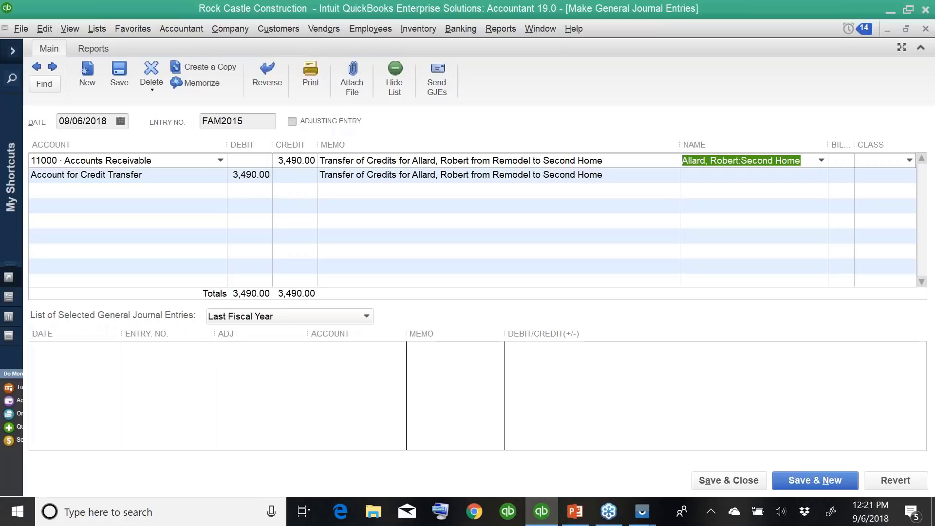
Try to delete journal entry FAM2015, read the warning about linked transactions, decline the deletion and close the entry
click(156, 70)
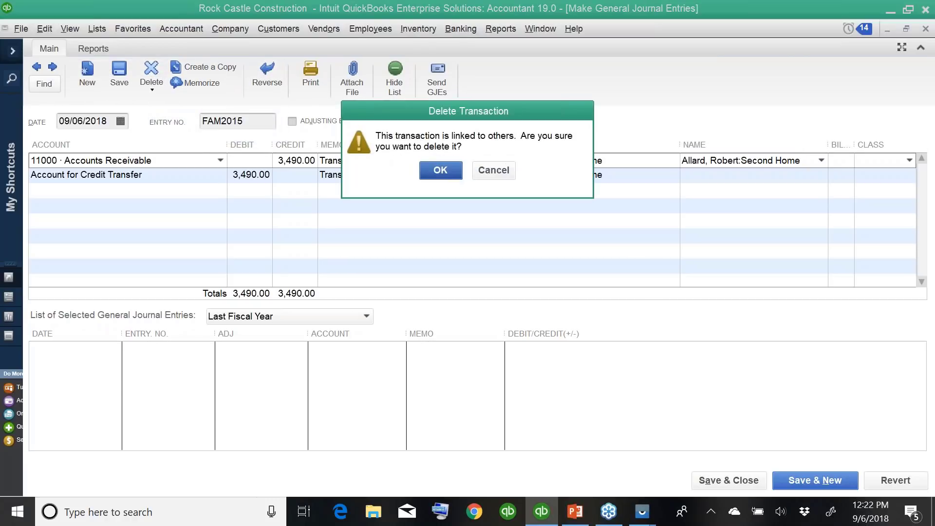
click(439, 171)
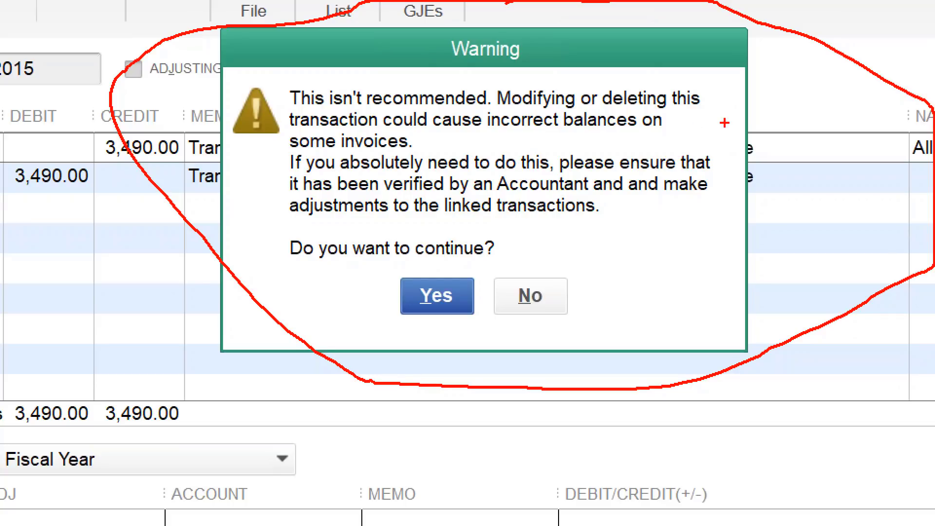
drag(490, 131, 666, 135)
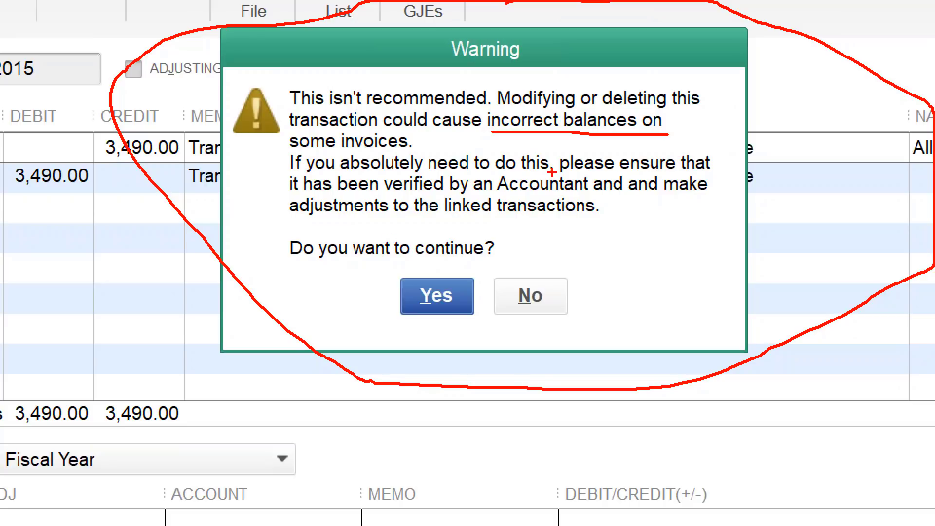
drag(557, 177, 722, 157)
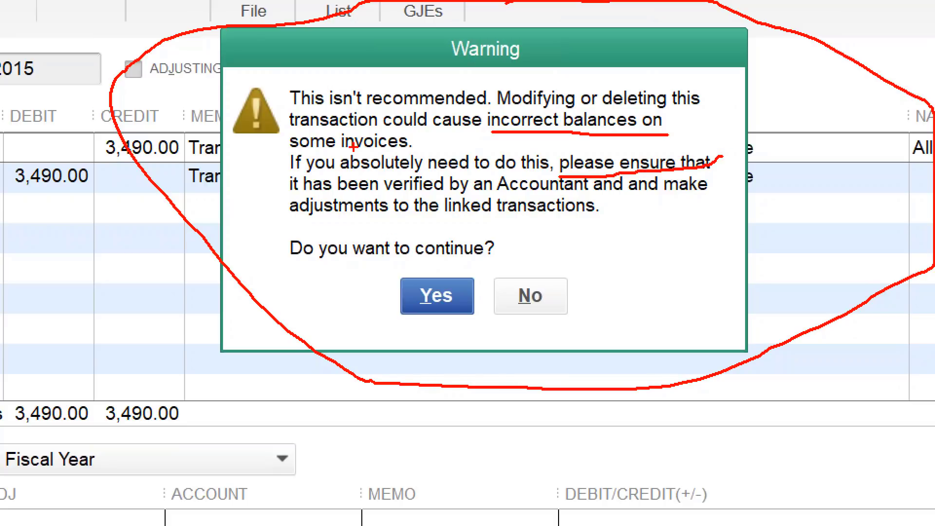
mouse_move(283, 207)
mouse_down()
mouse_move(402, 209)
mouse_move(570, 189)
mouse_move(521, 191)
mouse_move(557, 183)
mouse_up()
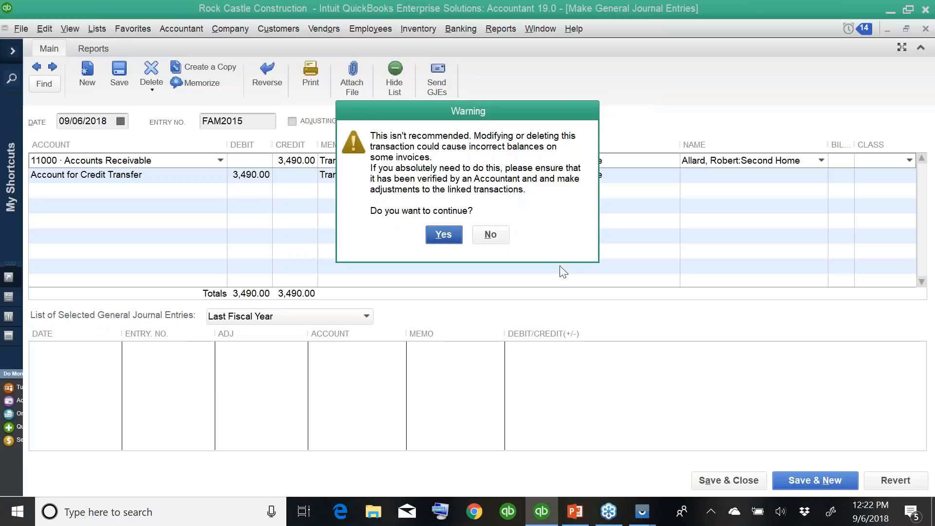
click(489, 235)
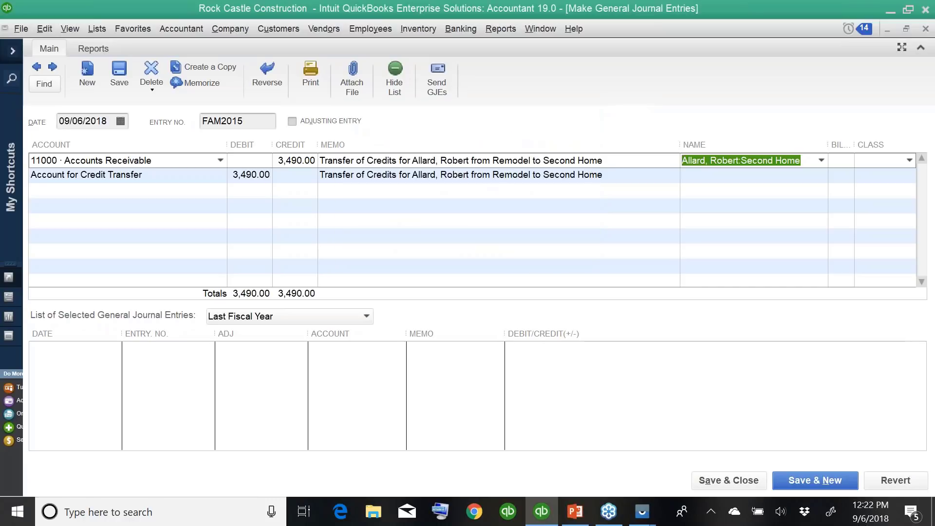
key(Escape)
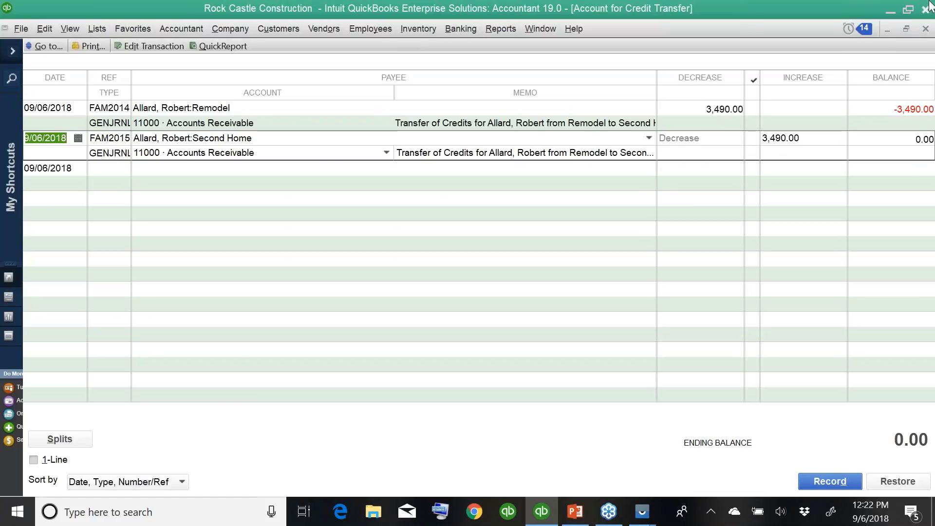
Close the register of Account for Credit Transfer and the chart of accounts
key(Escape)
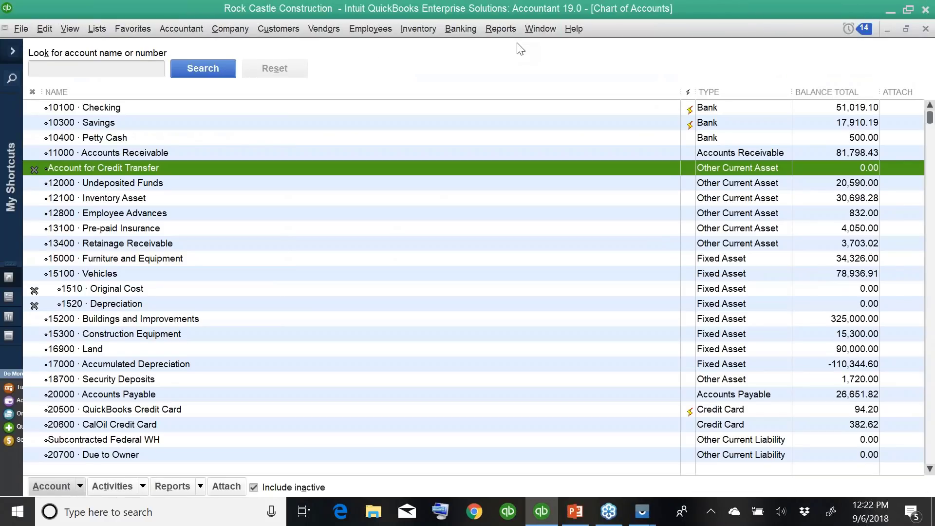
key(Escape)
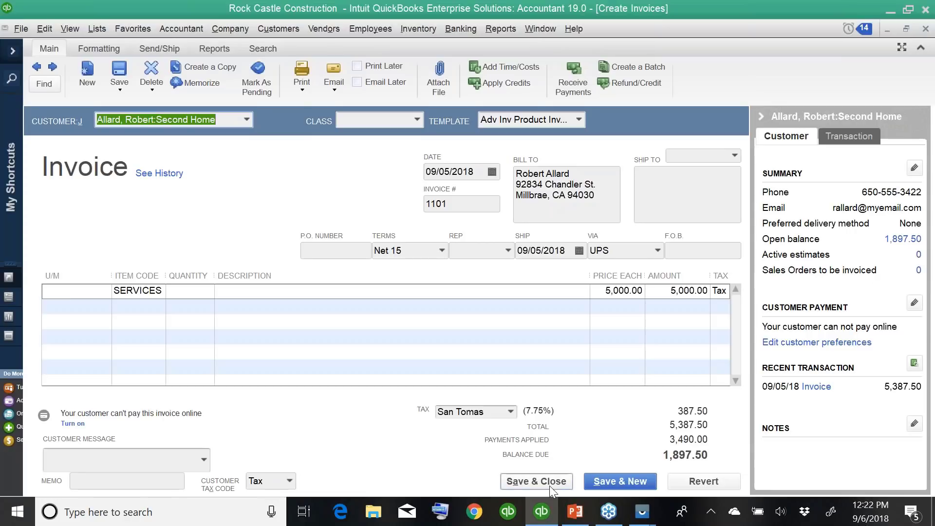
Switch to the PowerPoint slide show and advance through the slides to "Enhanced Check to Pay Bill Workflow"
click(578, 516)
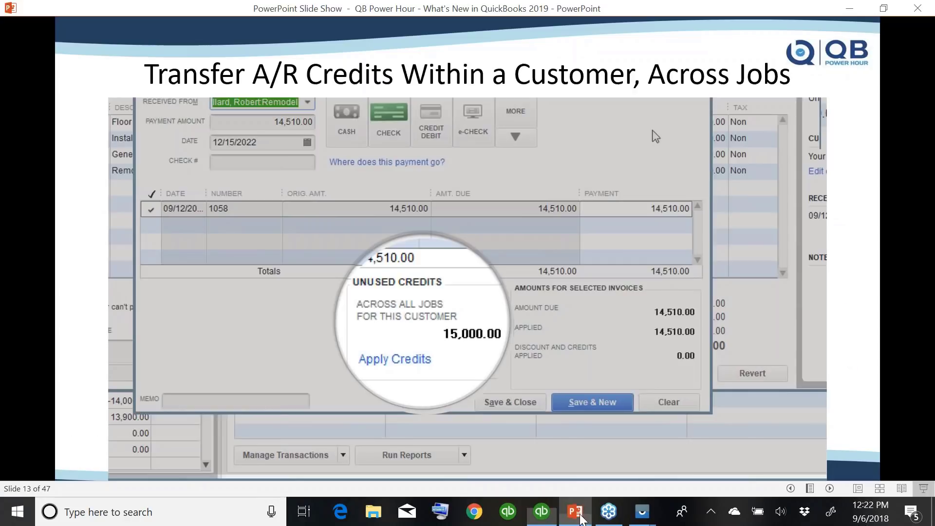
click(530, 417)
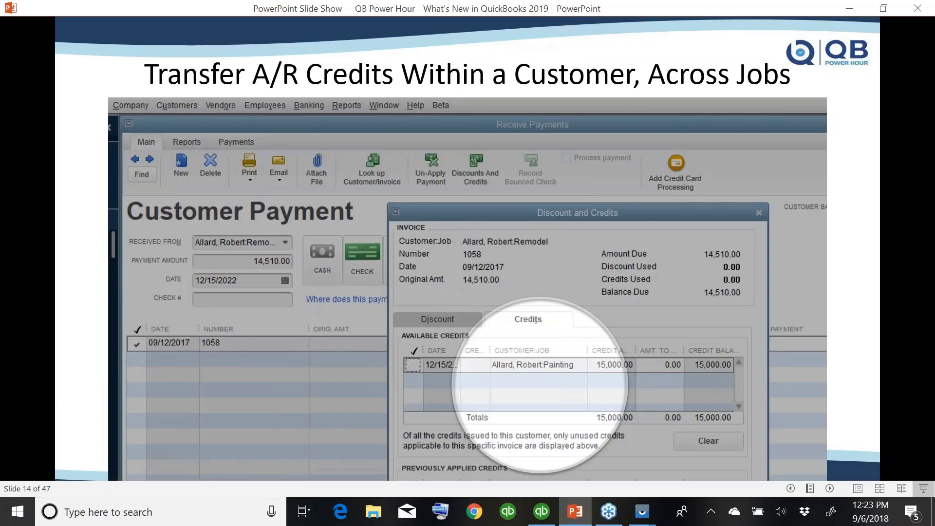
key(Right)
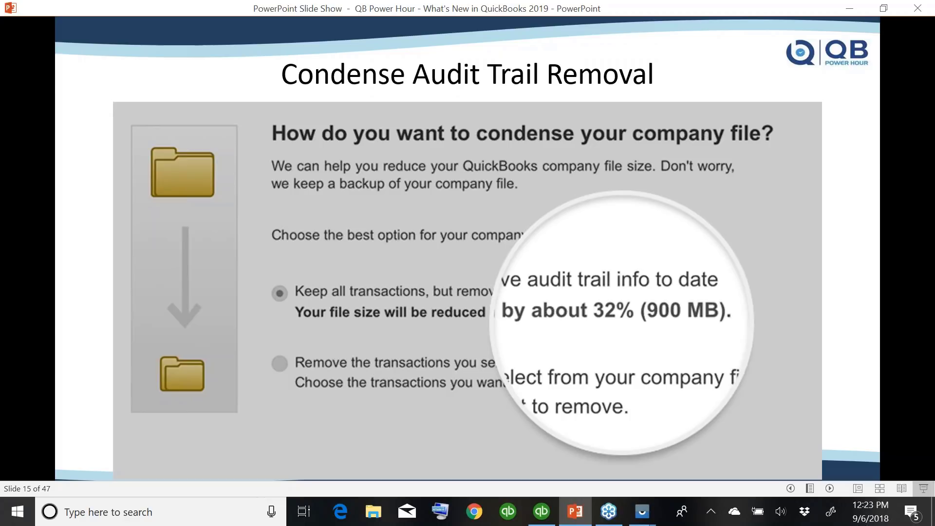
click(782, 384)
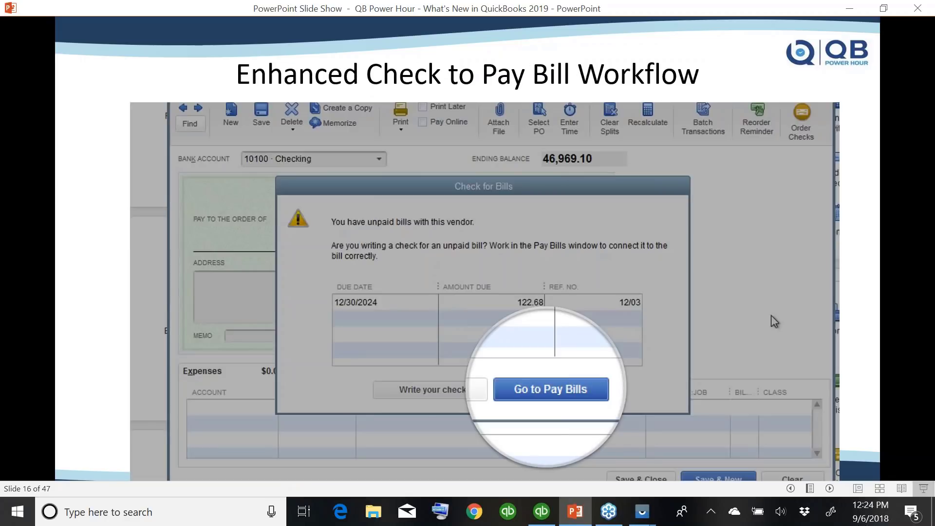
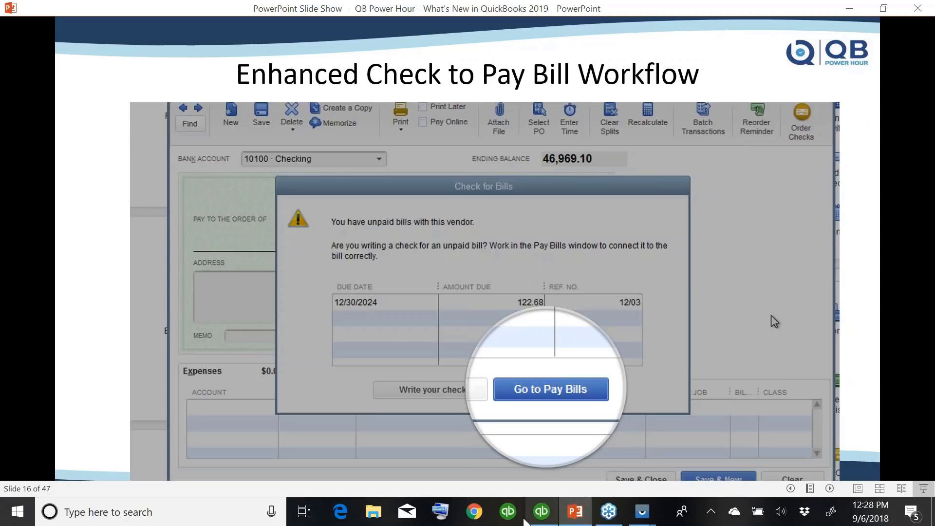
Switch back to QuickBooks, discard the stray customer entry on the open invoice and close the remaining open windows
click(542, 511)
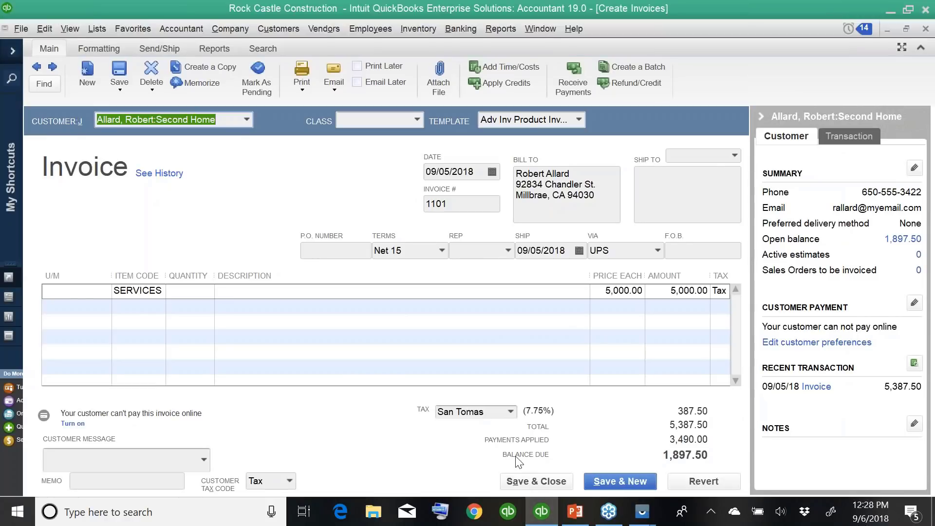
text(`)
key(Tab)
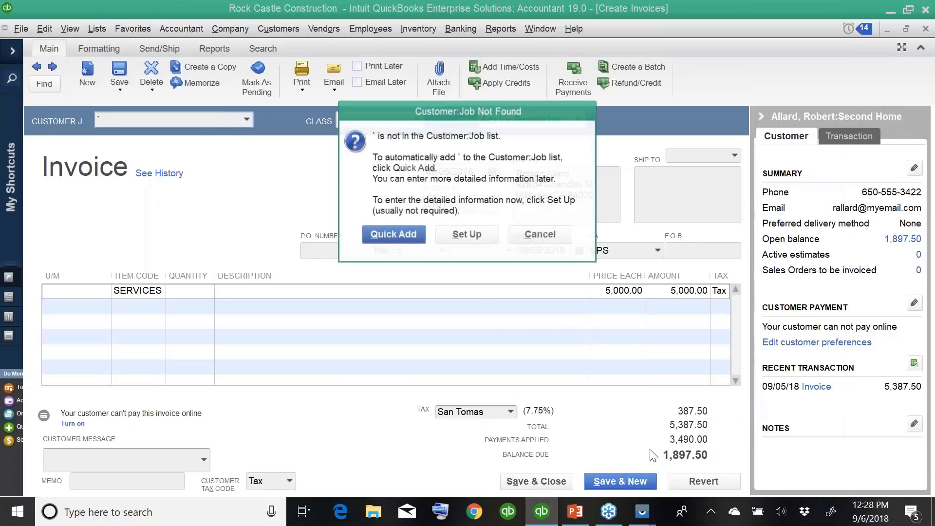
click(539, 232)
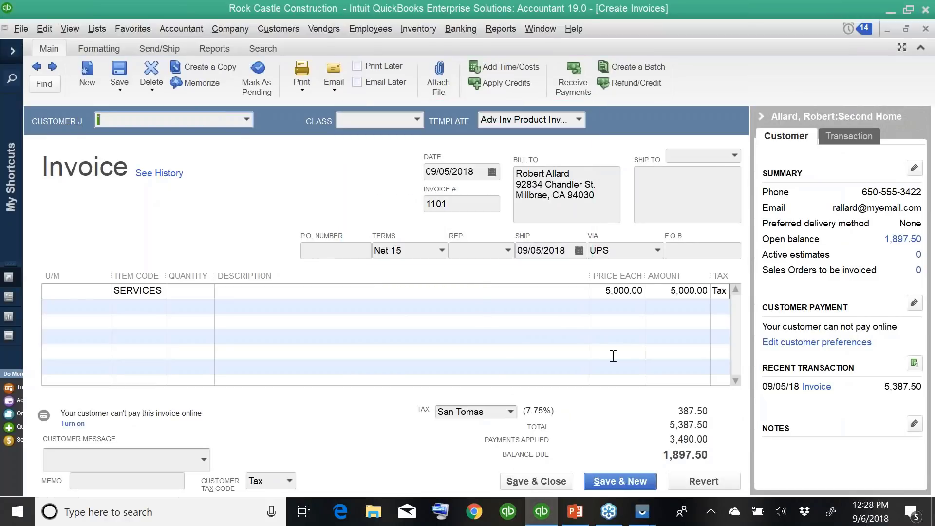
click(689, 482)
key(ctrl+j)
key(Escape)
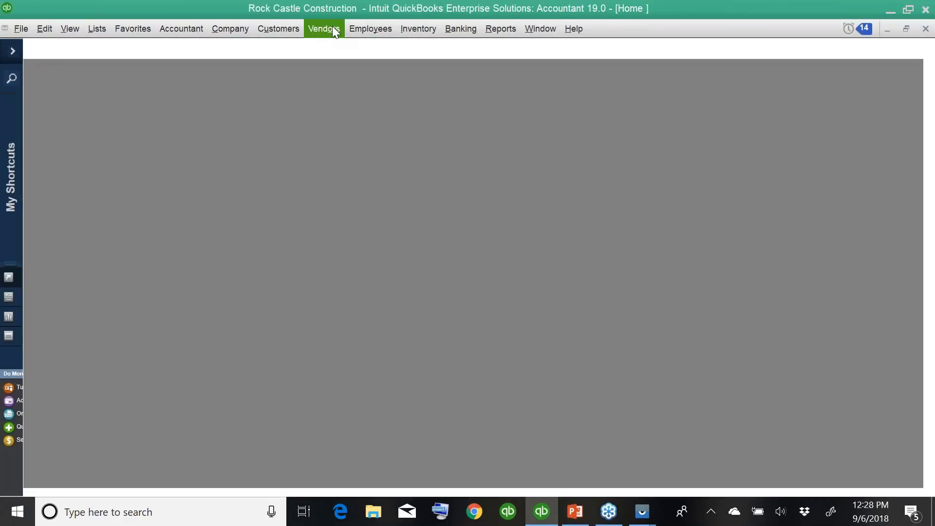
Open a blank vendor bill for entry
click(332, 28)
click(339, 77)
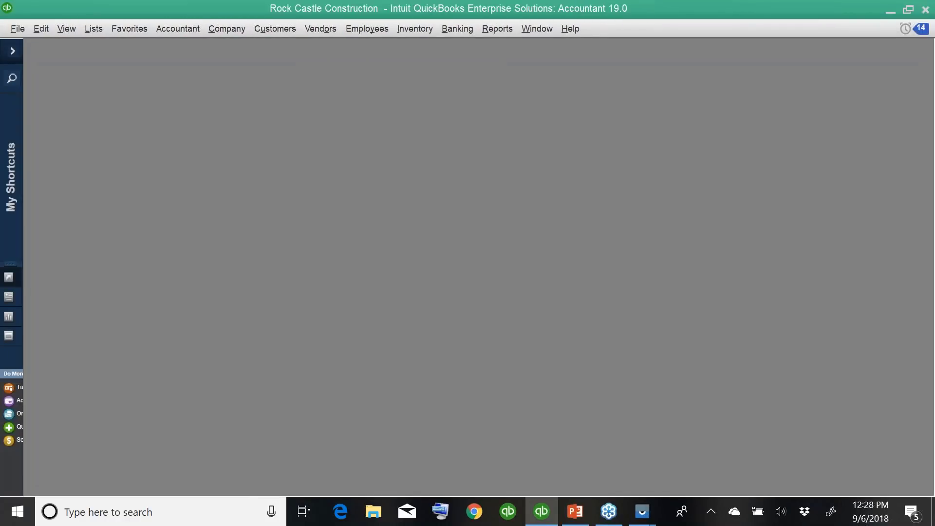
click(406, 199)
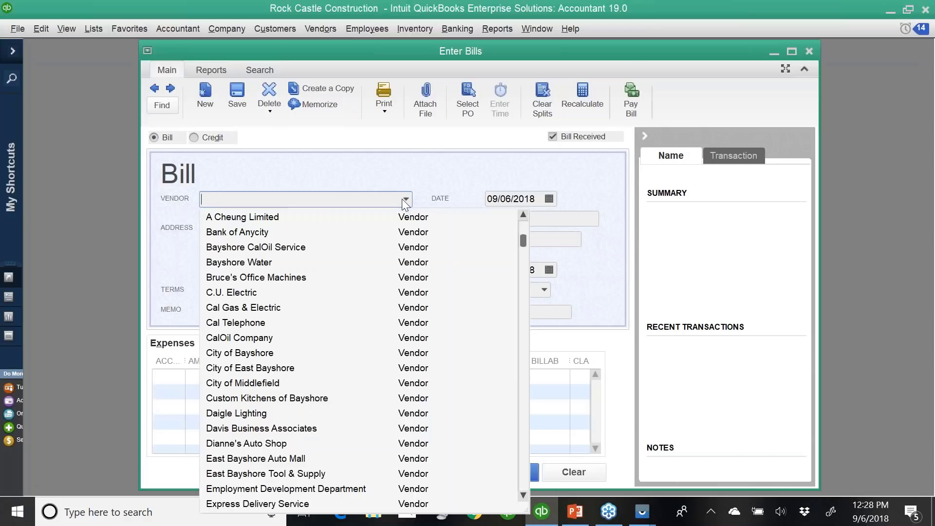
click(280, 217)
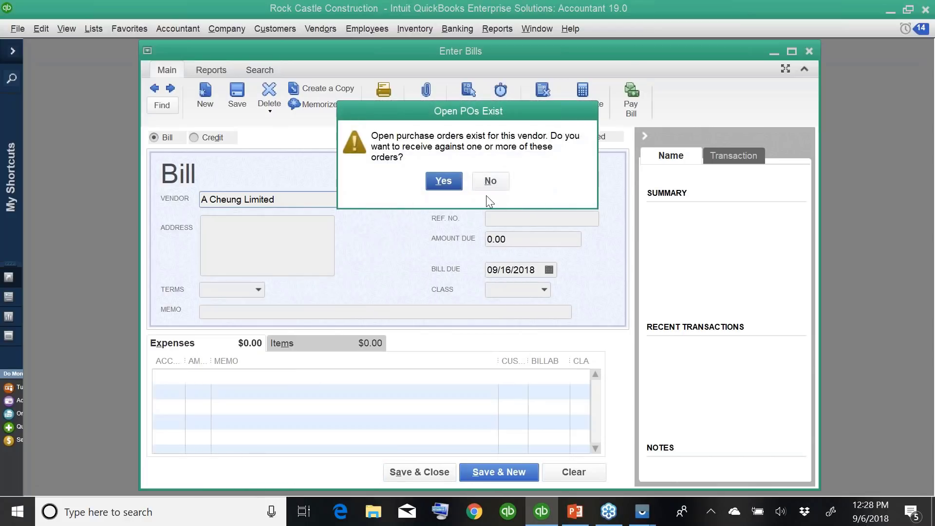
click(489, 182)
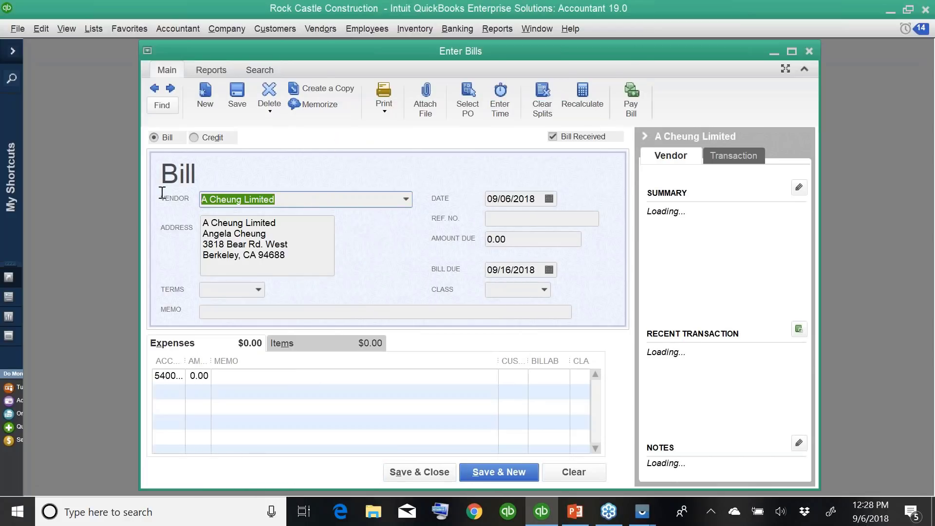
Enter a bill for COMCAST, quick-adding it as a vendor, with an amount due of 500.00, and save and close it
text(COMCAST)
key(Tab)
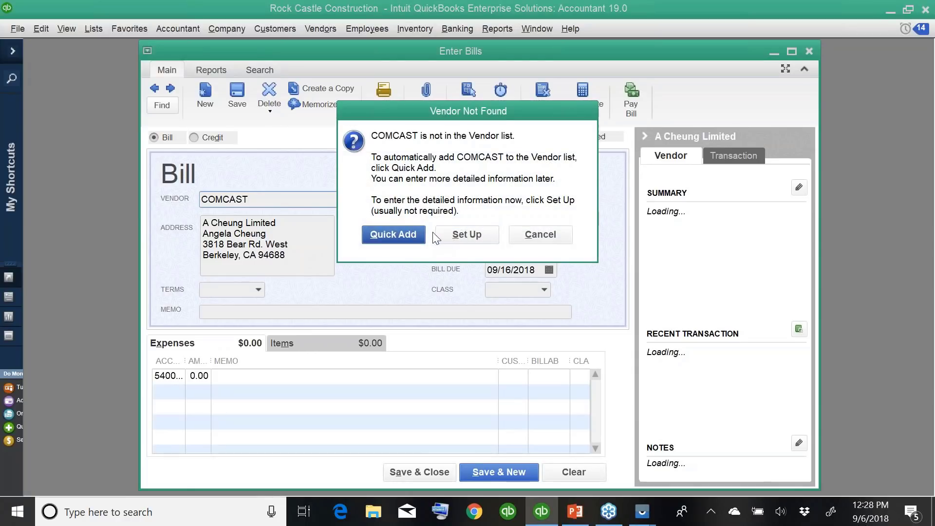
click(412, 236)
click(524, 240)
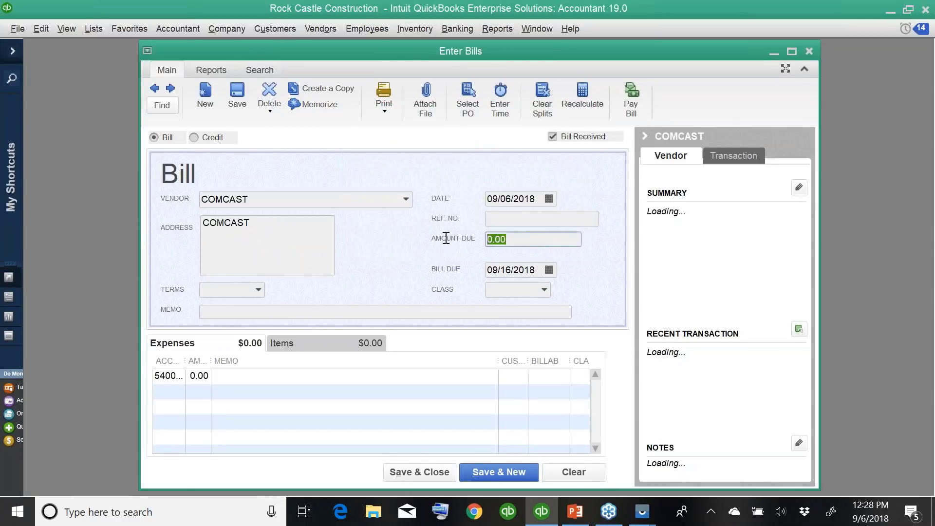
text(500)
key(Tab)
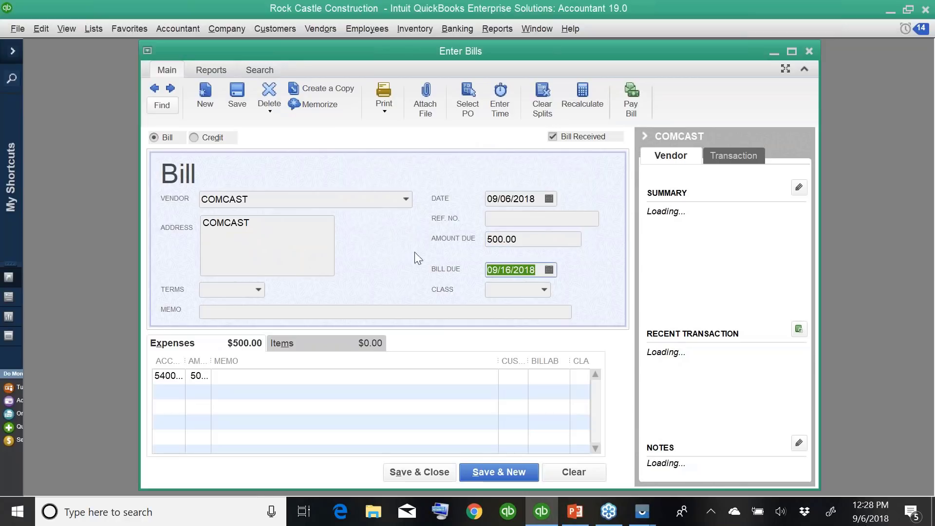
click(423, 473)
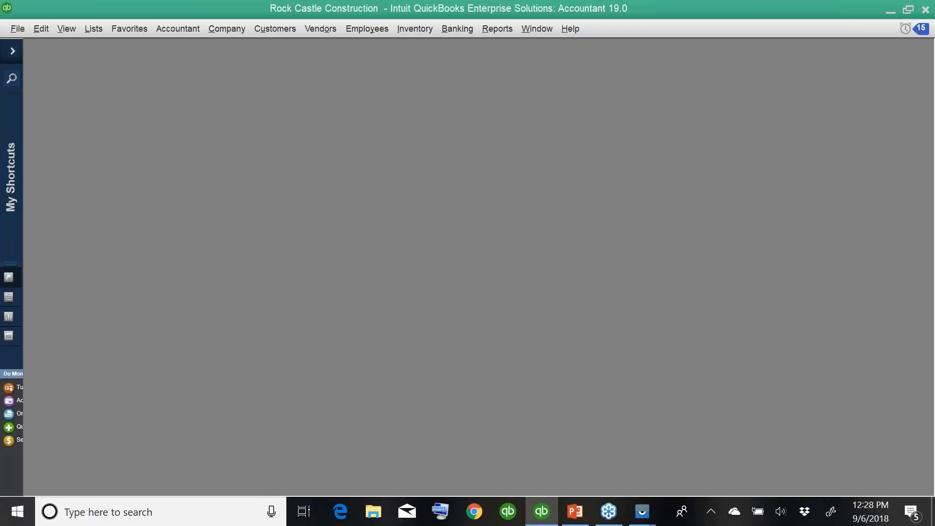
Start a check from the 10100 · Checking account with COMCAST as the payee
key(ctrl+w)
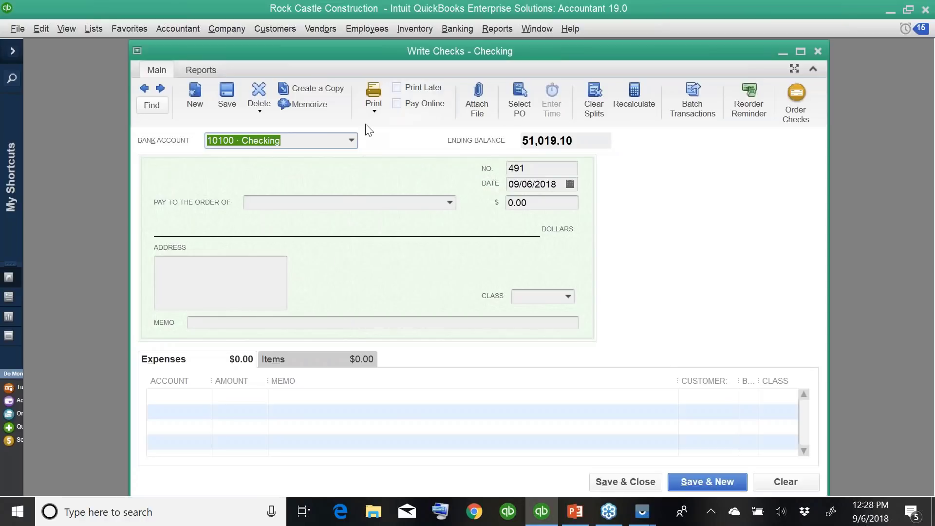
drag(284, 50, 212, 51)
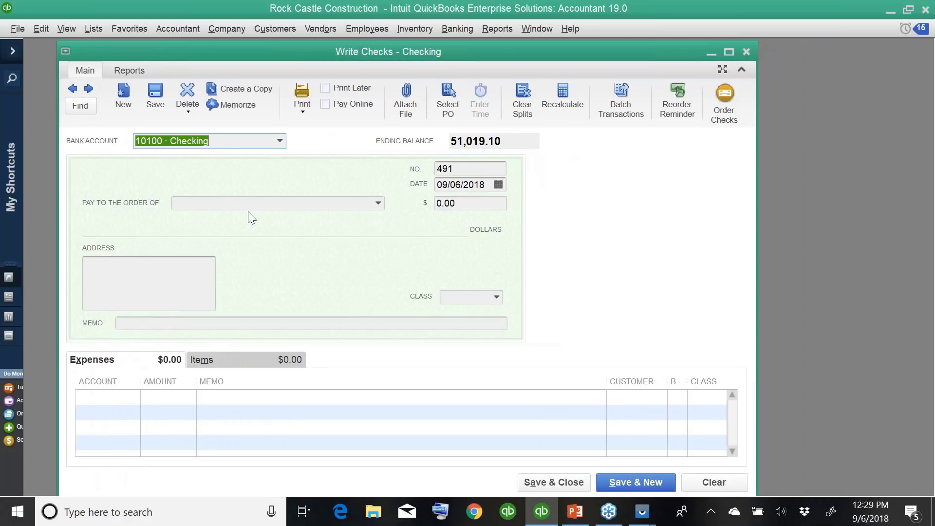
click(219, 205)
text(COMCAST)
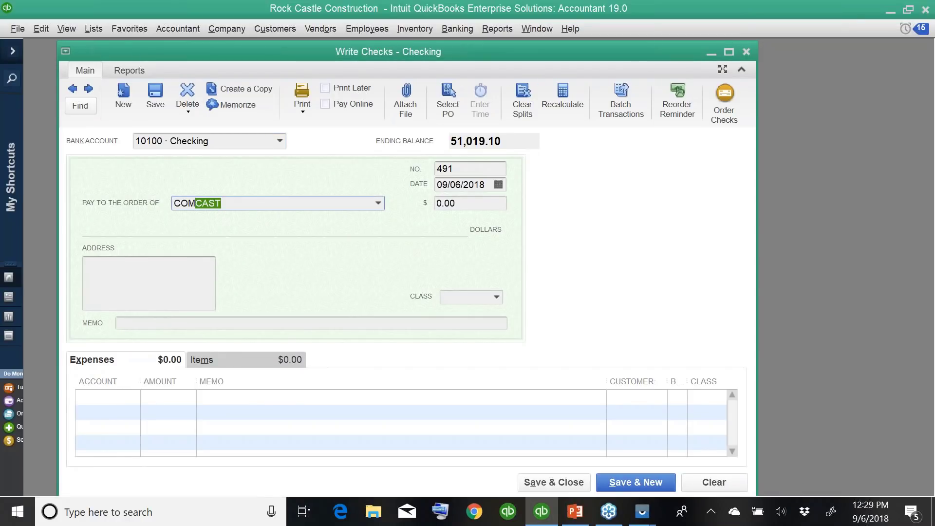
key(Tab)
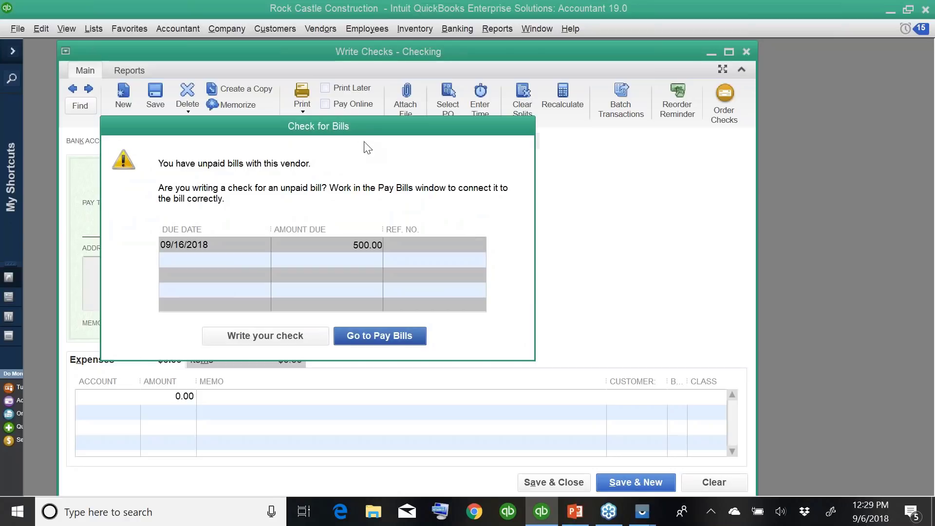
Review the unpaid-bill notice for COMCAST and its two options, and choose to go to Pay Bills
drag(378, 136, 484, 138)
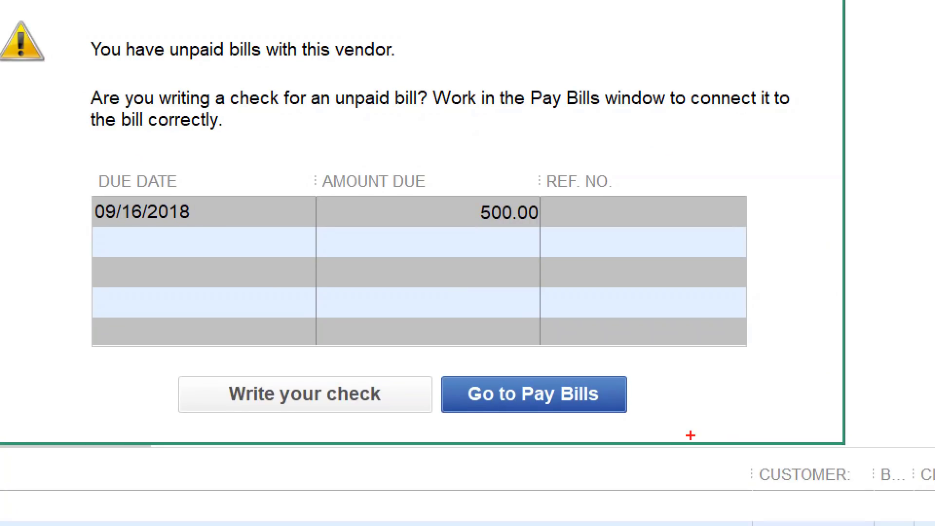
mouse_move(639, 355)
mouse_down()
mouse_move(589, 345)
mouse_move(425, 381)
mouse_move(709, 397)
mouse_move(625, 350)
mouse_move(606, 357)
mouse_up()
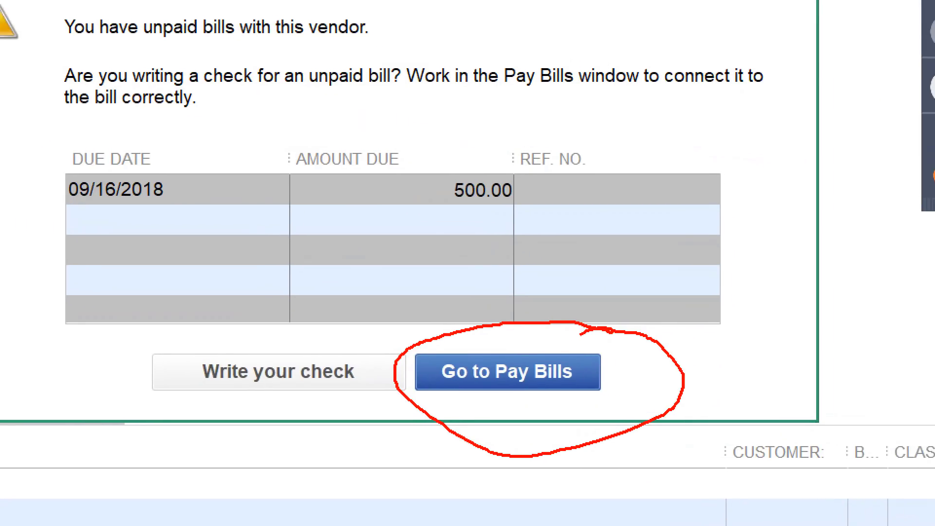
mouse_move(296, 318)
mouse_down()
mouse_move(266, 315)
mouse_move(136, 380)
mouse_up()
drag(193, 388, 335, 316)
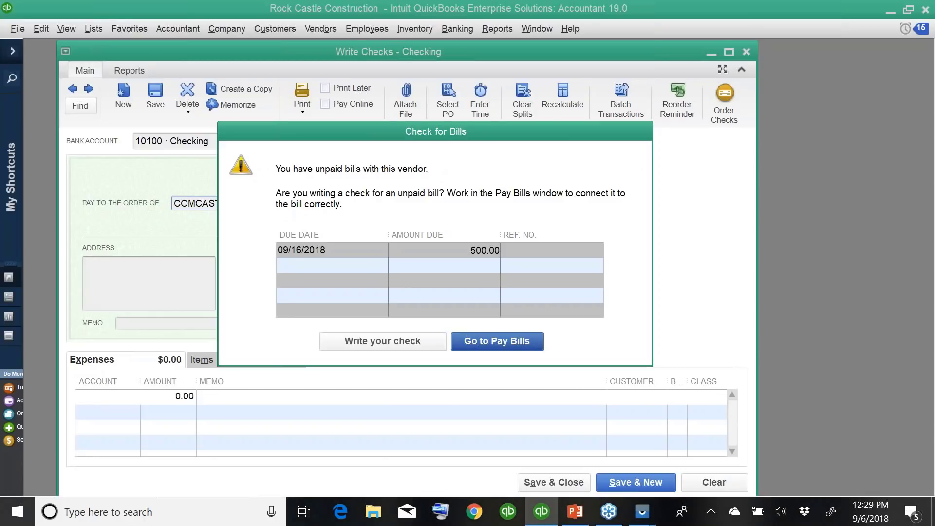
click(503, 343)
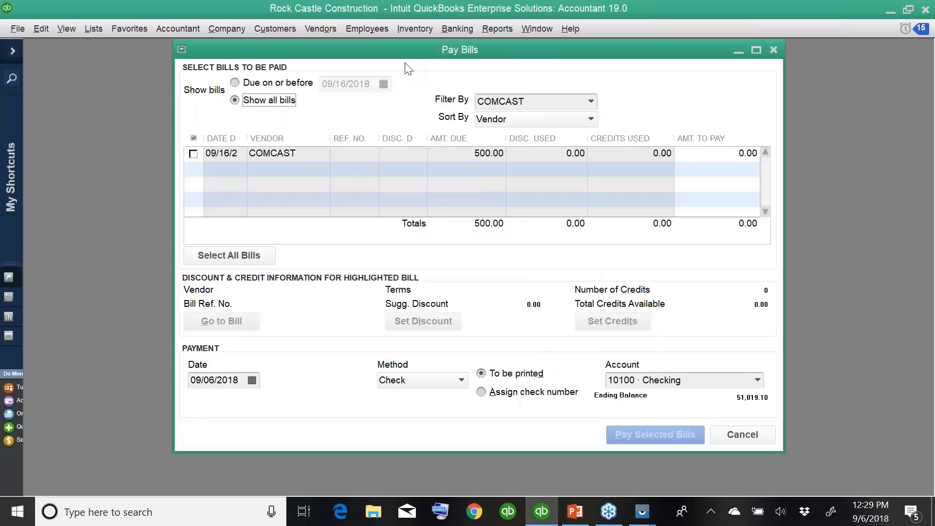
Examine the COMCAST bill in Pay Bills, change the filter to All vendors, and cancel without paying
drag(401, 51, 283, 75)
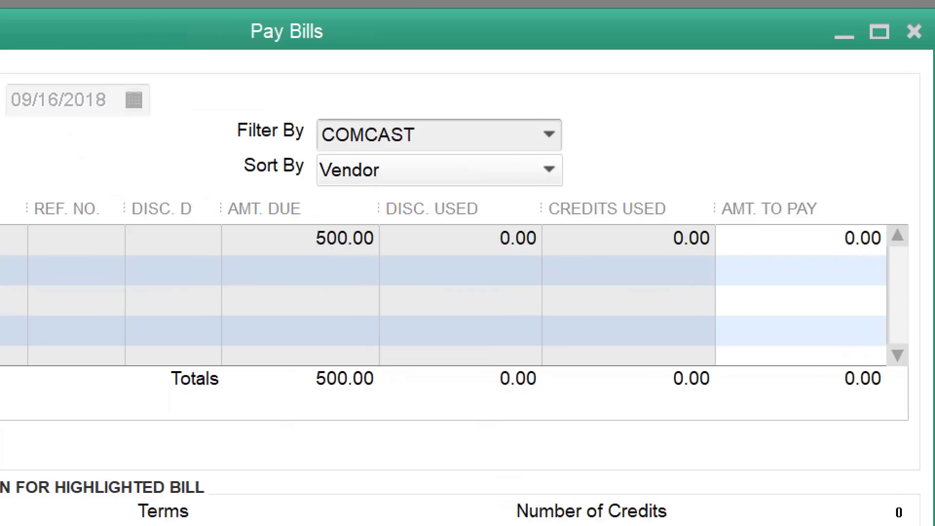
mouse_move(410, 105)
mouse_down()
mouse_move(237, 107)
mouse_move(314, 141)
mouse_move(425, 145)
mouse_move(355, 92)
mouse_move(340, 106)
mouse_up()
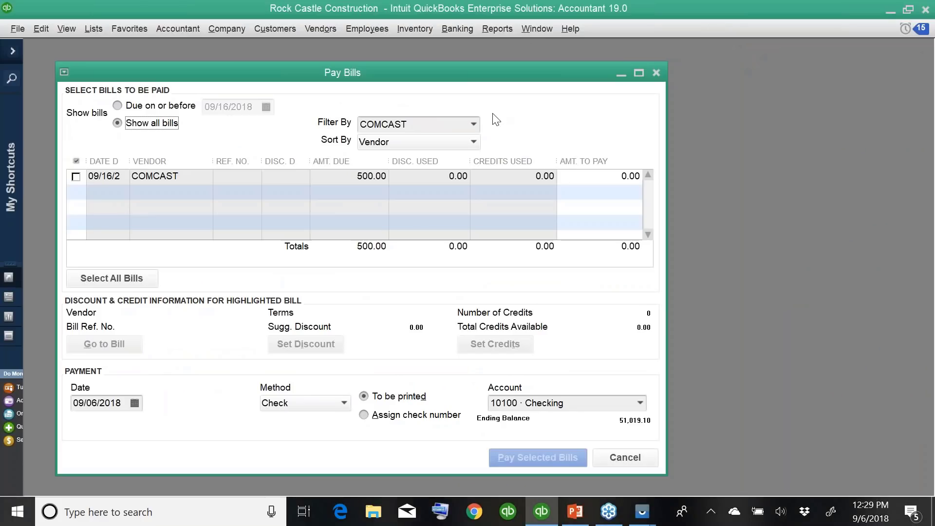
click(518, 141)
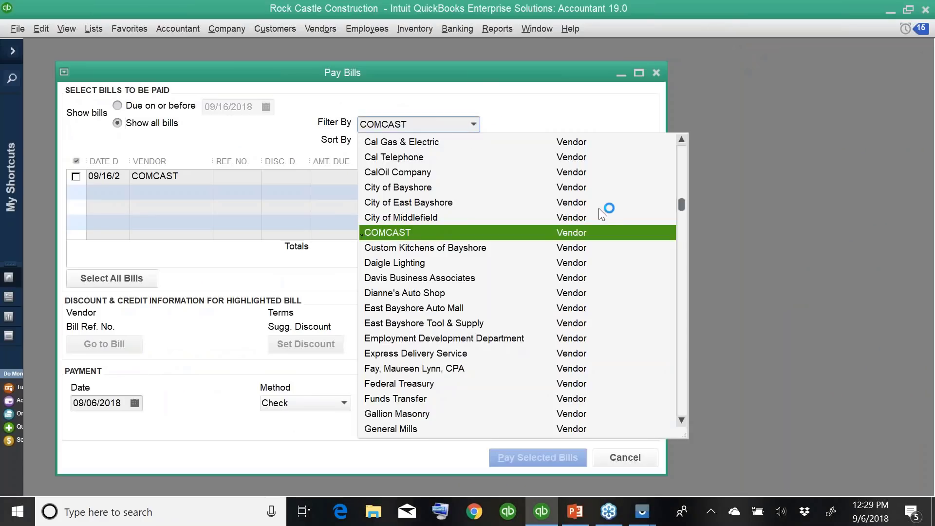
click(684, 159)
click(464, 140)
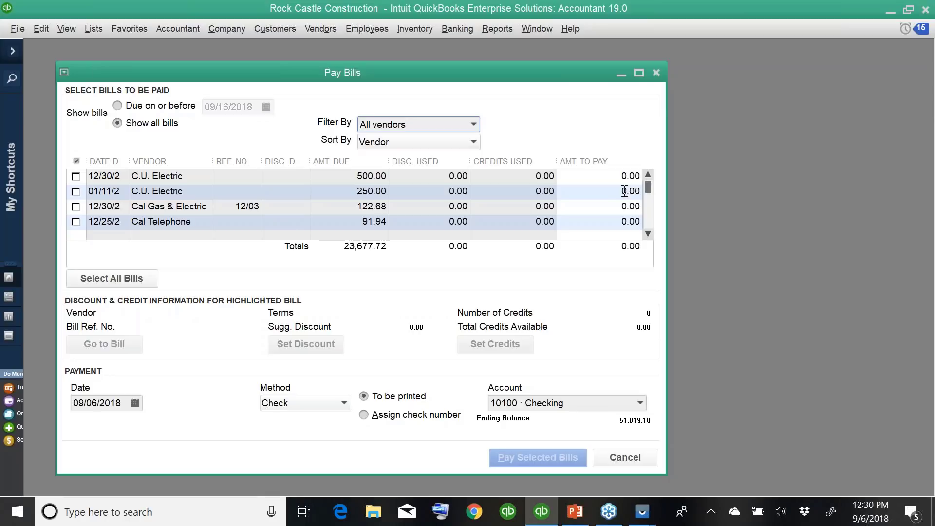
click(624, 457)
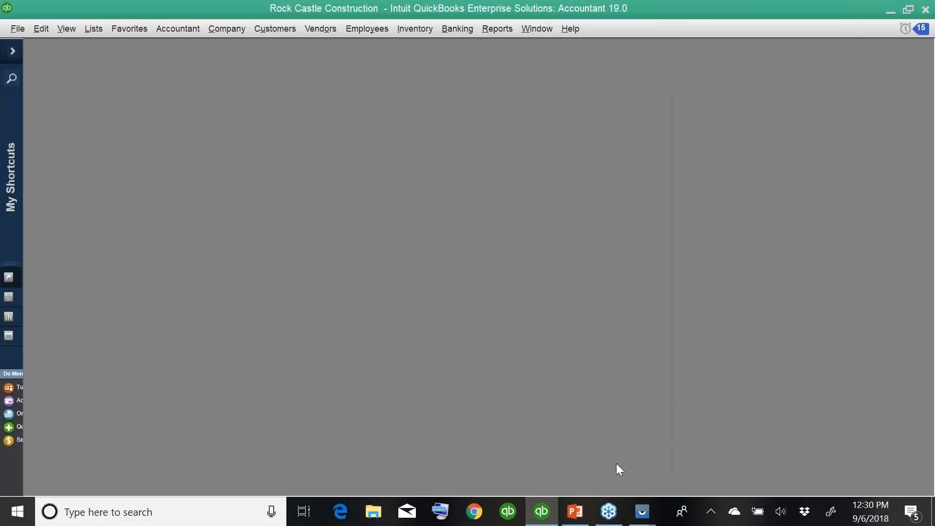
Start a new check from the 10100 · Checking account with COMCAST as the payee
key(ctrl+w)
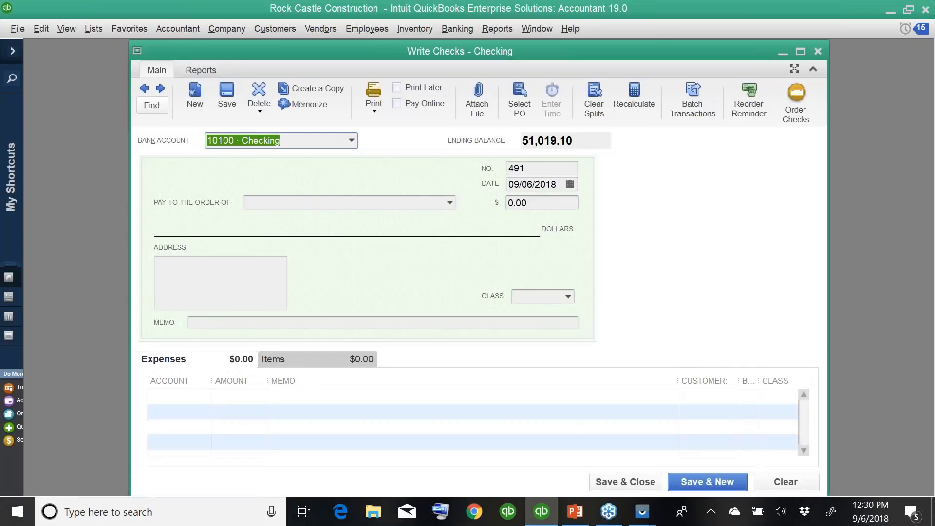
text(com)
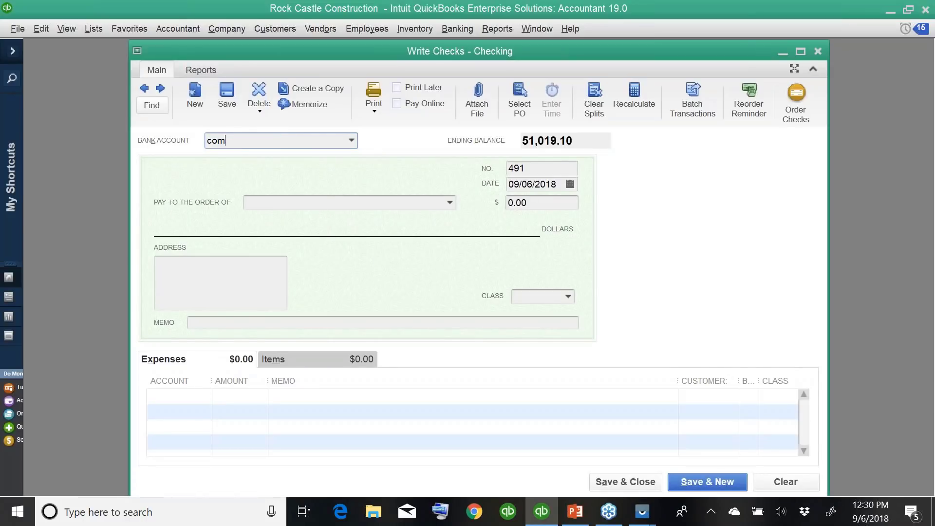
key(BackSpace)
key(BackSpace)
click(354, 140)
click(285, 190)
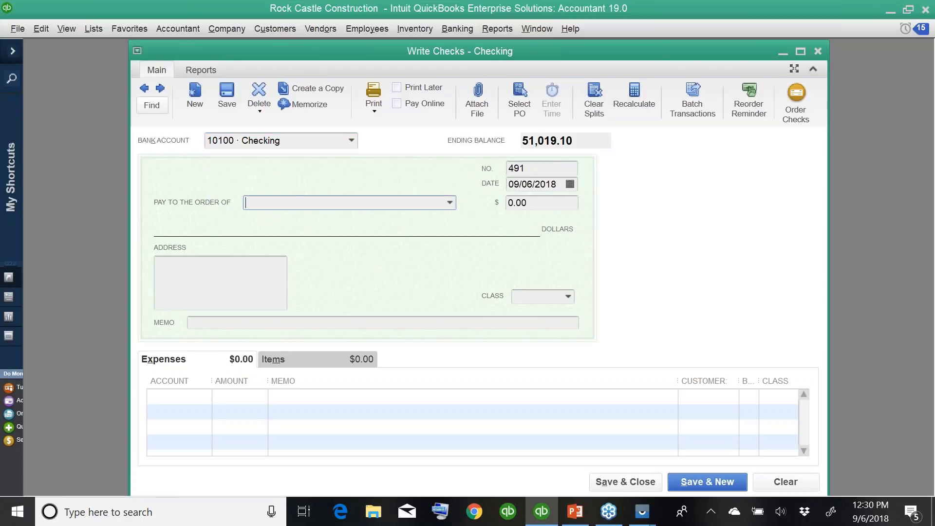
text(com)
key(Tab)
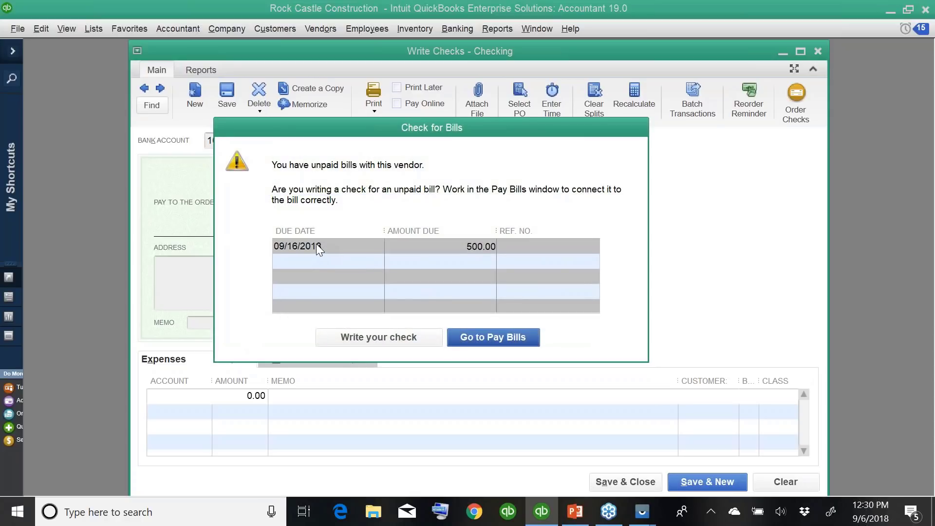
Go to Pay Bills from the unpaid-bill notice, pay the COMCAST bill in full, and close the payment summary
click(482, 336)
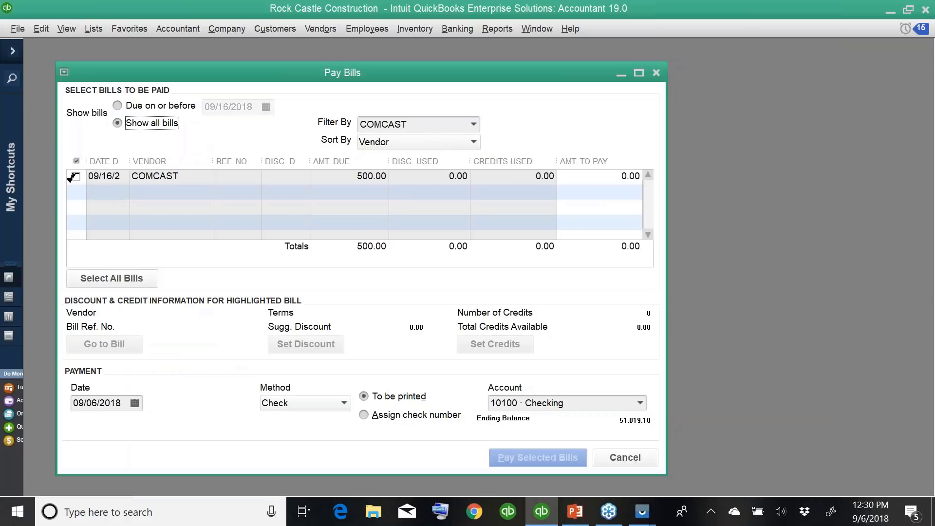
click(74, 177)
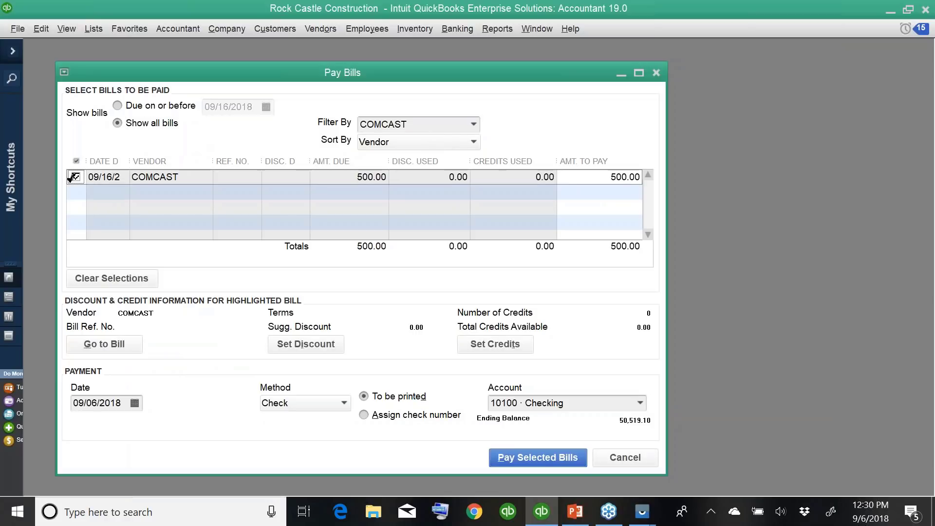
click(524, 456)
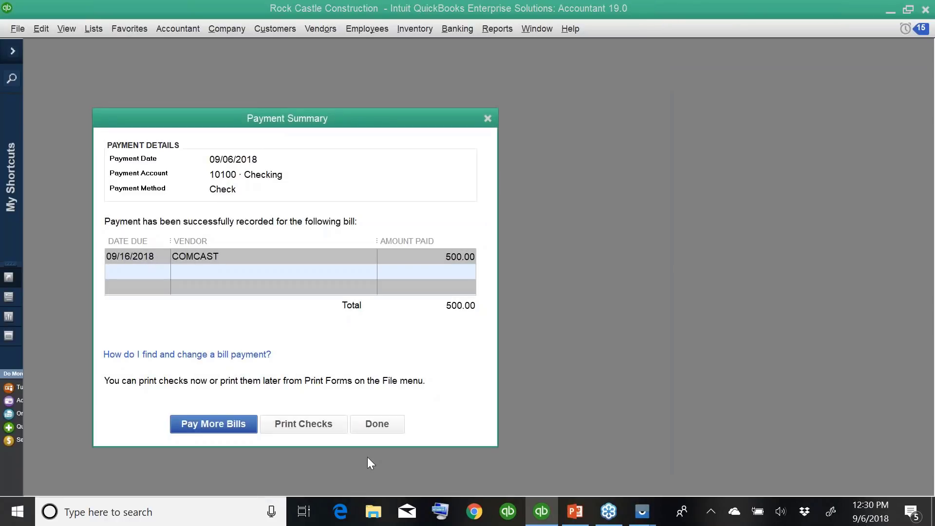
click(377, 423)
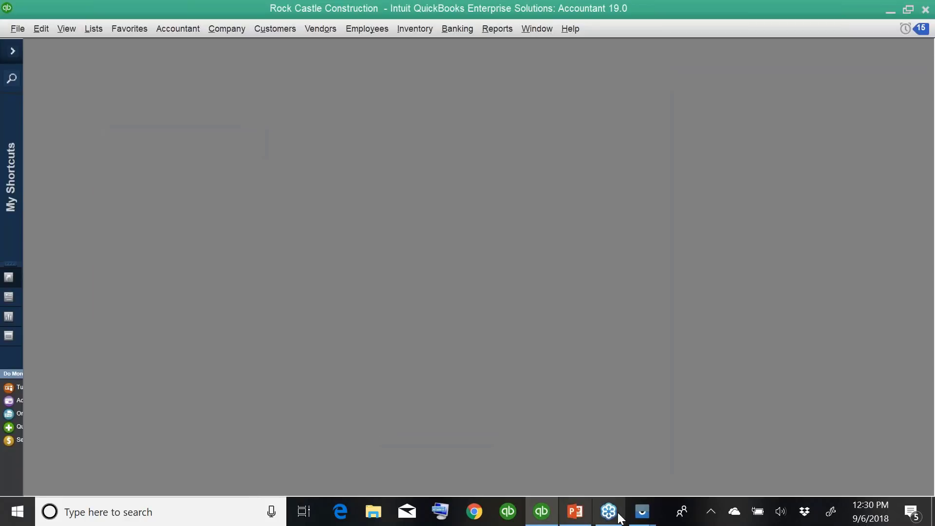
Switch to the PowerPoint slide show and view the slides on showing inactive items in the Inventory Valuation report
click(575, 512)
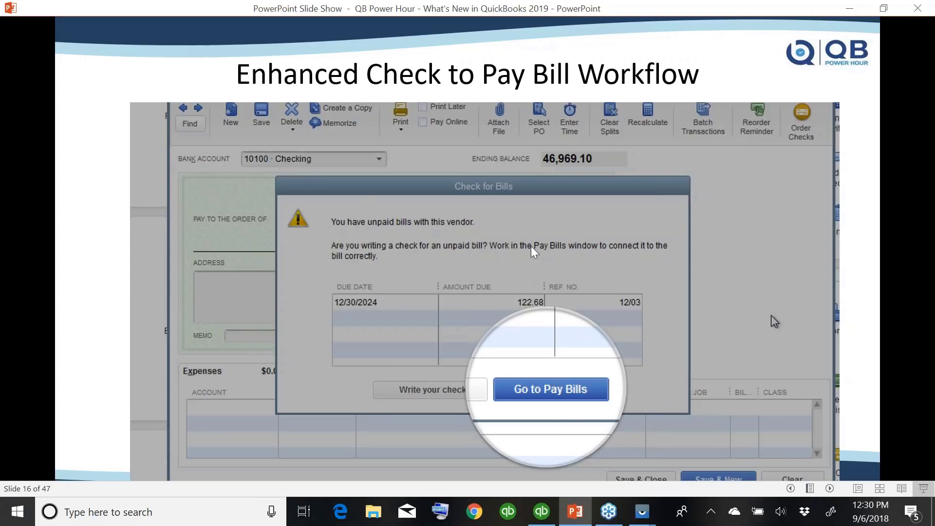
key(Right)
key(Right)
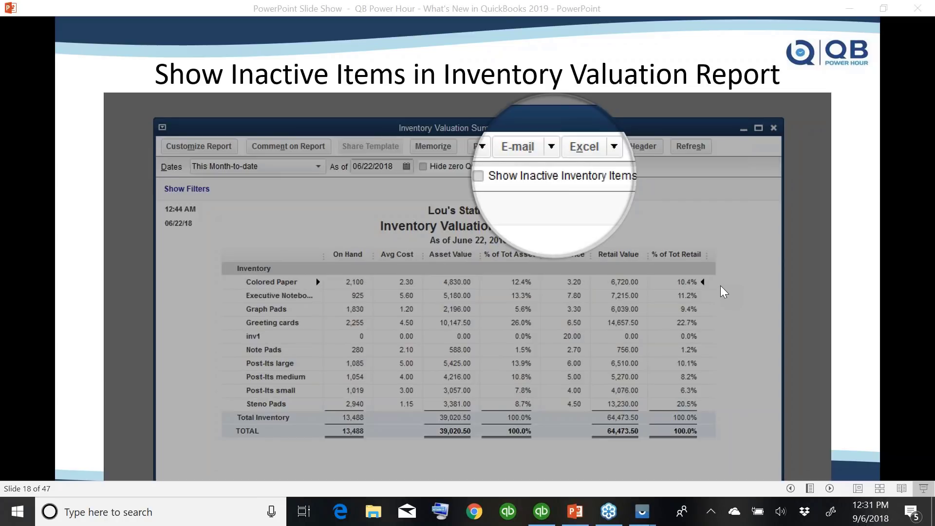
click(96, 256)
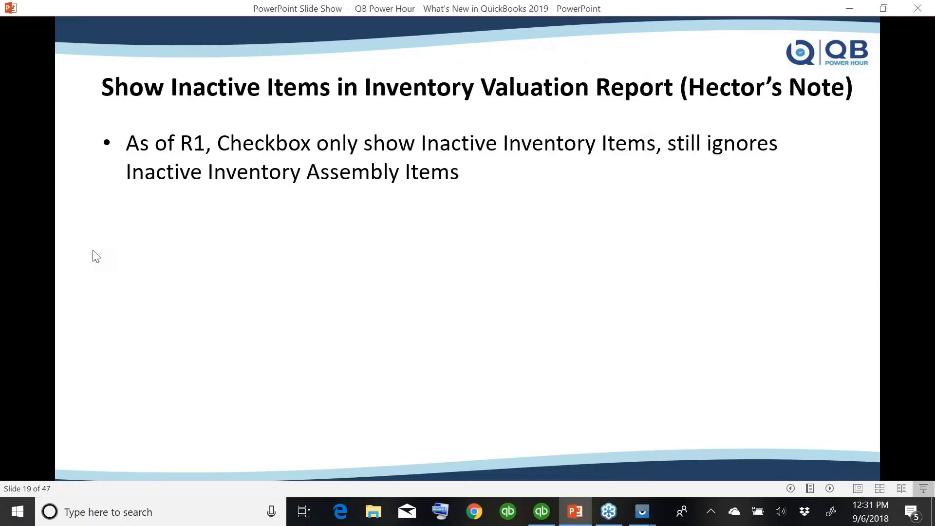
scroll(95, 256, up, 1)
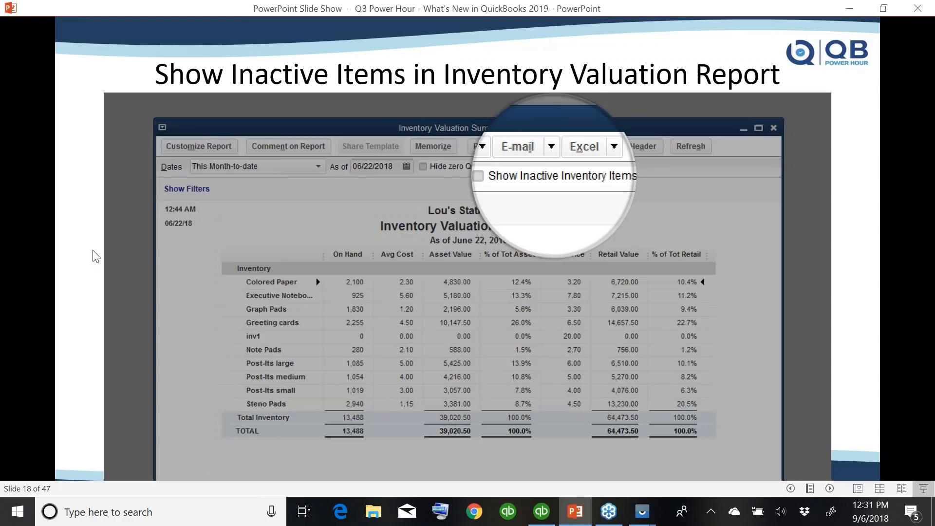
Switch back to QuickBooks, run the standard Balance Sheet maximized for all dates, and examine the Inventory Asset balance
click(540, 514)
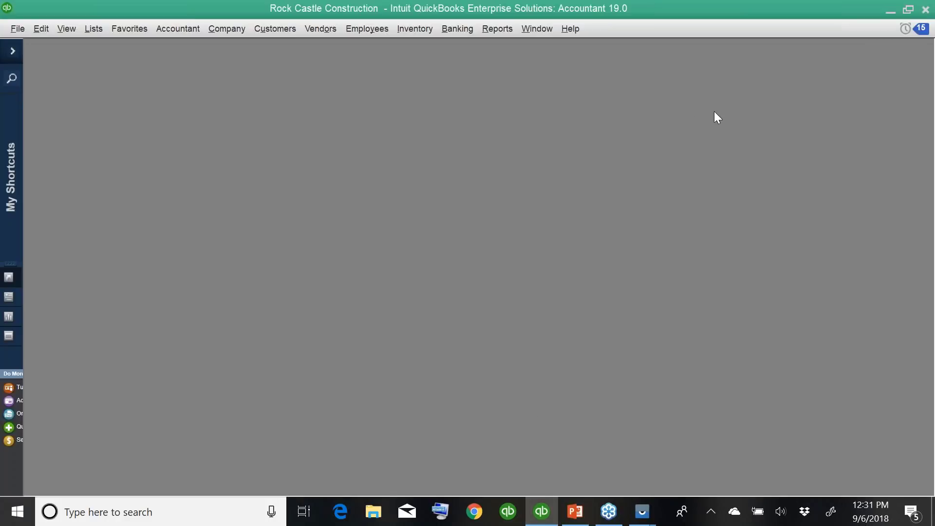
click(504, 32)
mouse_move(536, 170)
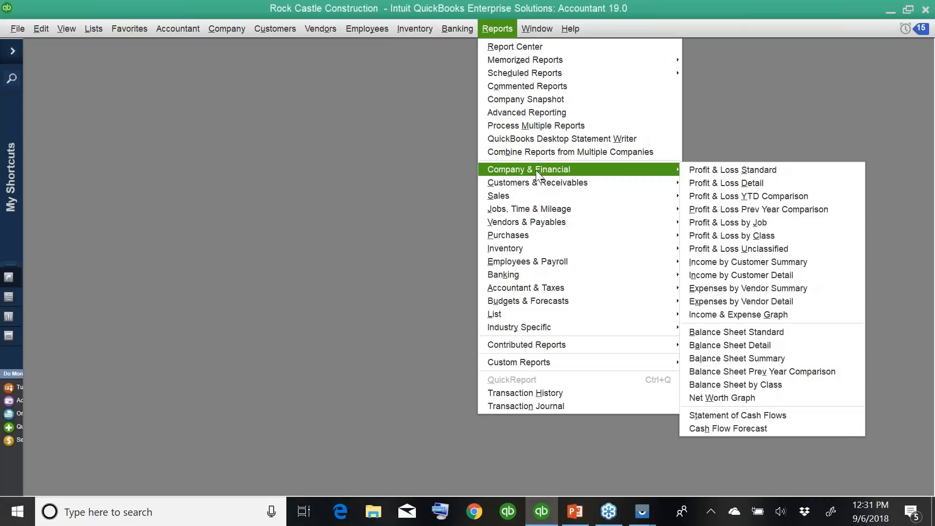
click(736, 331)
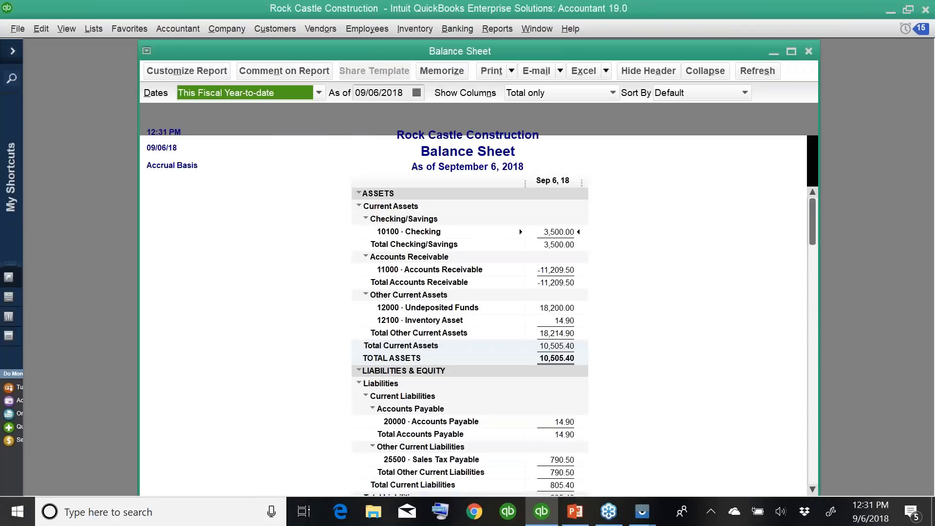
double_click(214, 50)
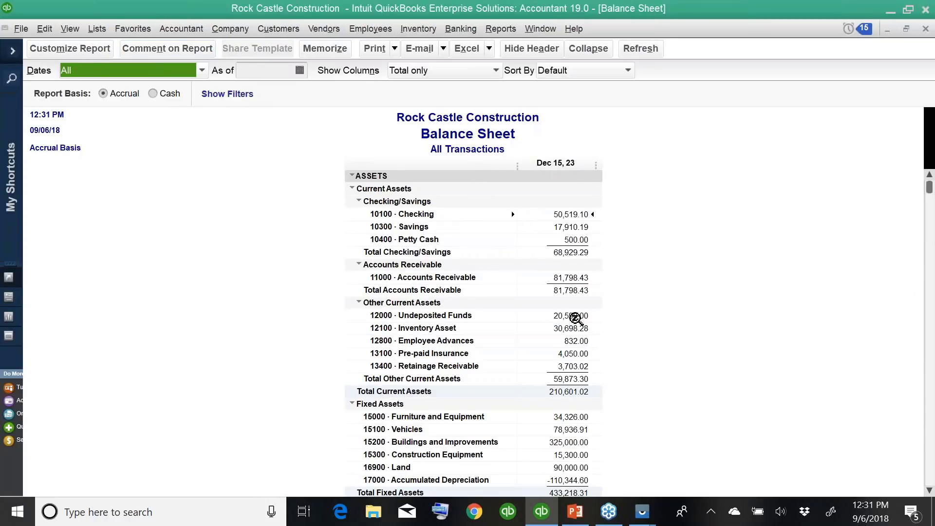
click(571, 327)
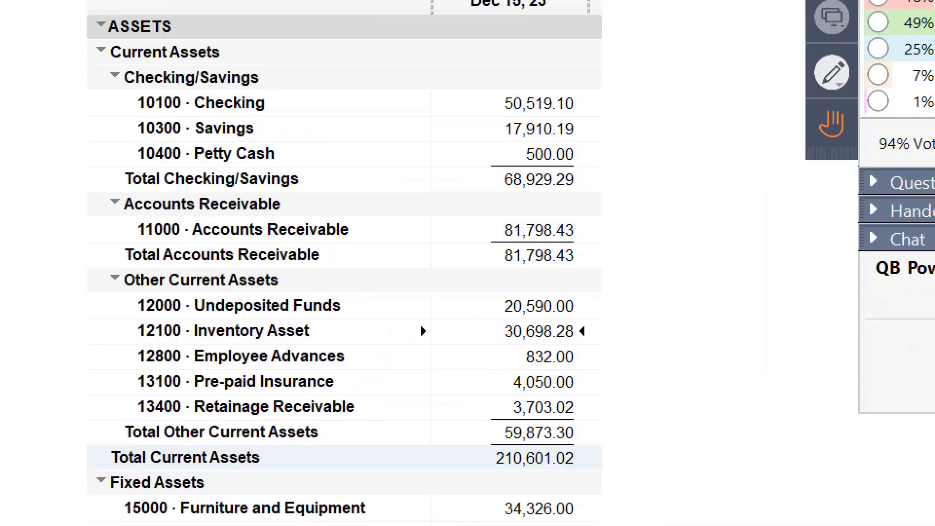
mouse_move(603, 325)
mouse_down()
mouse_move(545, 317)
mouse_move(487, 359)
mouse_move(614, 314)
mouse_up()
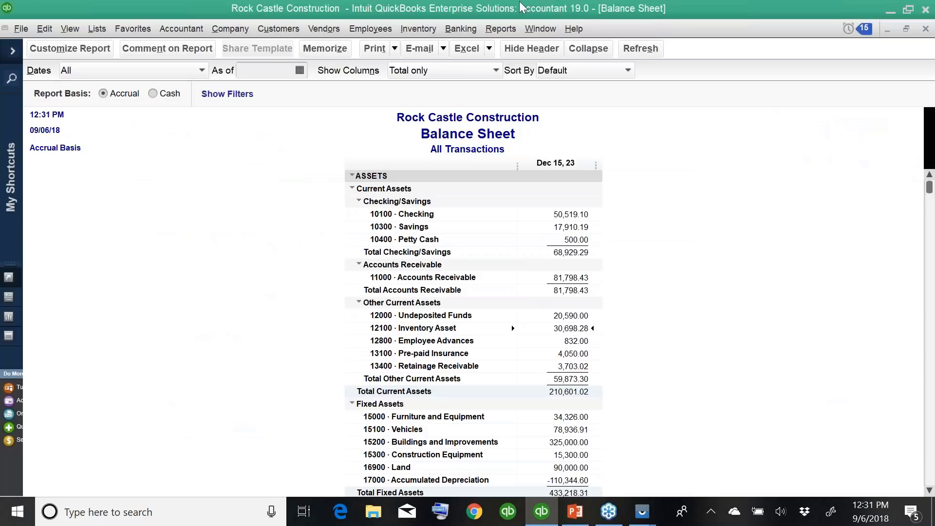
Run the Inventory Valuation Summary with its dates set to All and examine the total asset value
click(507, 30)
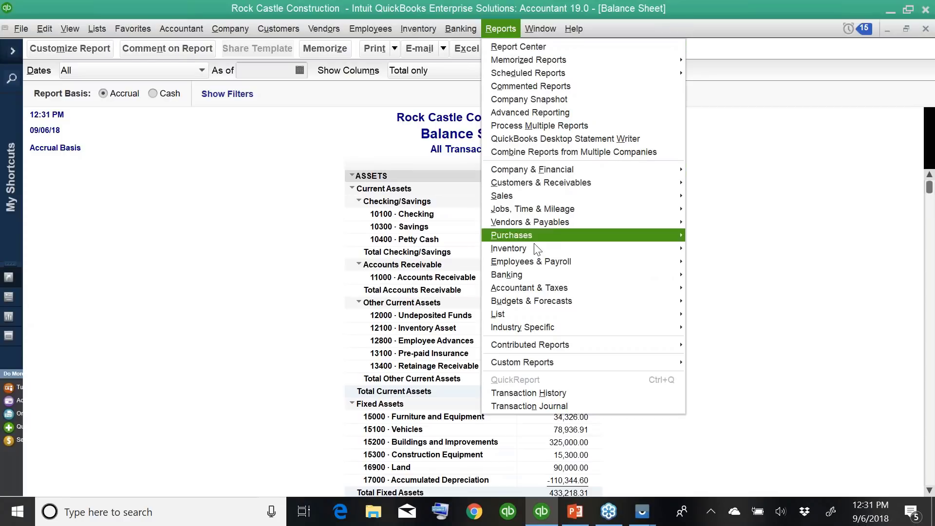
mouse_move(598, 256)
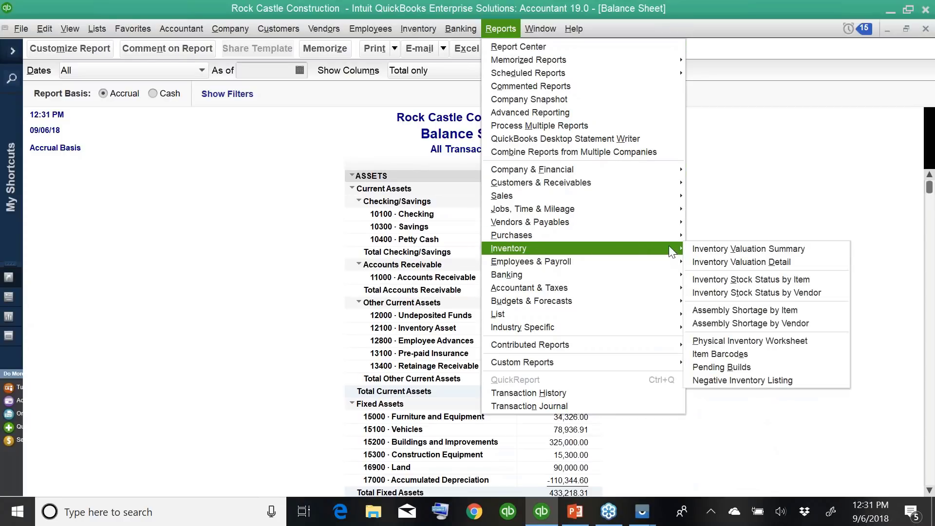
click(714, 250)
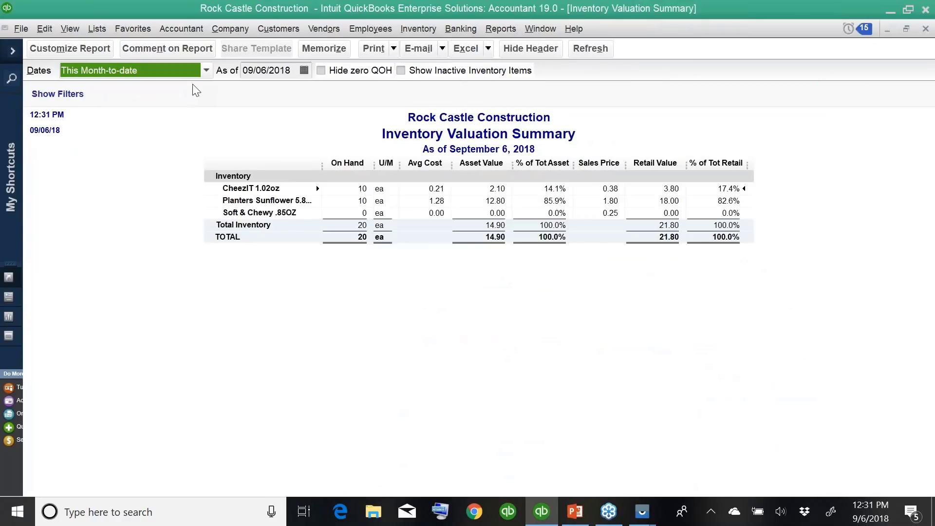
key(a)
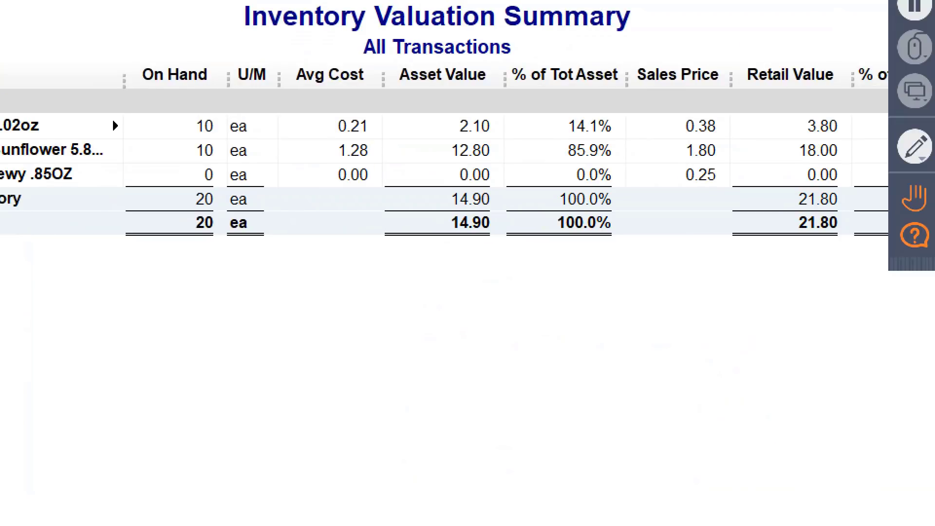
mouse_move(501, 166)
mouse_down()
mouse_move(461, 164)
mouse_move(366, 186)
mouse_move(474, 285)
mouse_move(477, 165)
mouse_up()
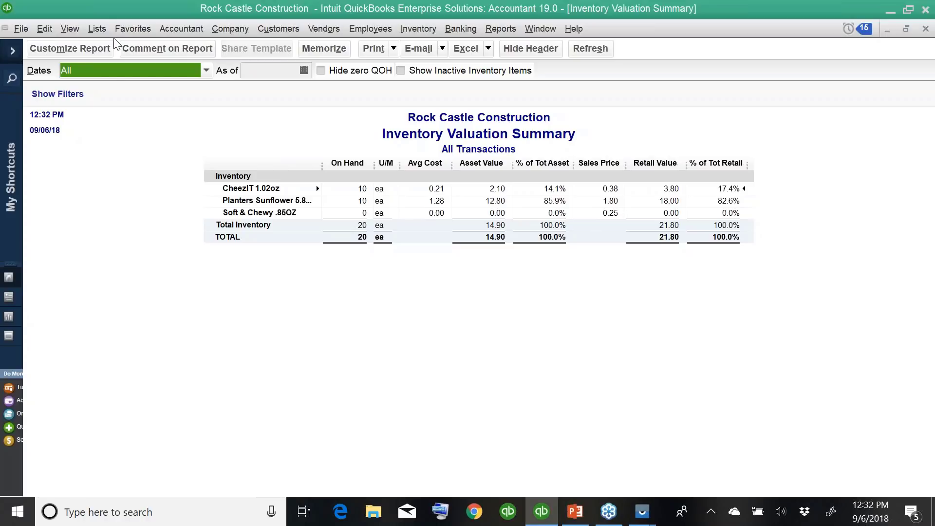
Open the Item List and compare it without and with inactive items included
click(92, 27)
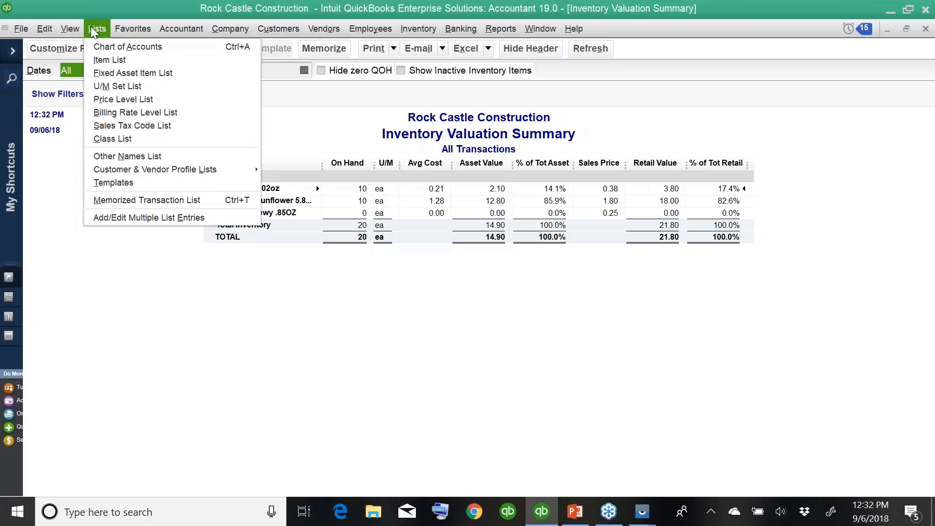
click(121, 63)
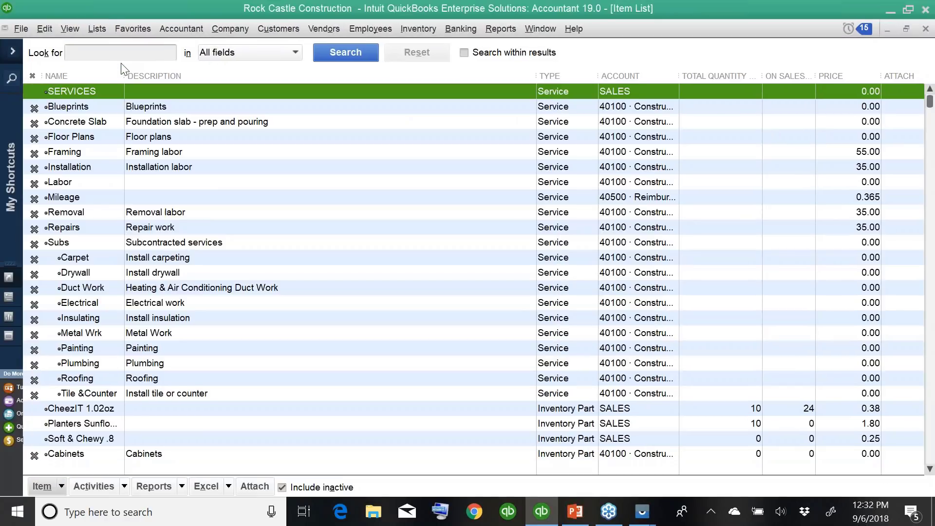
click(283, 487)
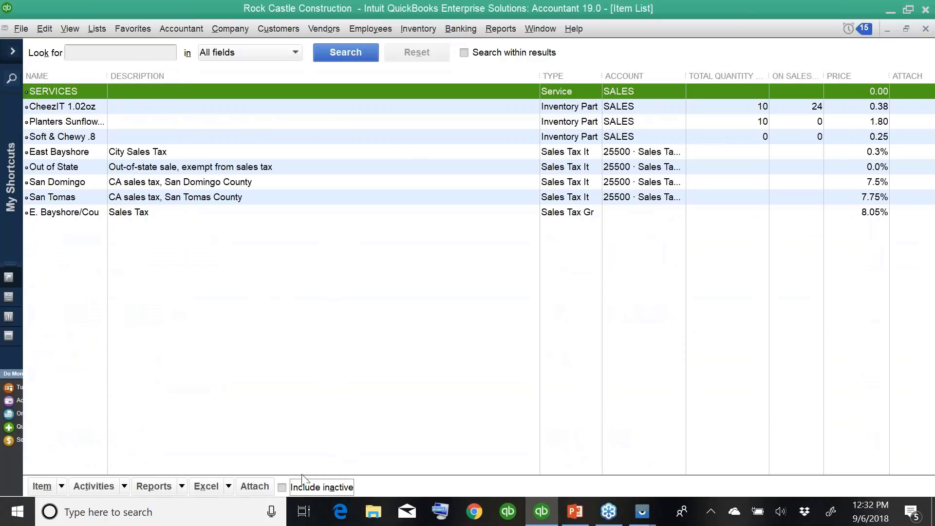
click(283, 487)
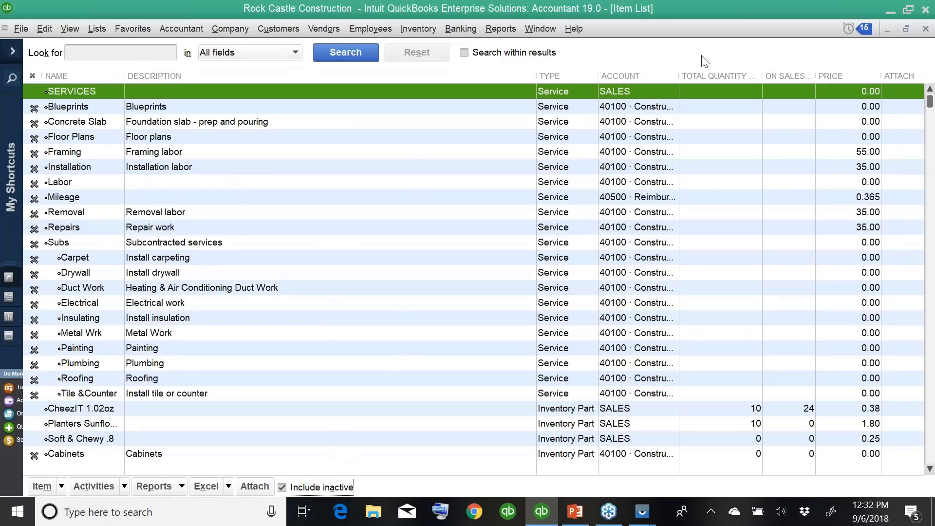
Examine the total quantities of the inventory parts in the Item List, including the inactive Cabinet Pulls item
key(d)
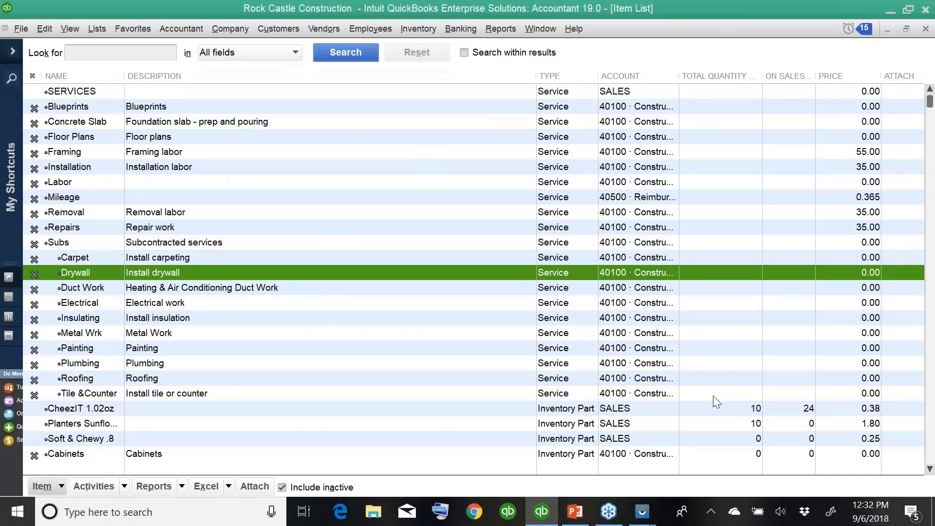
click(579, 411)
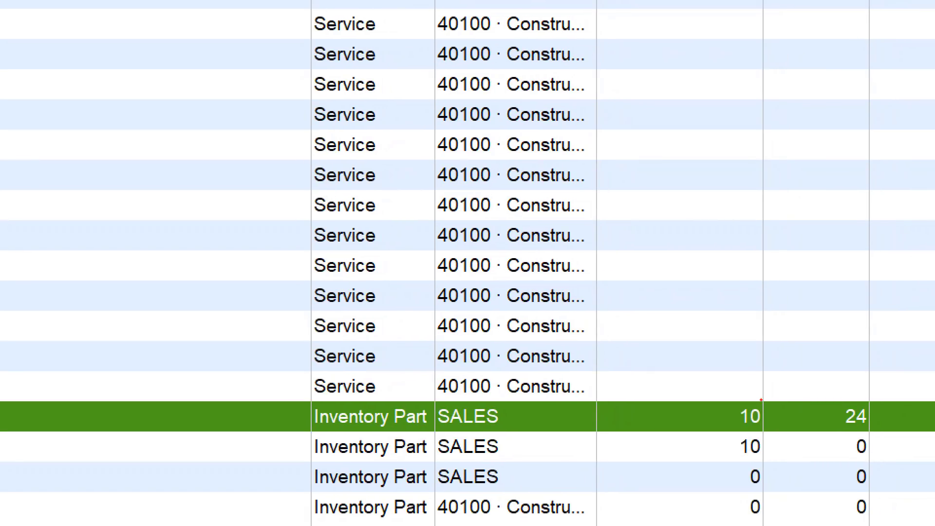
mouse_move(760, 399)
mouse_down()
mouse_move(704, 403)
mouse_move(774, 409)
mouse_move(761, 380)
mouse_up()
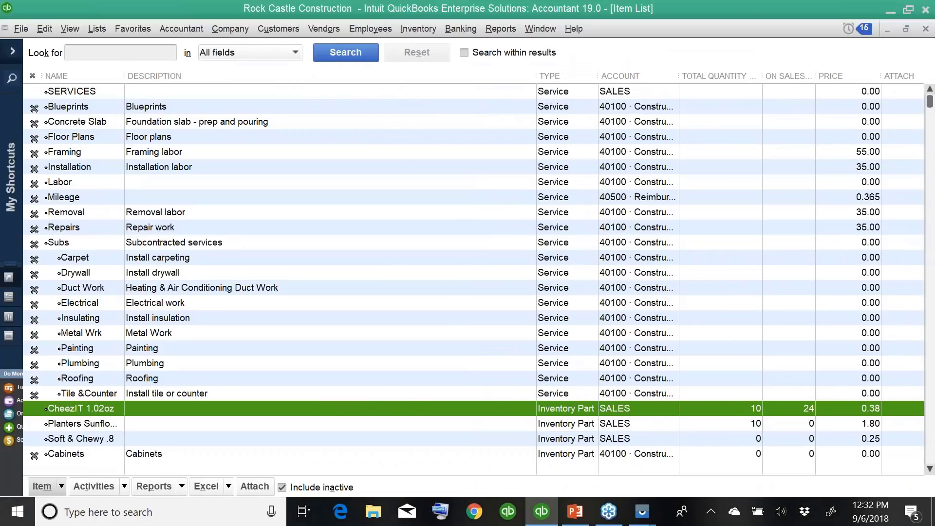
scroll(633, 355, down, 3)
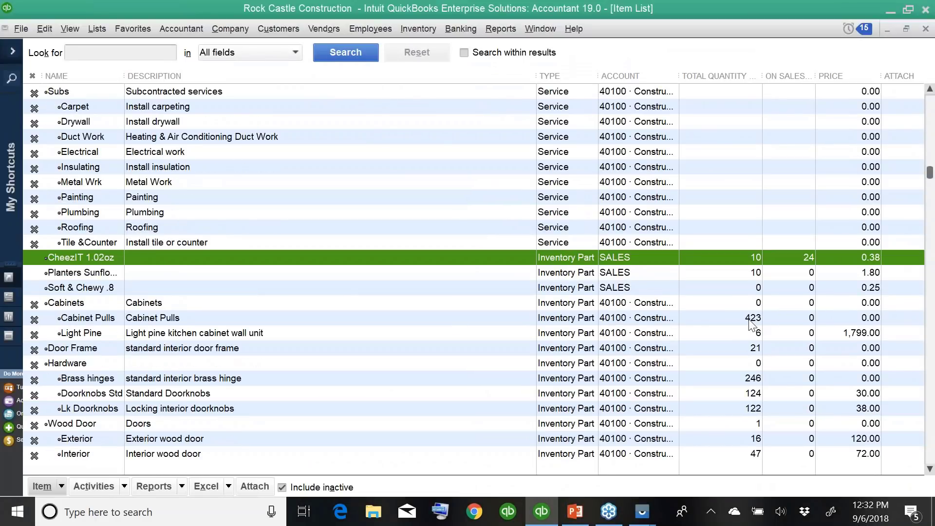
click(754, 315)
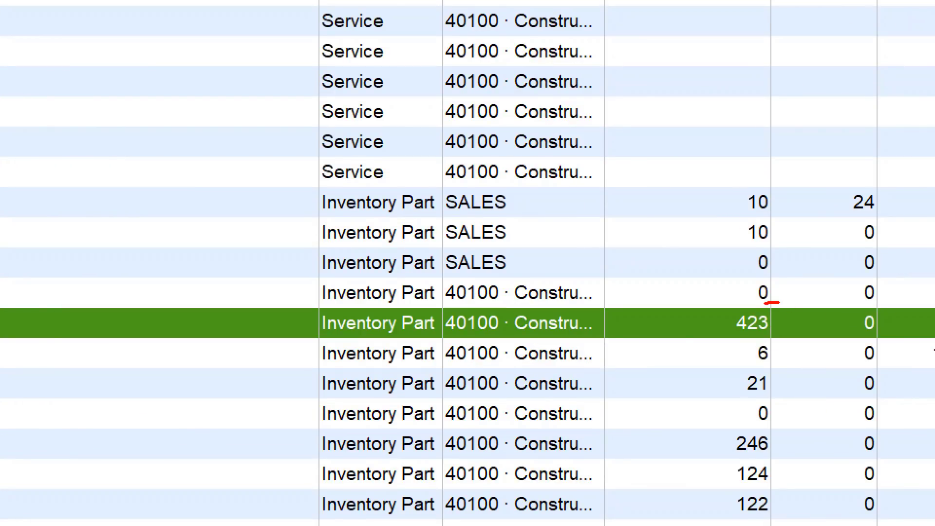
mouse_move(764, 303)
mouse_down()
mouse_move(668, 521)
mouse_move(813, 480)
mouse_move(746, 287)
mouse_up()
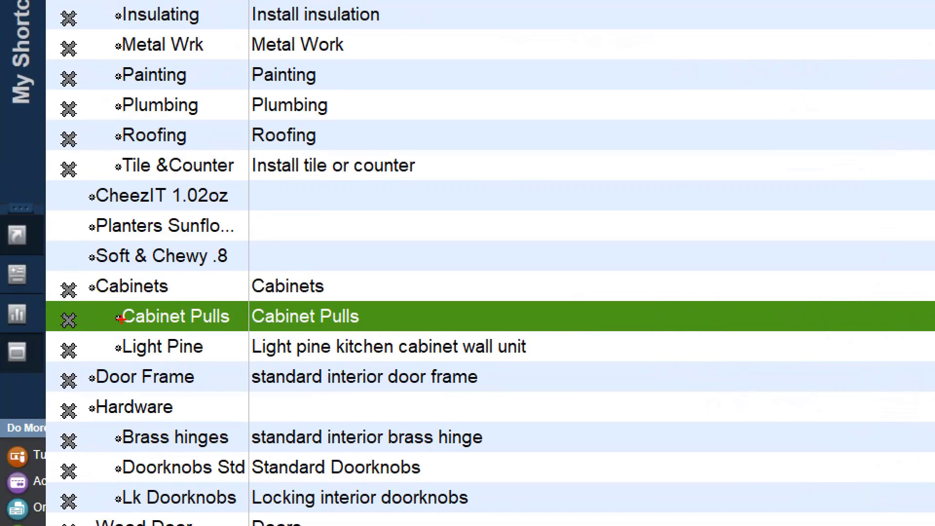
drag(43, 313, 37, 333)
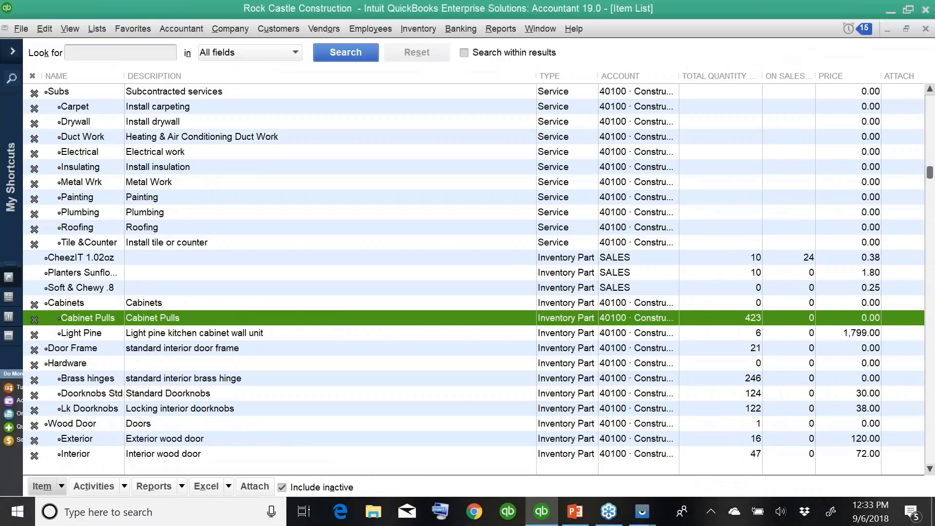
Open the inactive Cabinet Pulls item's record, check its inactive setting, and close it without saving
right_click(36, 325)
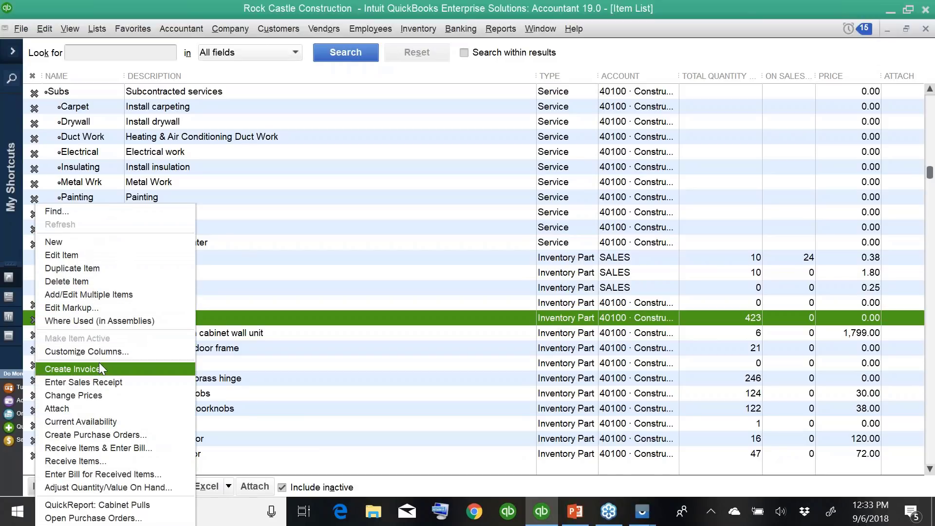
click(223, 315)
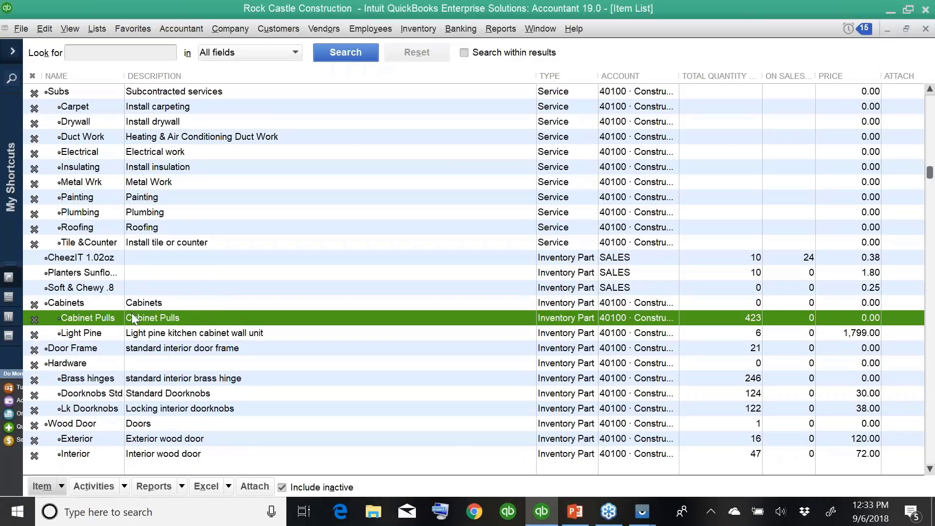
right_click(89, 314)
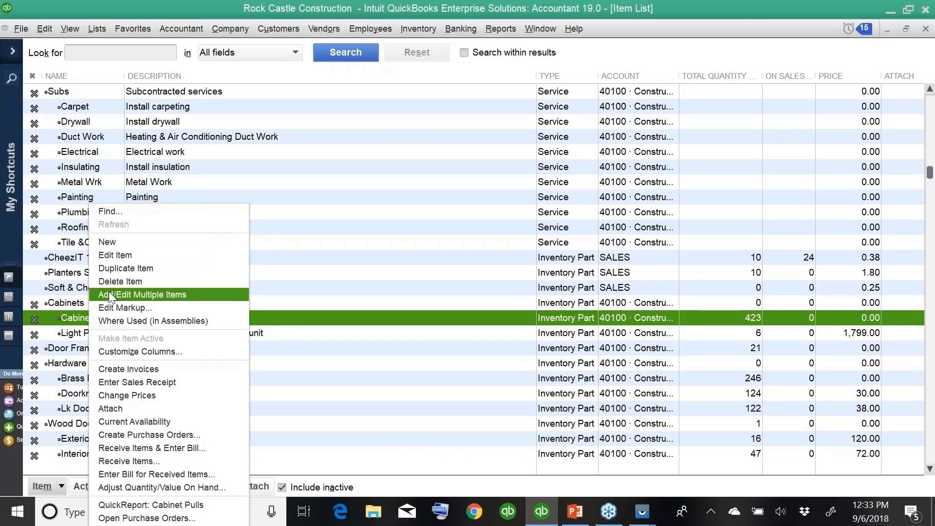
click(110, 255)
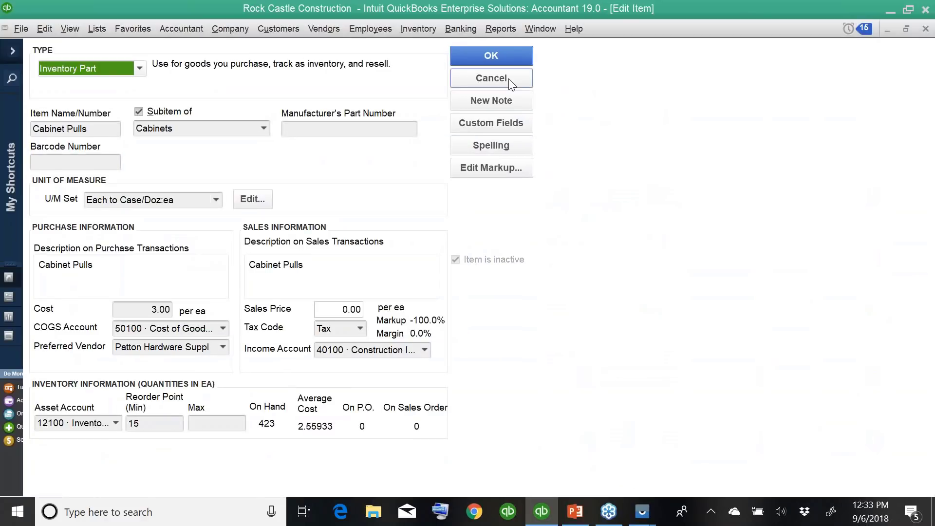
click(503, 80)
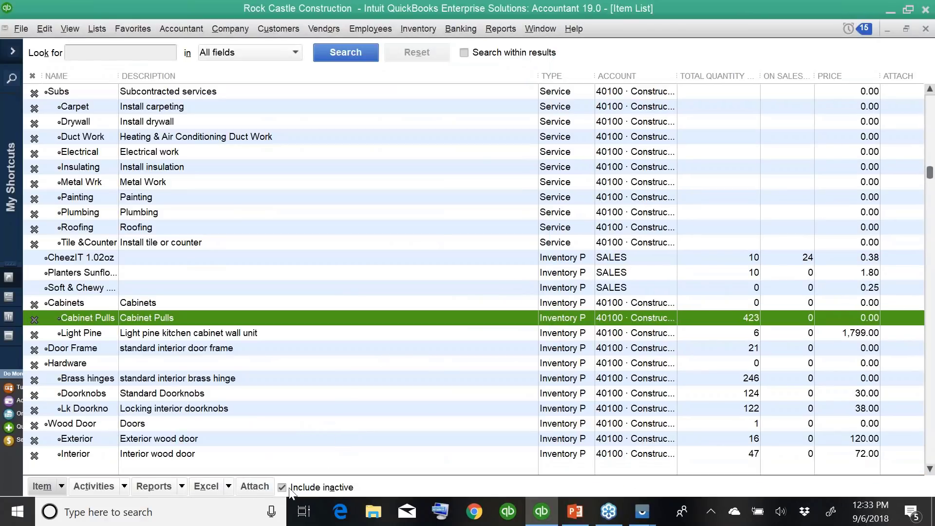
Toggle the display of inactive items off and on, and check whether Wood Door and Brass hinges can be made active
click(283, 487)
click(304, 487)
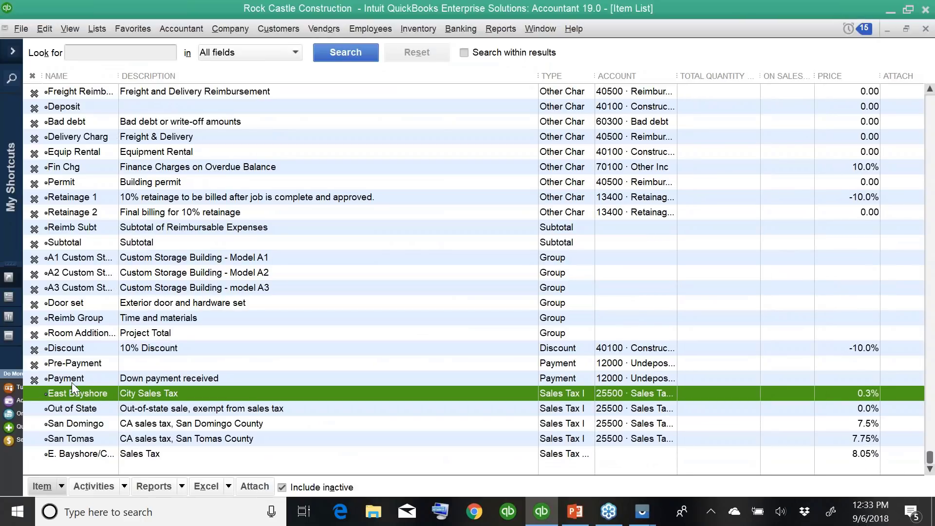
click(158, 245)
scroll(159, 244, up, 15)
right_click(159, 243)
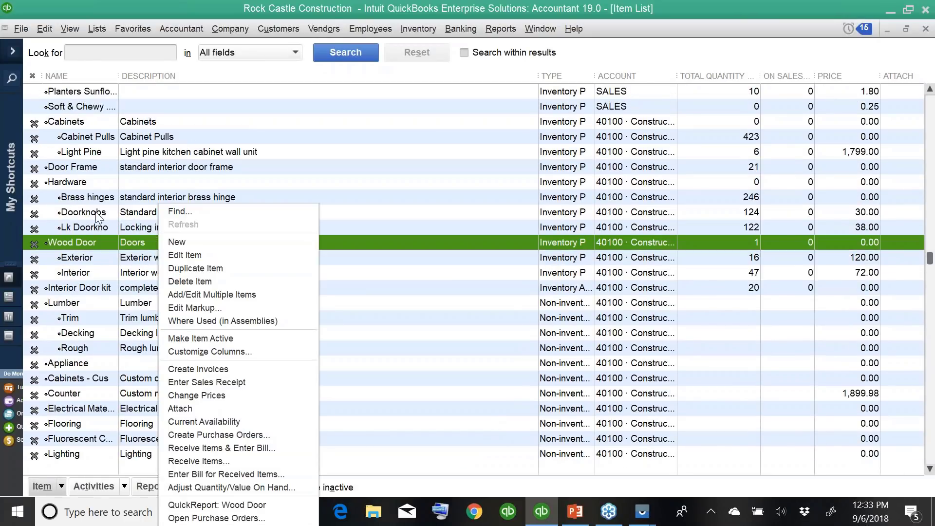
click(81, 192)
right_click(80, 193)
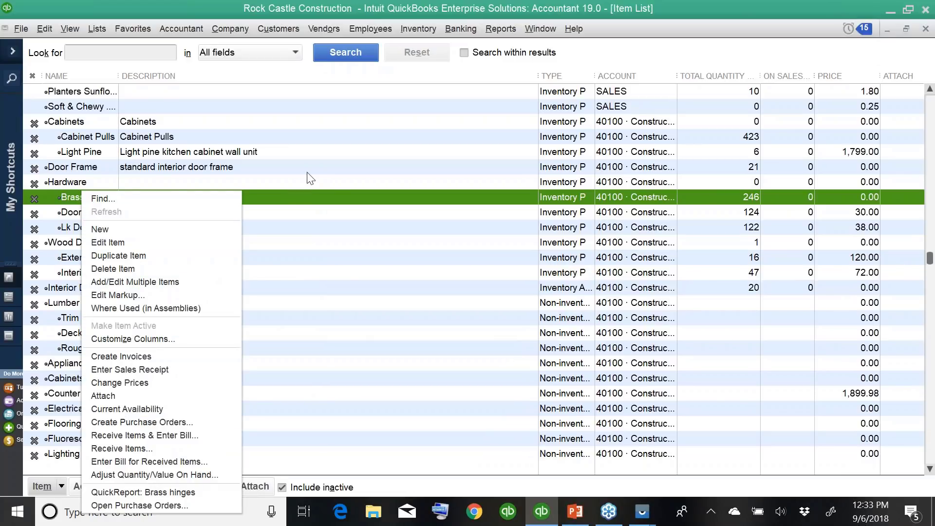
click(286, 207)
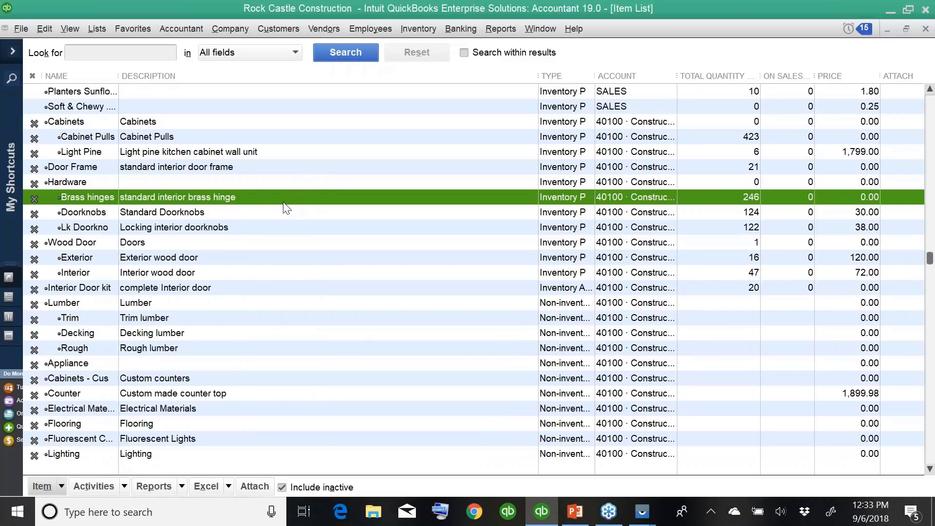
Open the Brass hinges item's record, examine its Item is inactive option, and return to the Item List
click(543, 28)
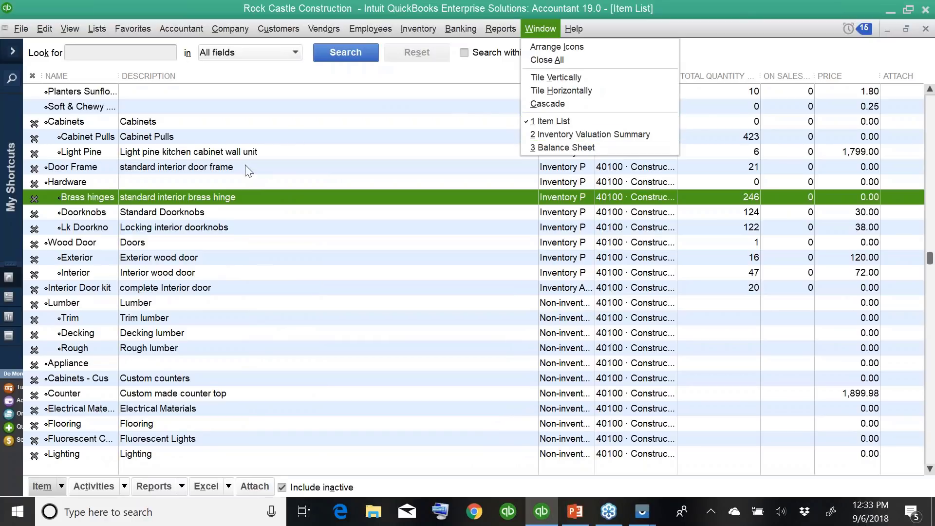
click(35, 204)
double_click(35, 203)
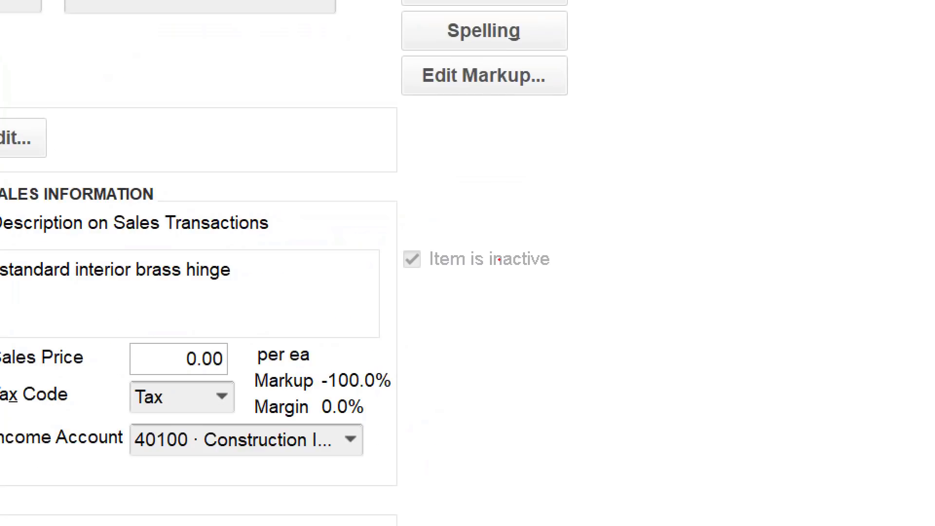
mouse_move(506, 236)
mouse_down()
mouse_move(424, 219)
mouse_move(625, 273)
mouse_move(454, 229)
mouse_up()
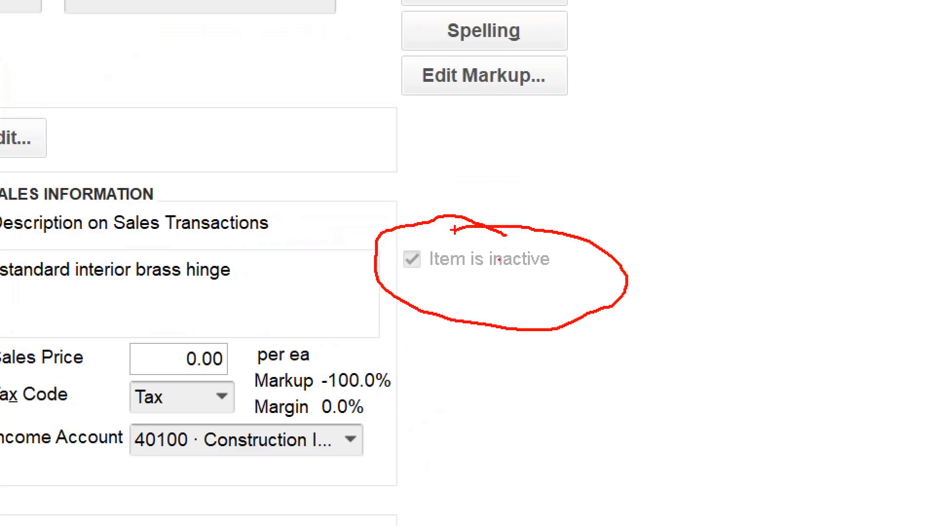
key(Escape)
click(490, 56)
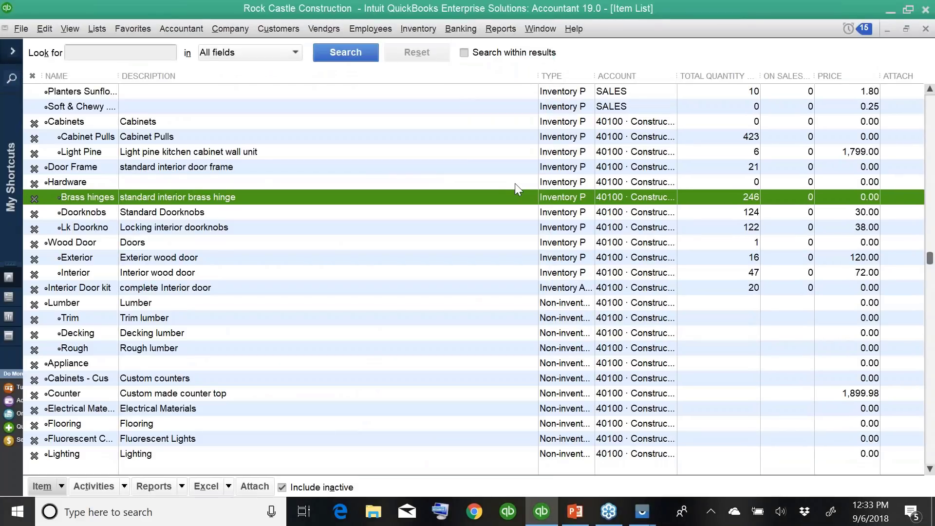
Return to the Inventory Valuation Summary and turn on Show Inactive Inventory Items
key(Escape)
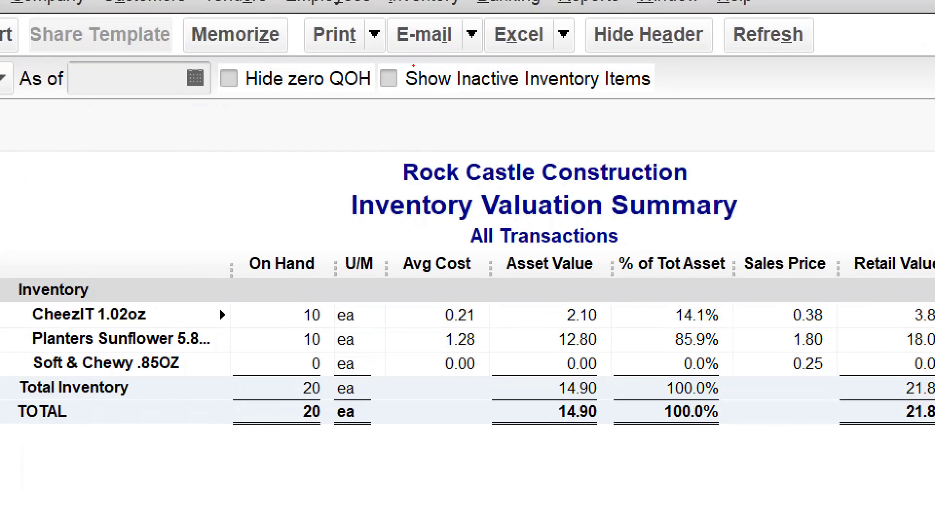
mouse_move(452, 53)
mouse_down()
mouse_move(364, 42)
mouse_move(352, 103)
mouse_move(415, 45)
mouse_up()
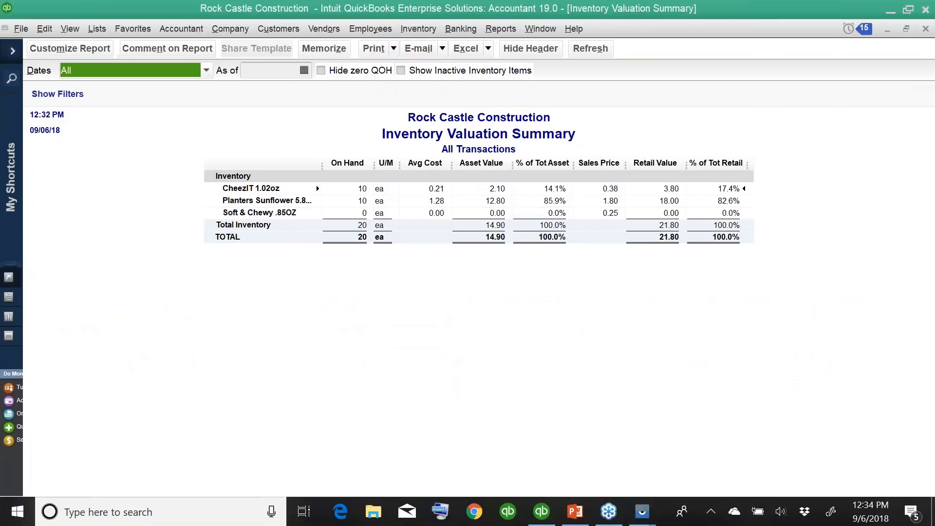
click(388, 78)
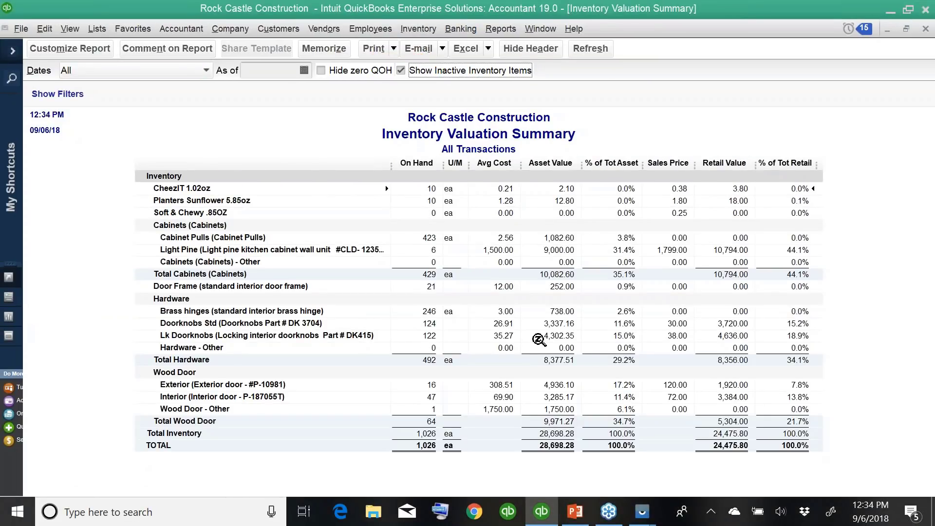
Examine the total asset value in the Inventory Valuation Summary with inactive items included
key(ctrl+1)
click(606, 490)
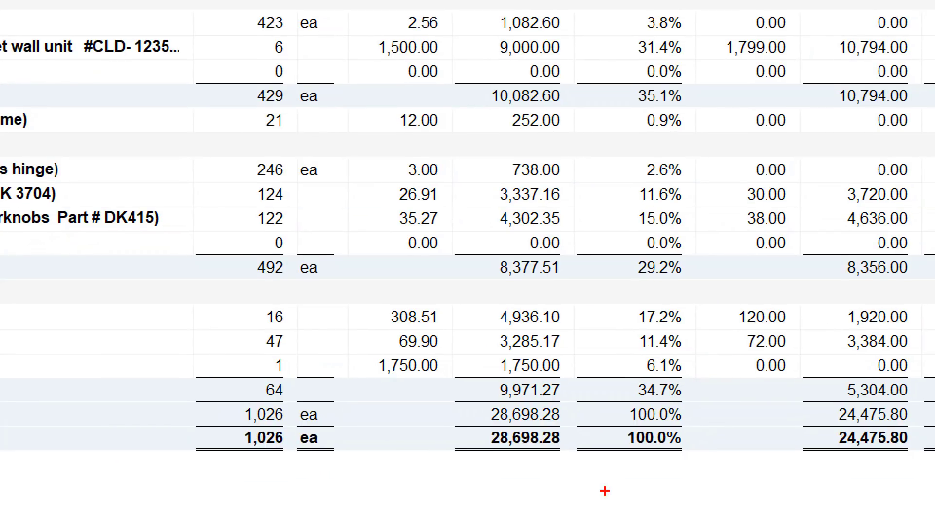
mouse_move(561, 466)
mouse_down()
mouse_move(560, 379)
mouse_move(440, 395)
mouse_move(583, 454)
mouse_up()
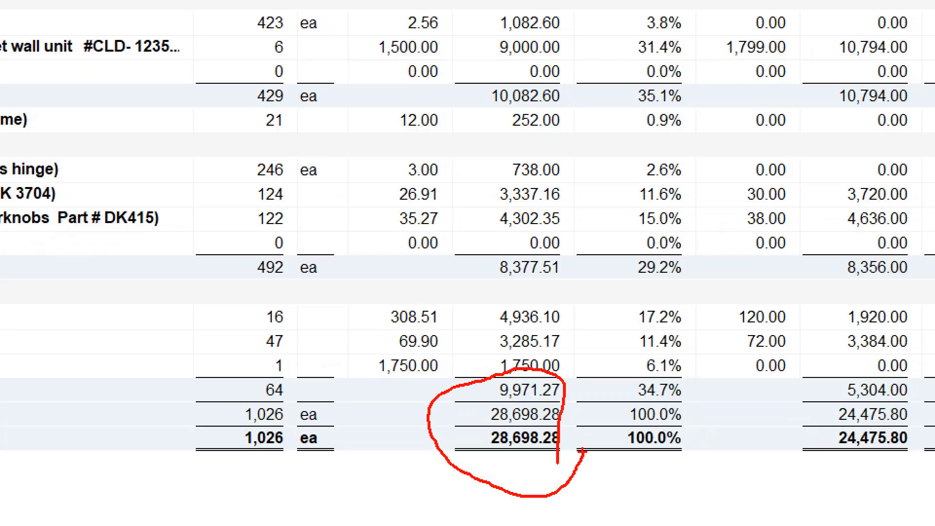
key(Escape)
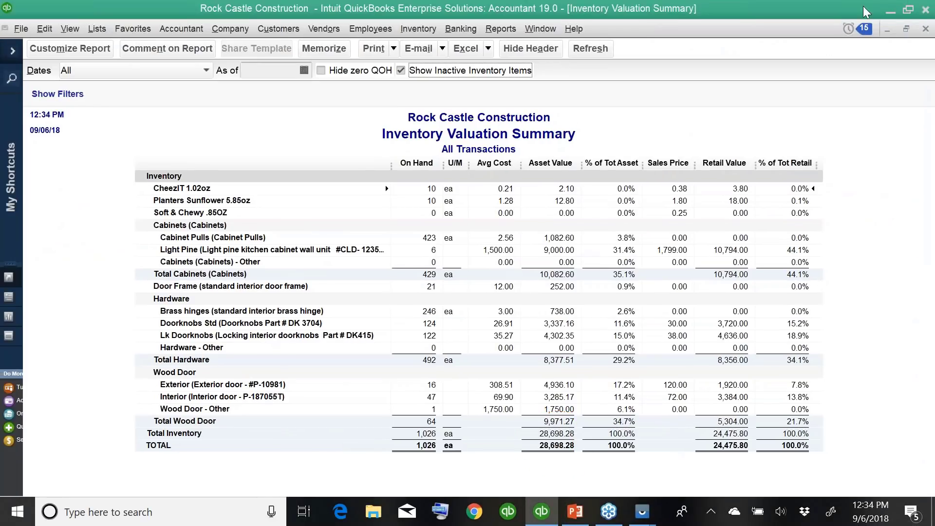
Restore the report windows and arrange the Inventory Valuation Summary beside the Balance Sheet, enlarging the valuation report's height
click(906, 28)
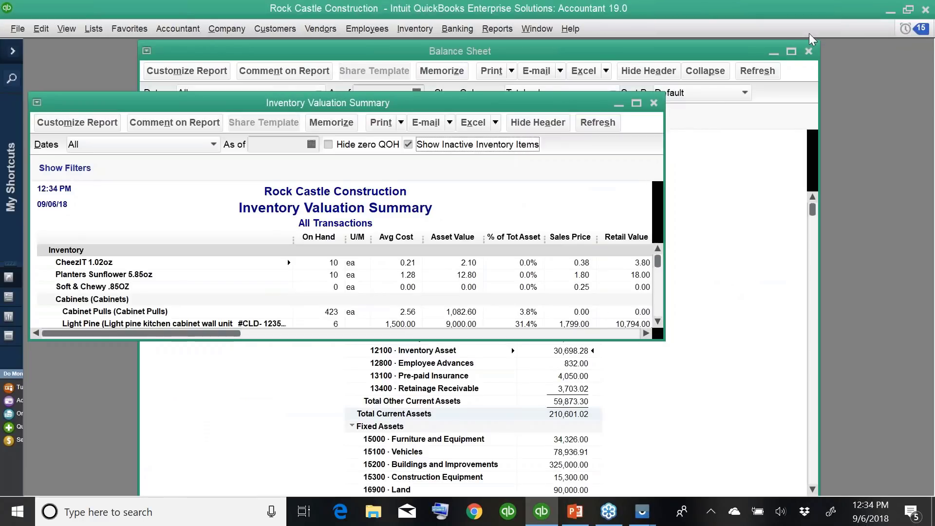
click(555, 95)
drag(445, 51, 577, 45)
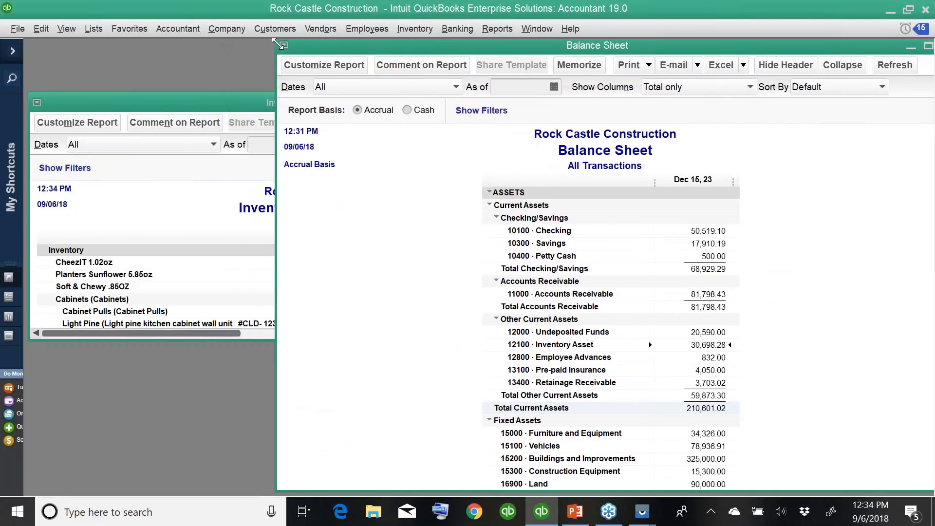
drag(278, 45, 454, 45)
click(346, 106)
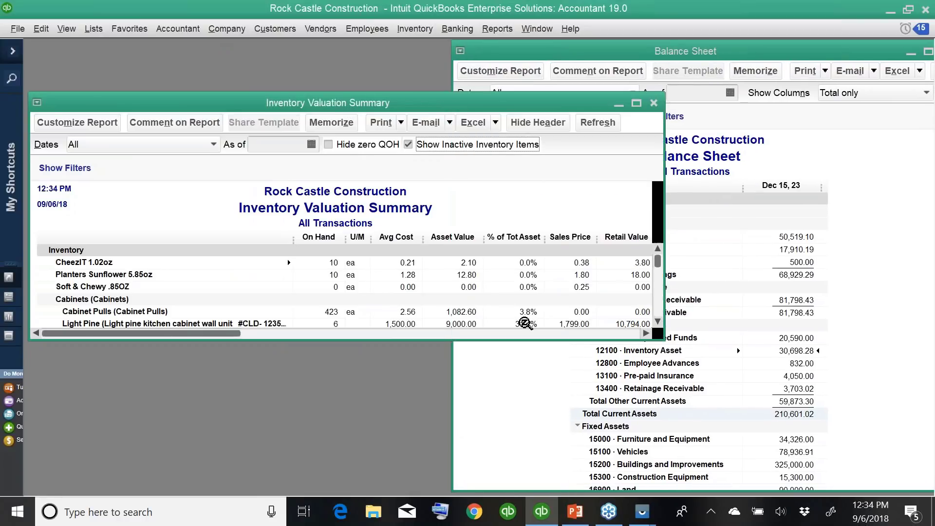
drag(520, 340, 520, 493)
drag(411, 104, 419, 66)
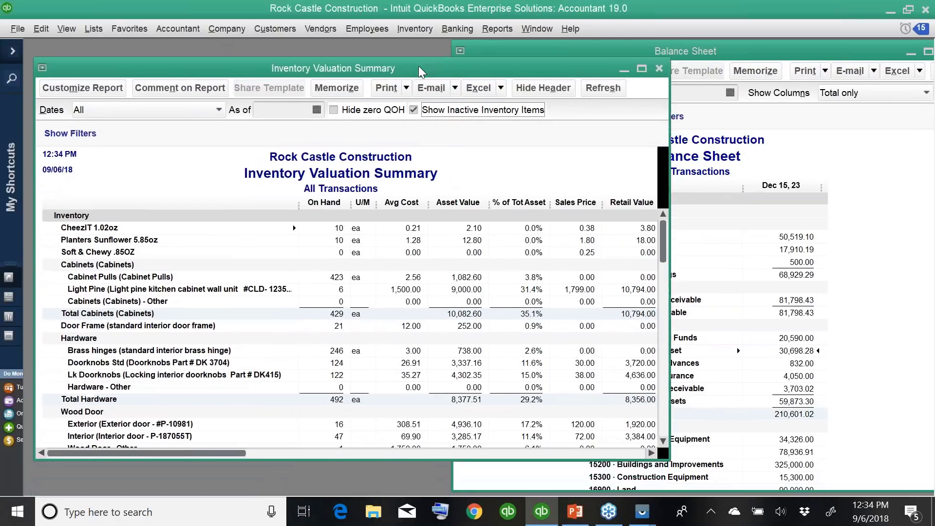
Compare the valuation report's total asset value with the Balance Sheet's Inventory Asset balance, and recheck the Show Inactive Inventory Items option
scroll(575, 396, down, 2)
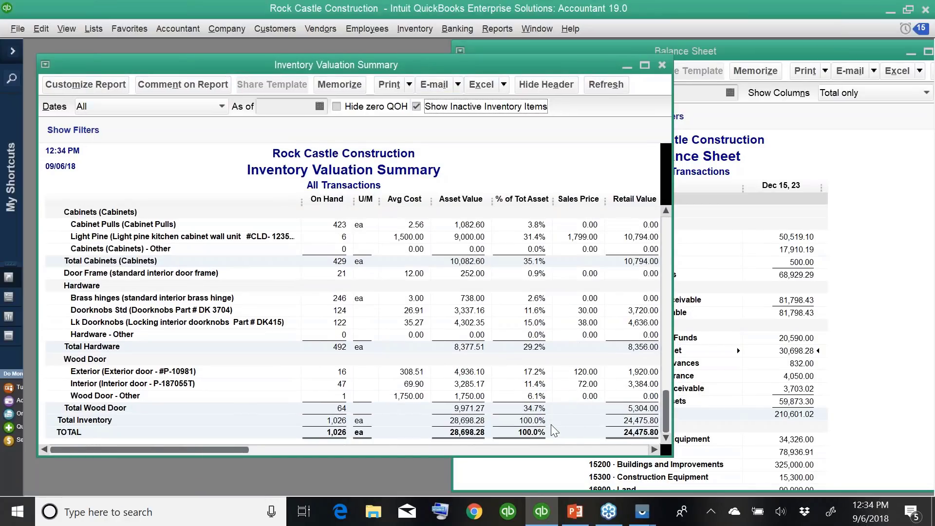
click(469, 420)
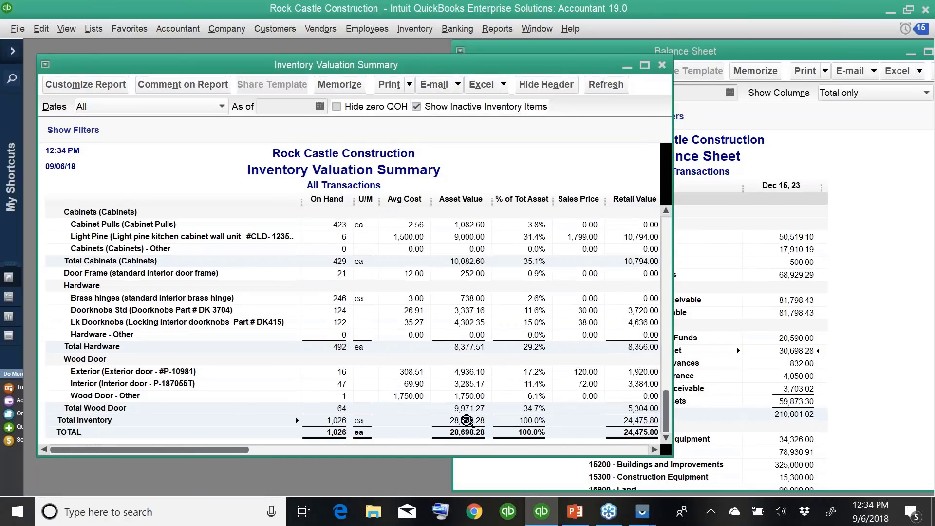
click(799, 353)
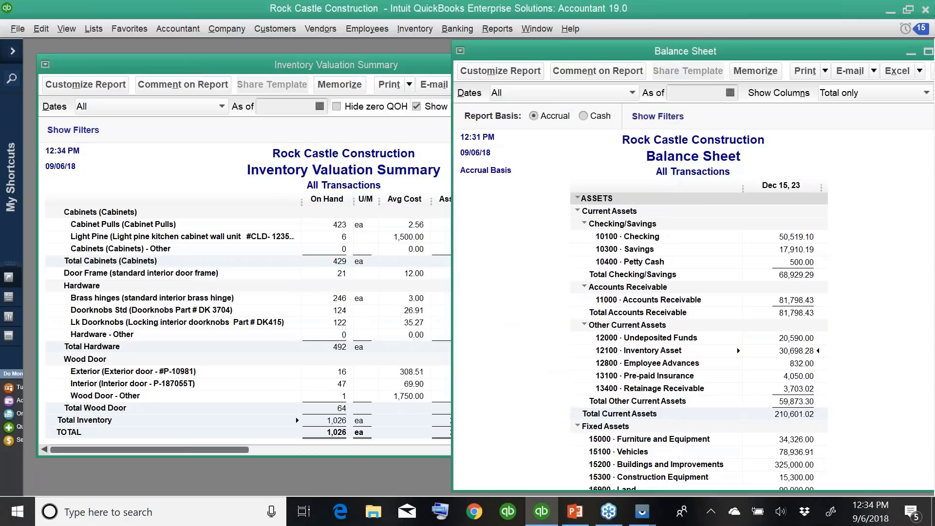
click(440, 428)
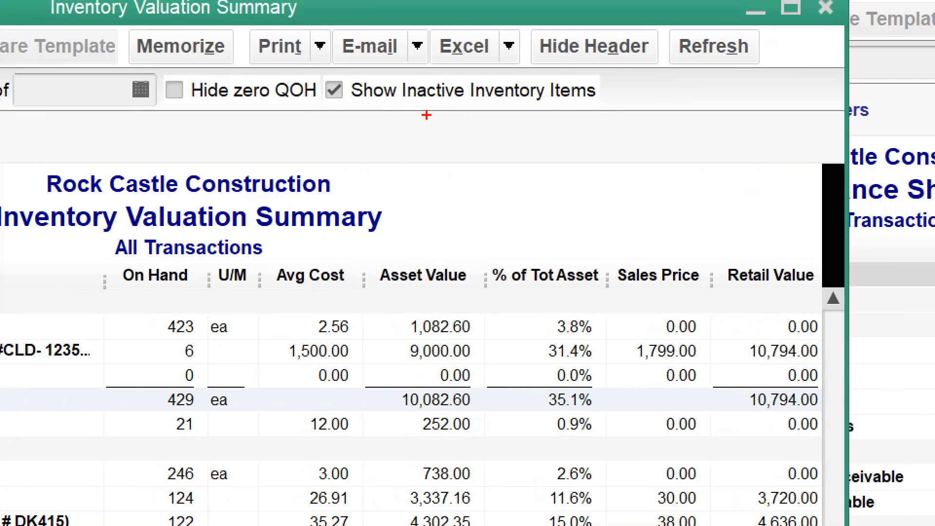
mouse_move(398, 104)
mouse_down()
mouse_move(491, 101)
mouse_move(404, 54)
mouse_move(387, 120)
mouse_up()
key(Escape)
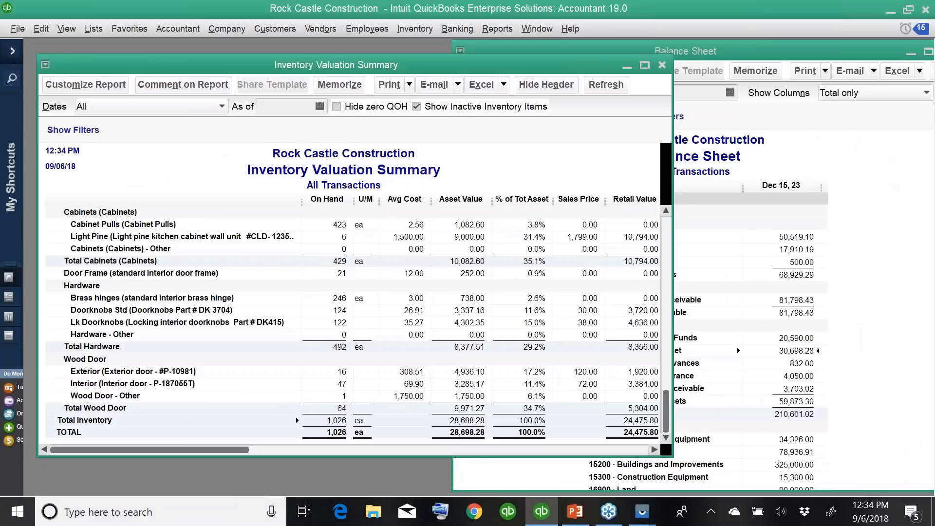
Open the Item List maximized, find the inventory items, and widen the Type column to show the full type names
click(102, 34)
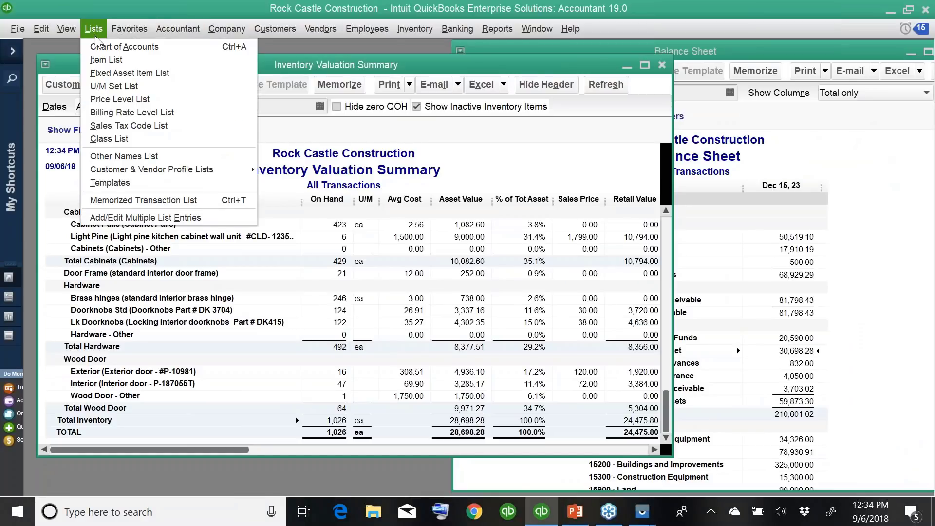
click(110, 63)
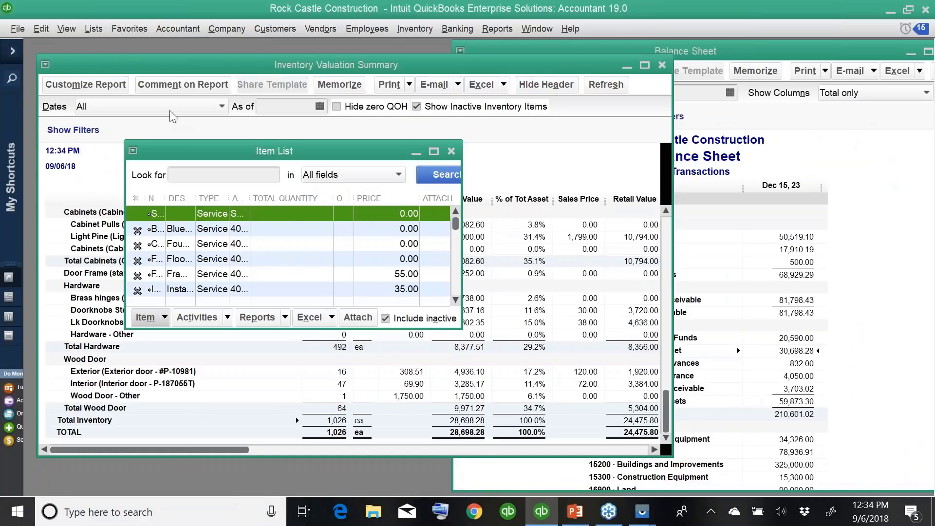
click(429, 153)
scroll(686, 305, down, 7)
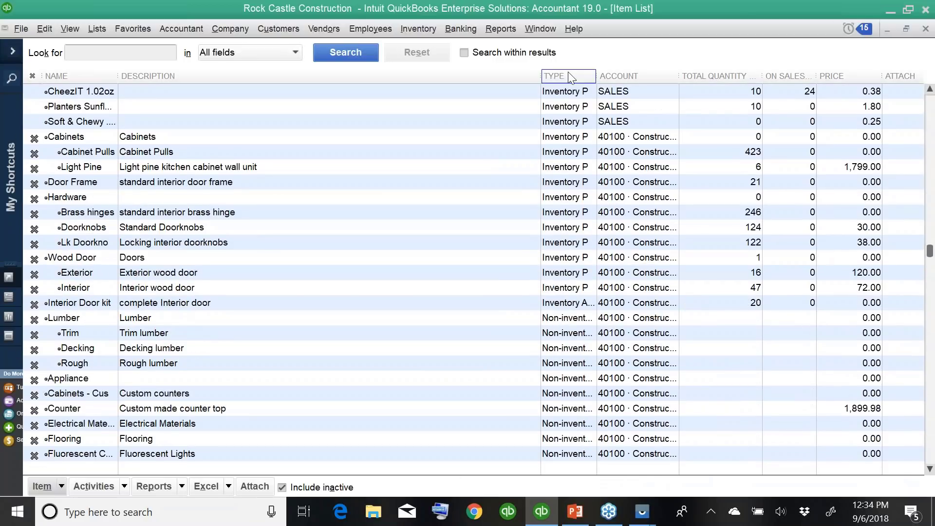
drag(596, 76, 649, 79)
scroll(588, 214, down, 2)
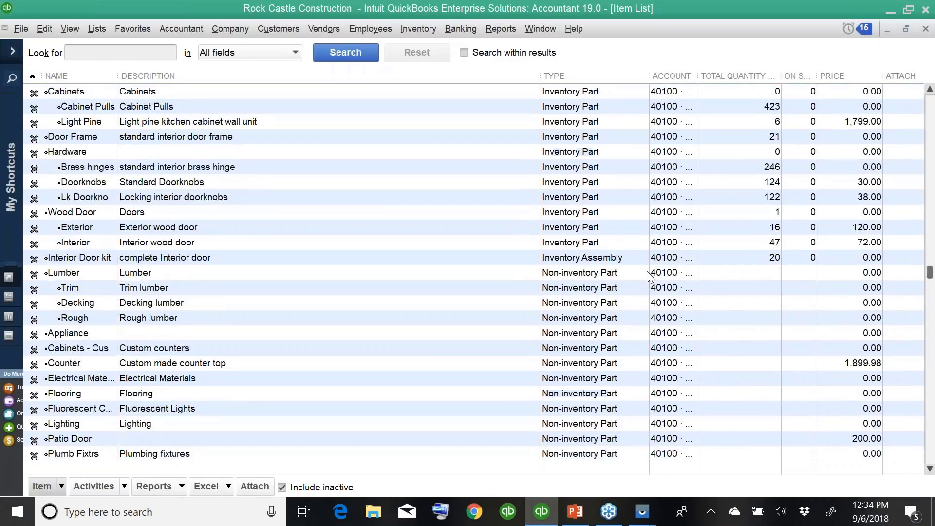
Run a QuickReport on the Interior Door kit assembly, close it, and open the item's record
click(587, 214)
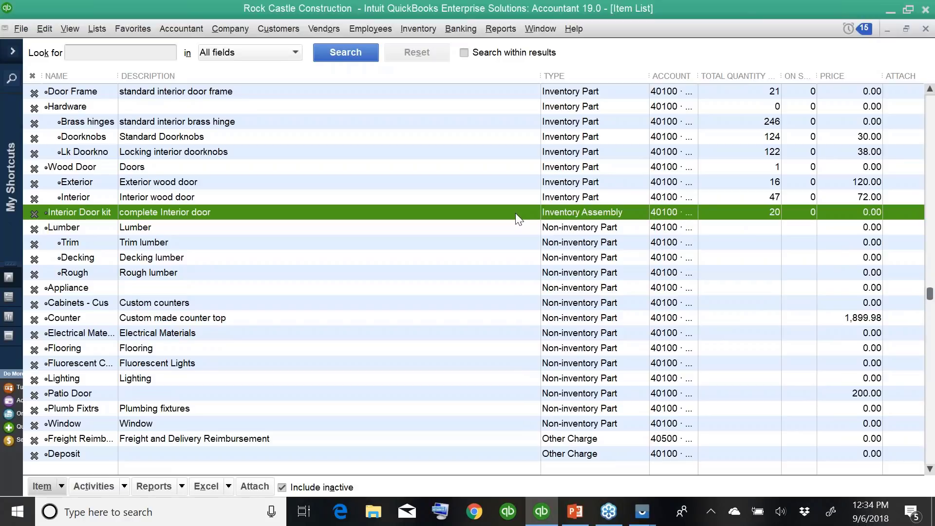
key(ctrl+q)
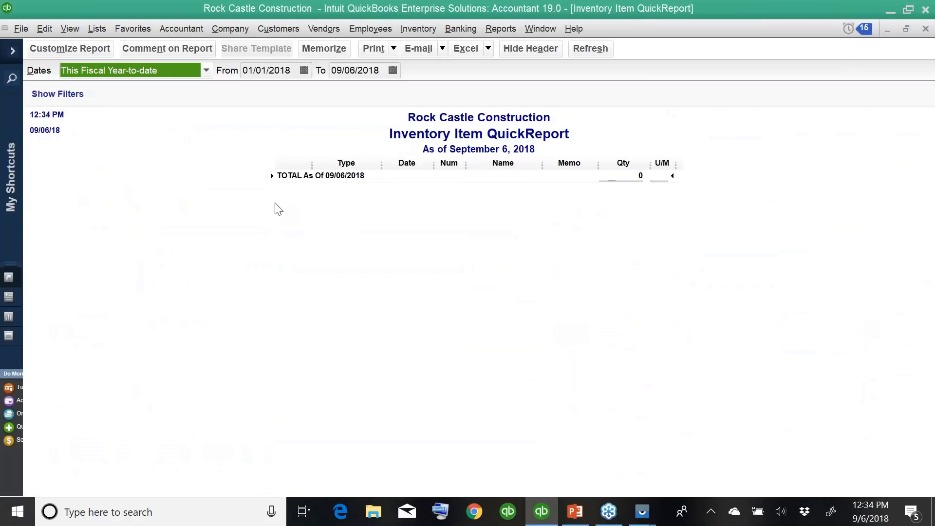
key(Escape)
double_click(241, 205)
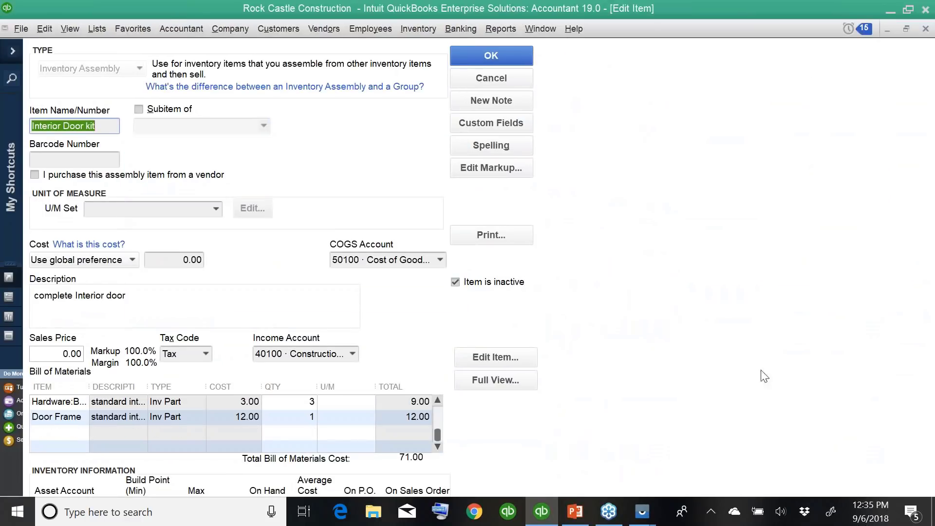
Reactivate the Interior Door kit assembly, save it without updating its sales price, and widen the Item List's Type column
click(456, 283)
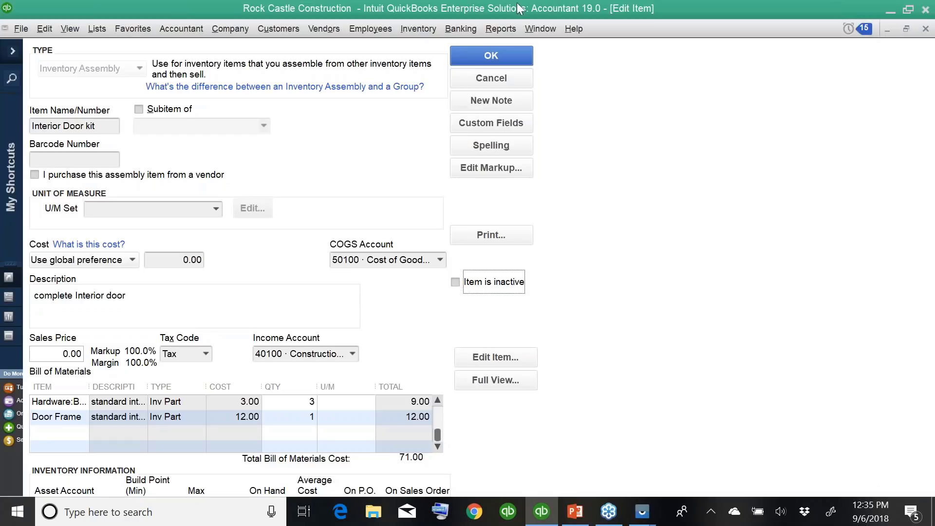
click(486, 54)
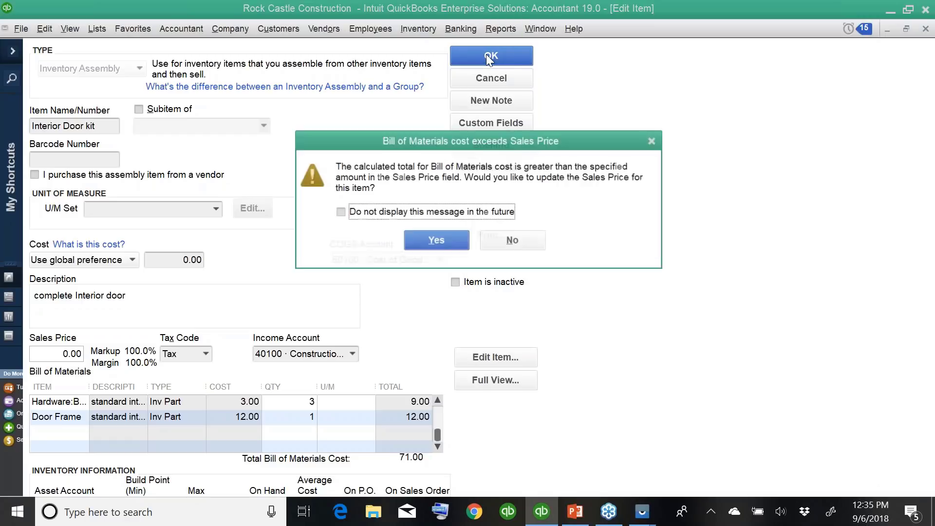
click(445, 240)
key(Escape)
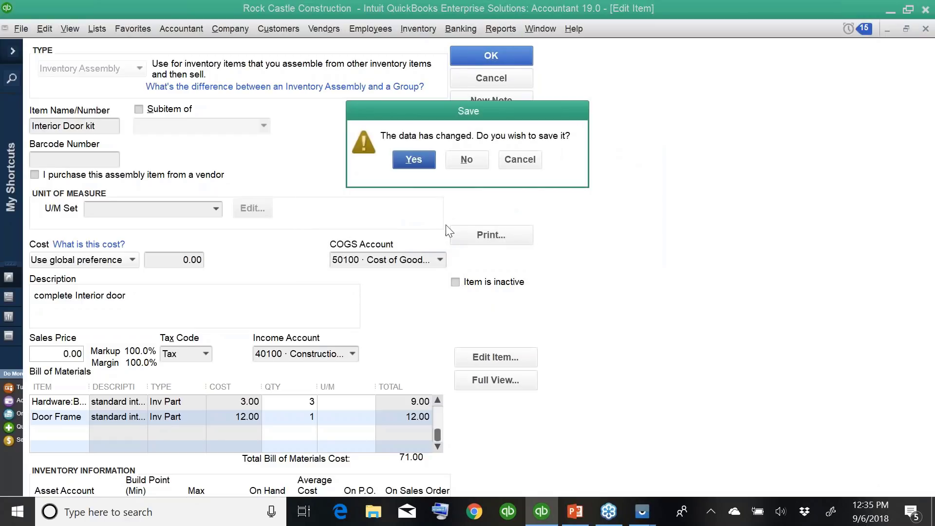
click(430, 154)
click(446, 234)
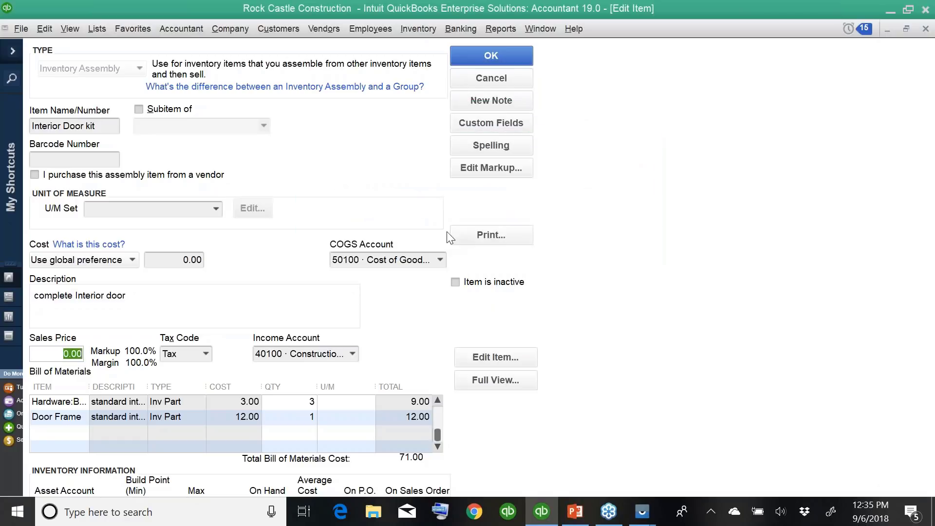
click(491, 56)
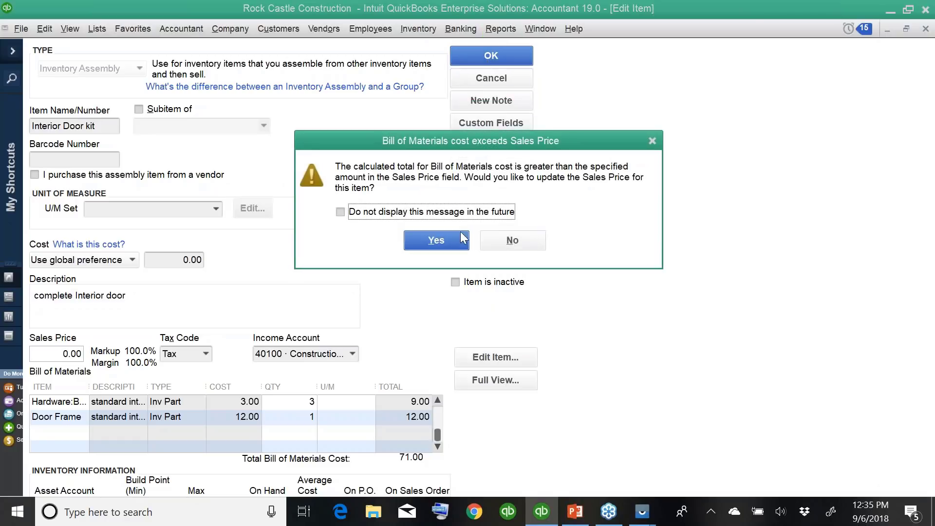
click(502, 238)
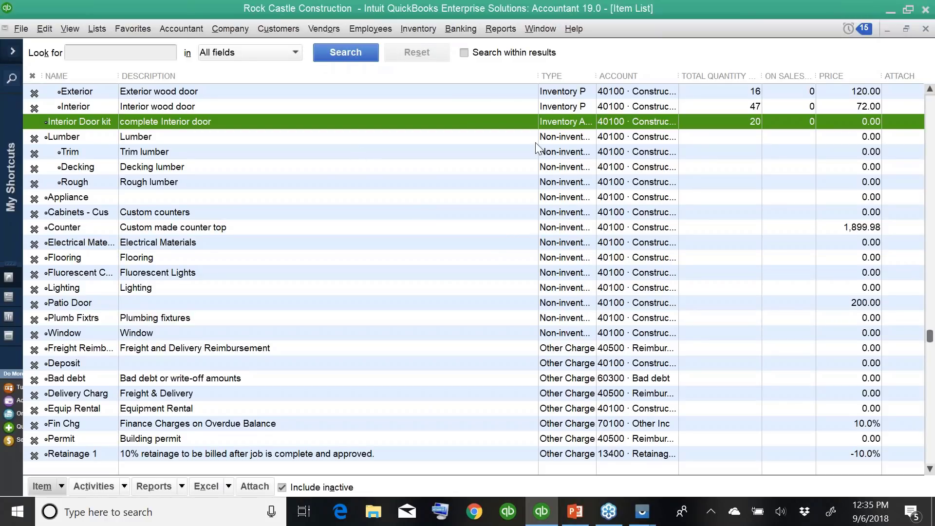
drag(596, 76, 661, 76)
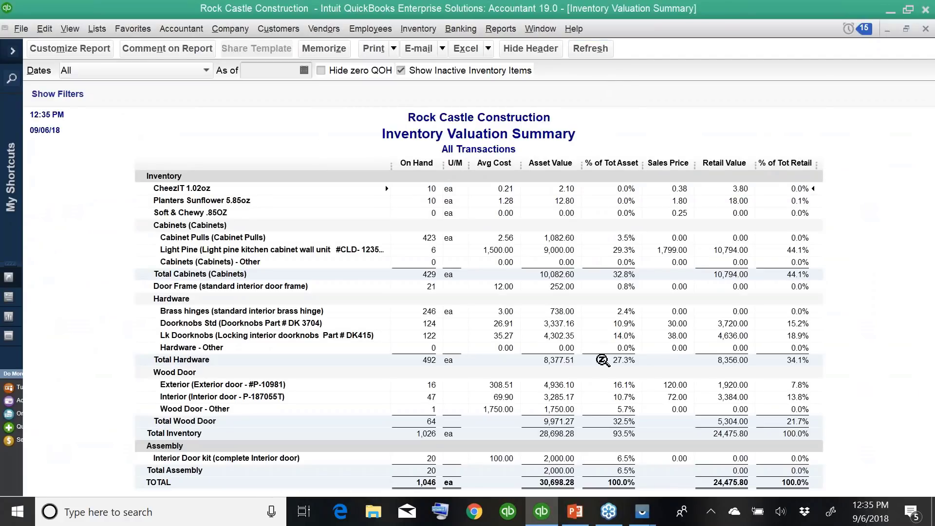
Examine the Interior Door kit row and the Show Inactive Inventory Items option in the Inventory Valuation Summary, checking the matching PowerPoint slide
click(565, 460)
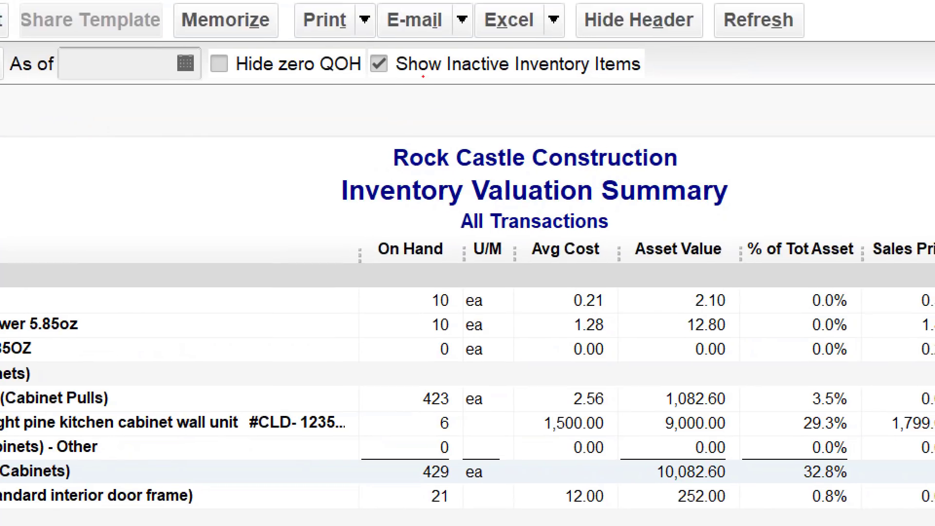
mouse_move(417, 66)
mouse_down()
mouse_move(397, 50)
mouse_move(409, 101)
mouse_move(392, 45)
mouse_up()
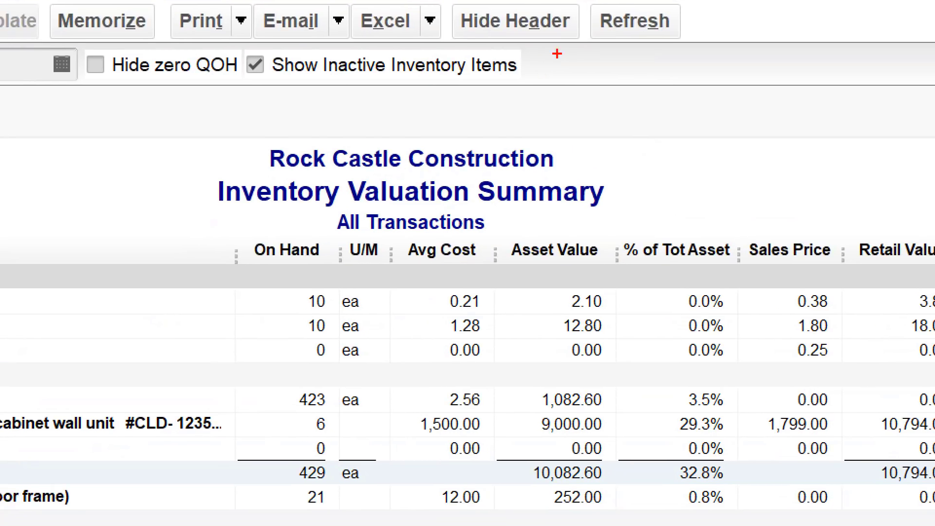
mouse_move(555, 39)
mouse_down()
mouse_move(587, 63)
mouse_move(545, 43)
mouse_up()
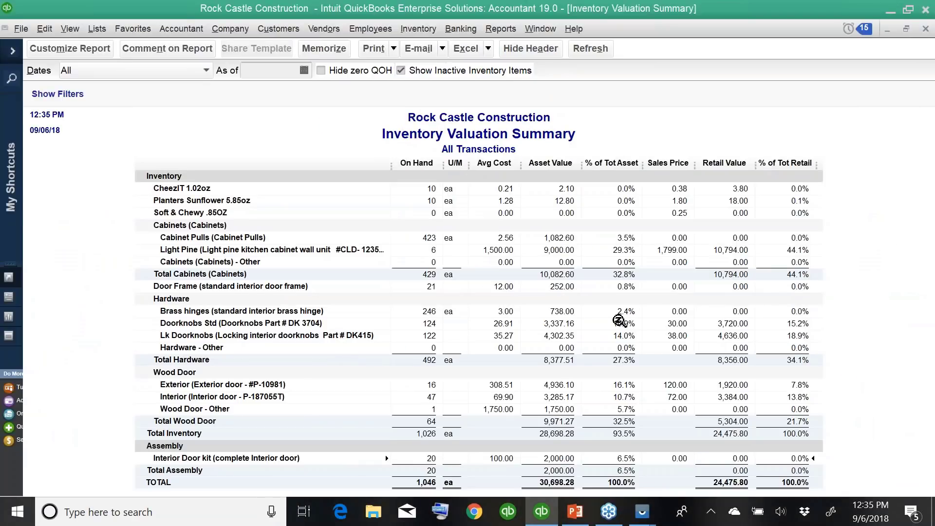
click(579, 520)
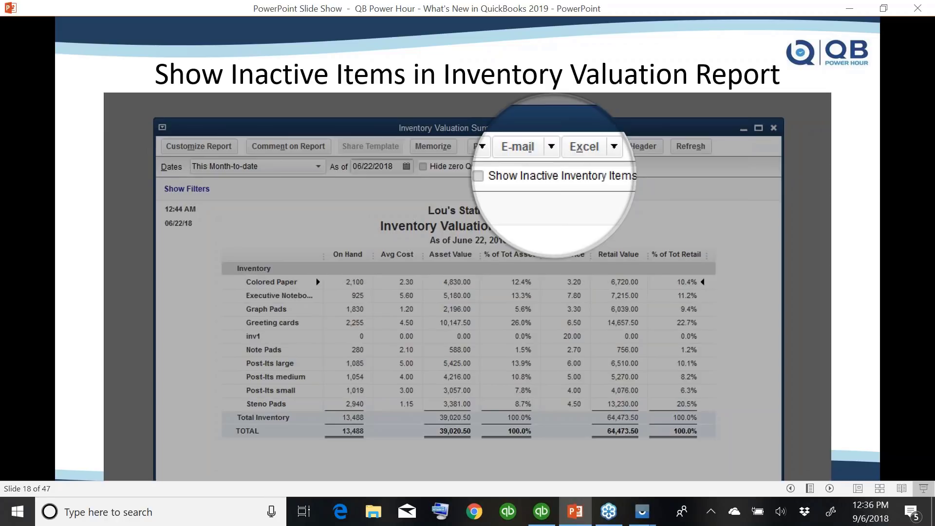
click(541, 511)
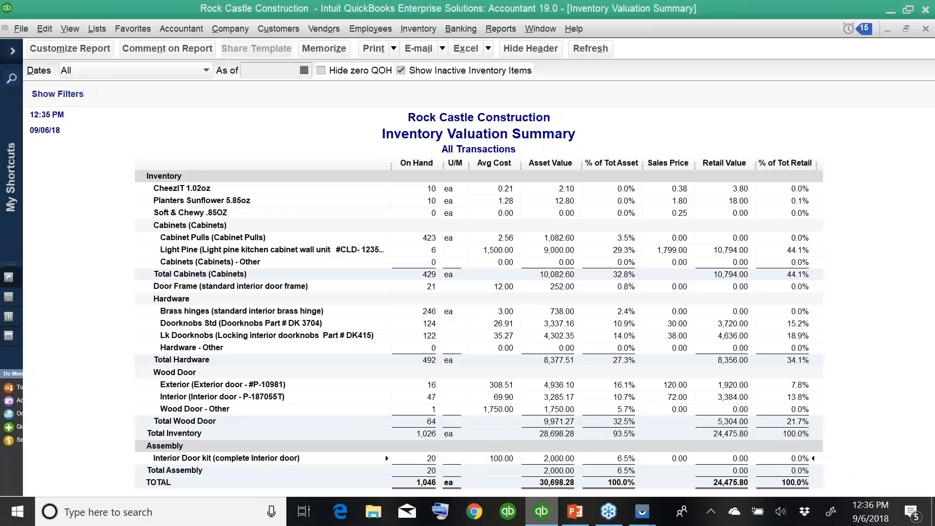
Make CheezIT 1.02oz inactive from the Item List, accepting its nonzero quantity on hand, and switch to the PowerPoint slide show
click(95, 29)
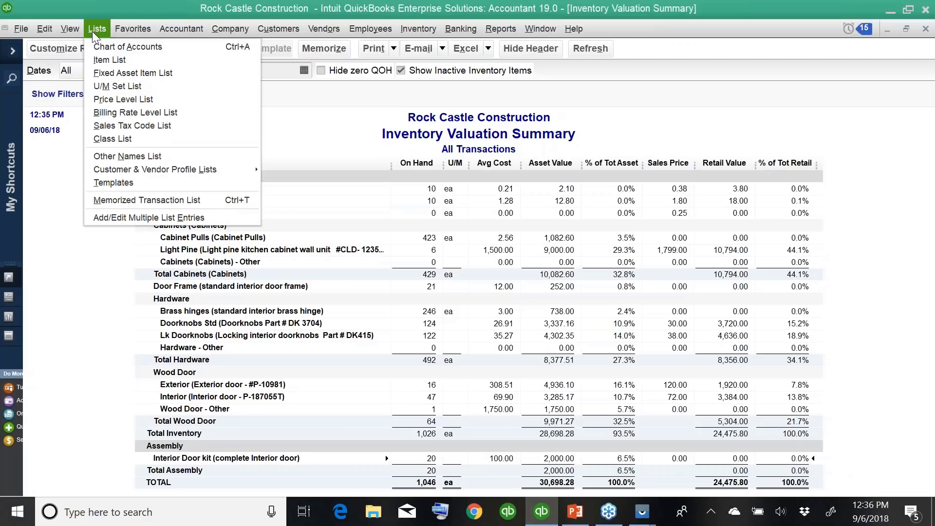
click(106, 59)
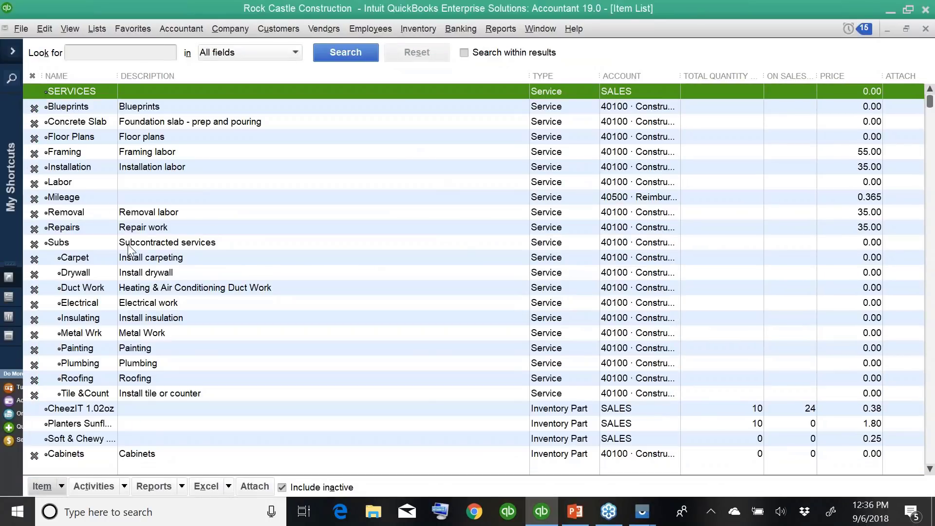
click(129, 244)
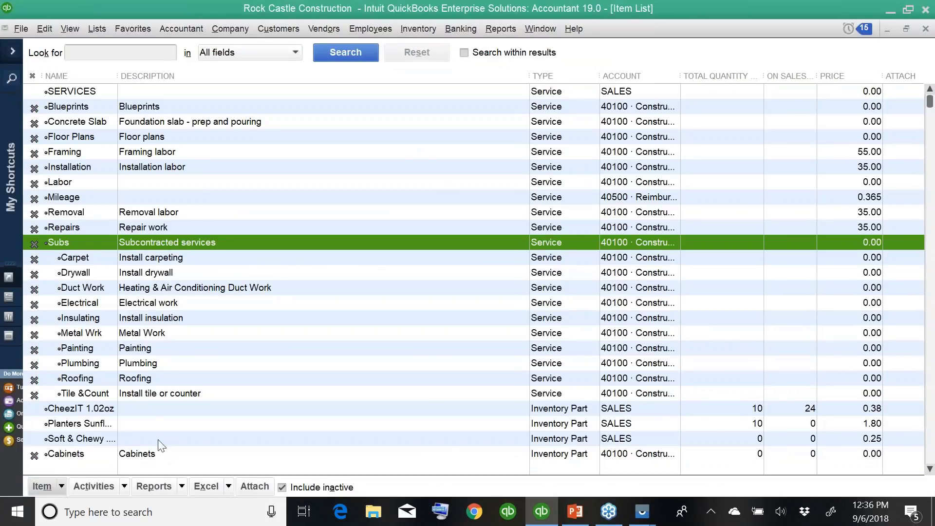
click(82, 409)
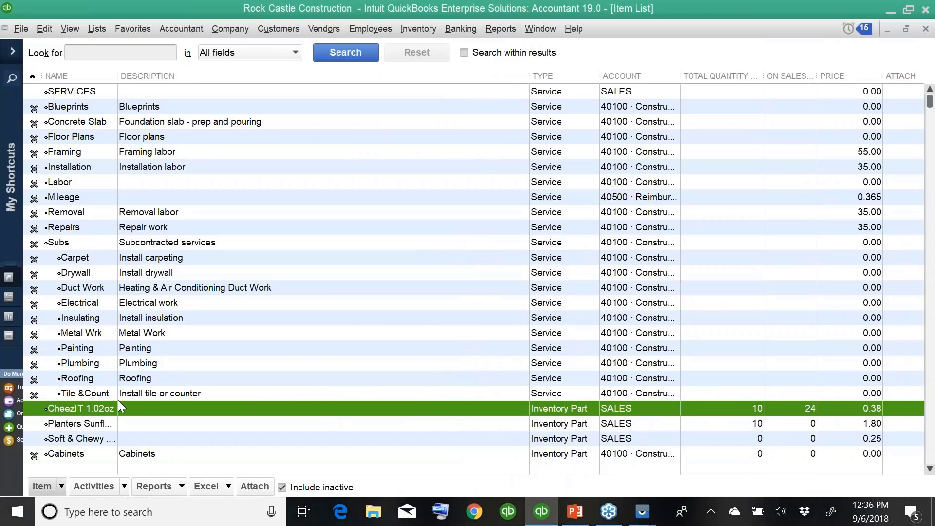
right_click(90, 409)
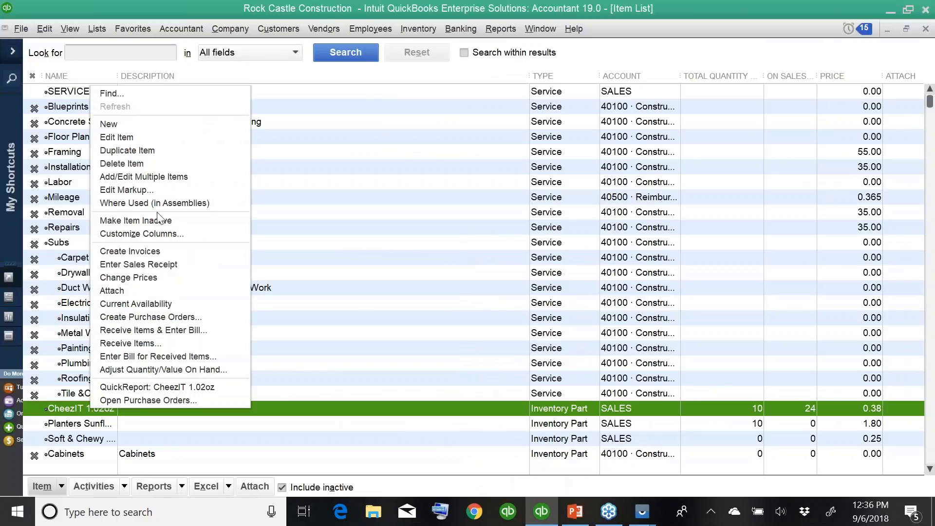
click(148, 221)
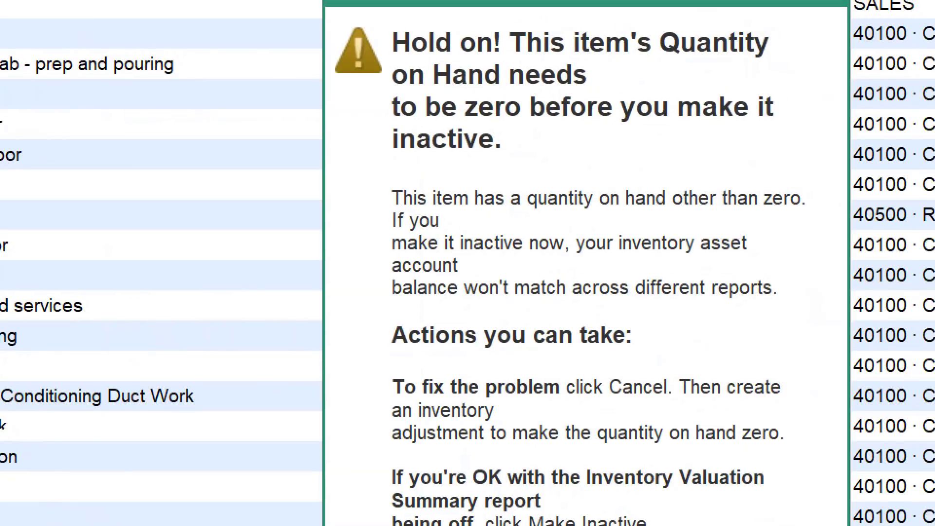
mouse_move(482, 180)
mouse_down()
mouse_move(458, 182)
mouse_move(726, 4)
mouse_move(327, 53)
mouse_move(441, 234)
mouse_move(505, 188)
mouse_up()
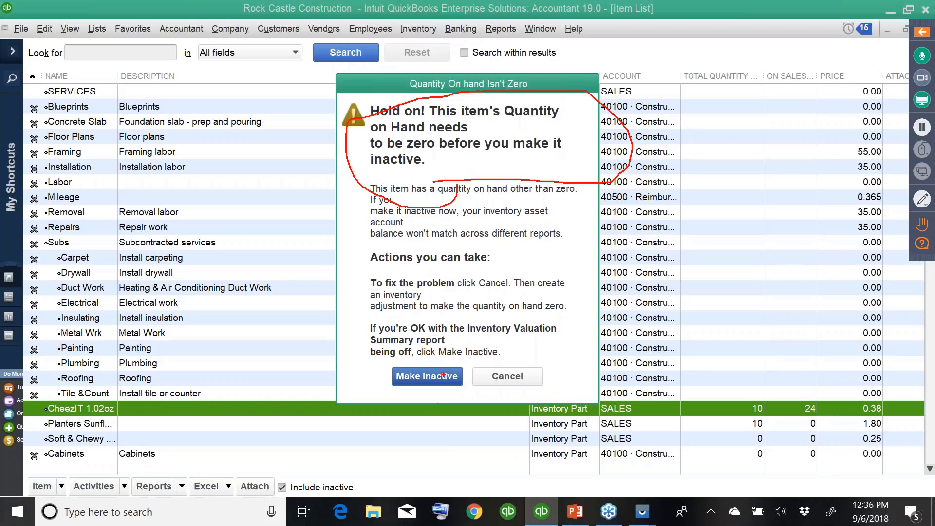
key(Escape)
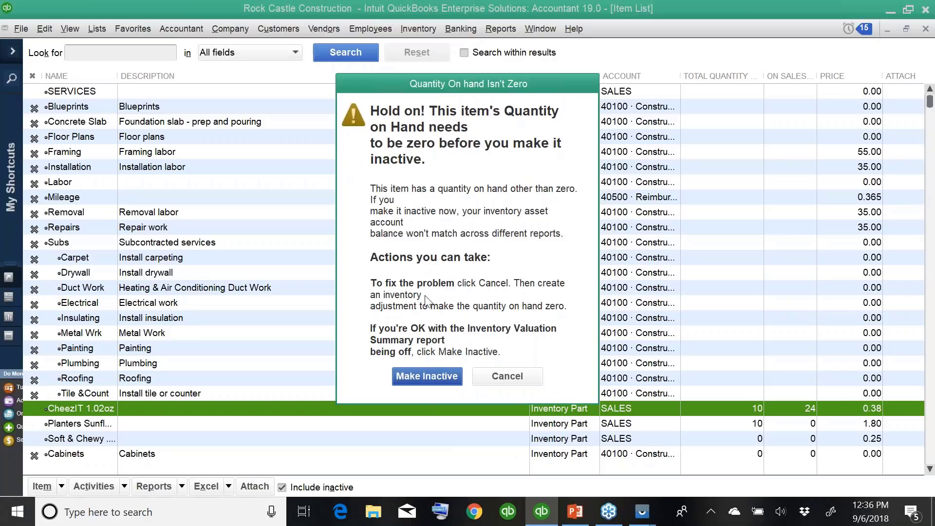
click(427, 376)
click(579, 514)
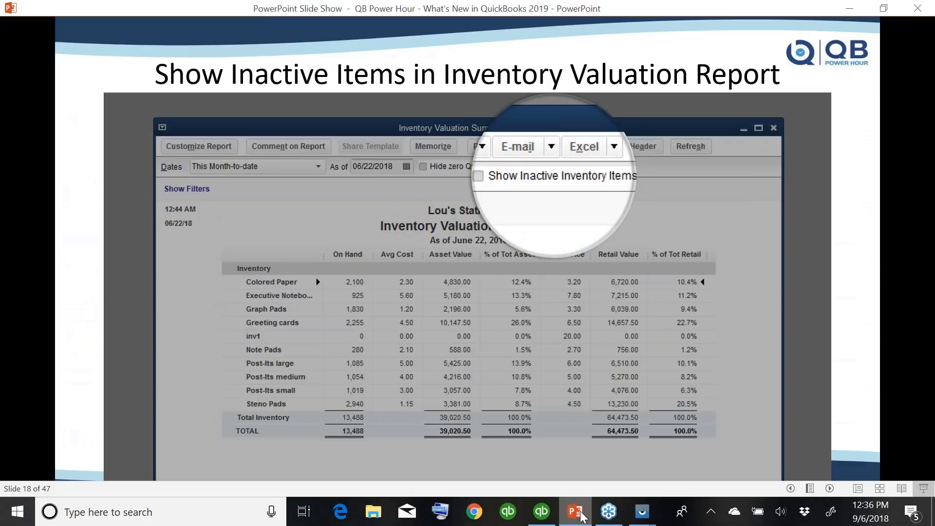
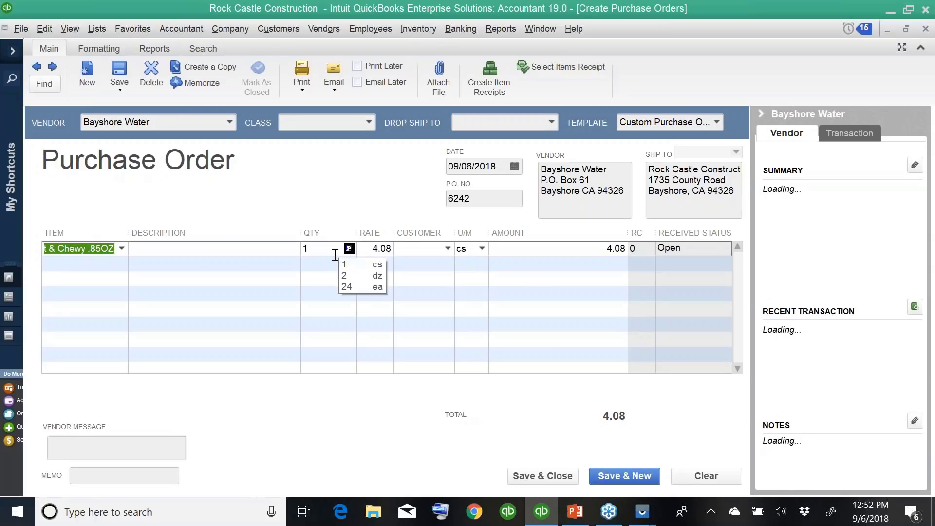
Set the Soft & Chewy .85OZ quantity to 50 on the Bayshore Water purchase order, save and close it, and refresh the order worksheet
text(50)
key(Tab)
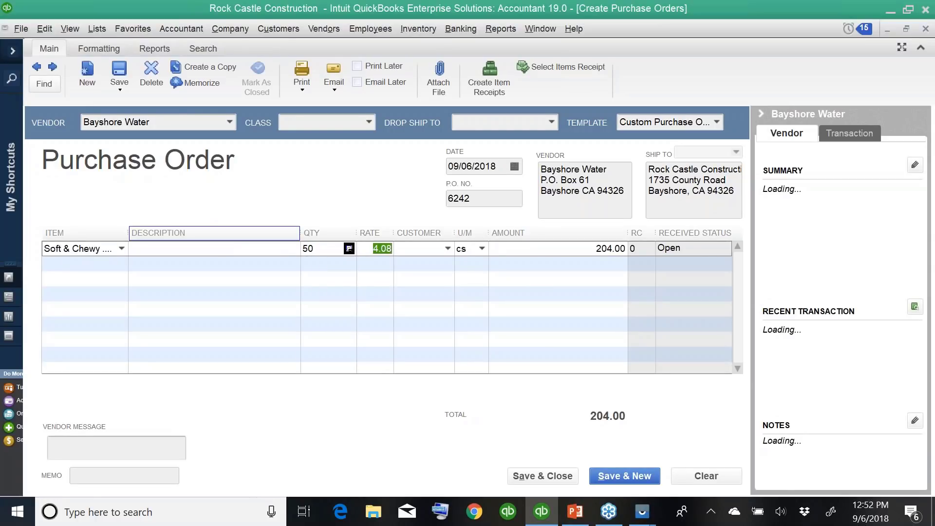
click(542, 476)
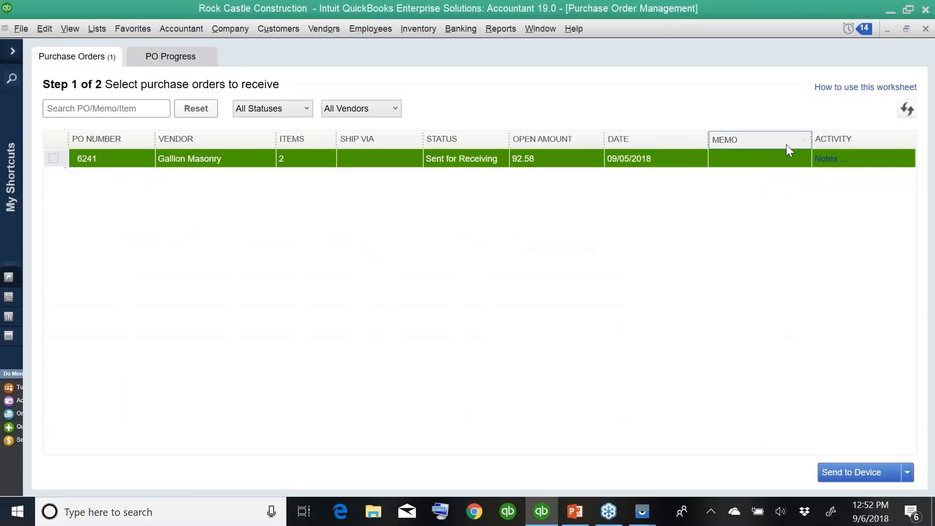
click(903, 111)
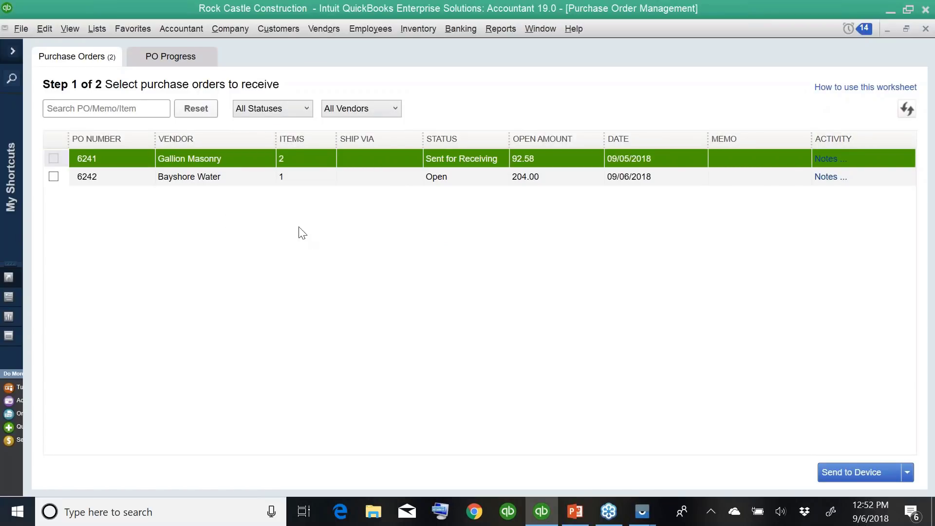
Send the Bayshore Water purchase order to the scanning device, assigning it to the available named receiver
click(217, 178)
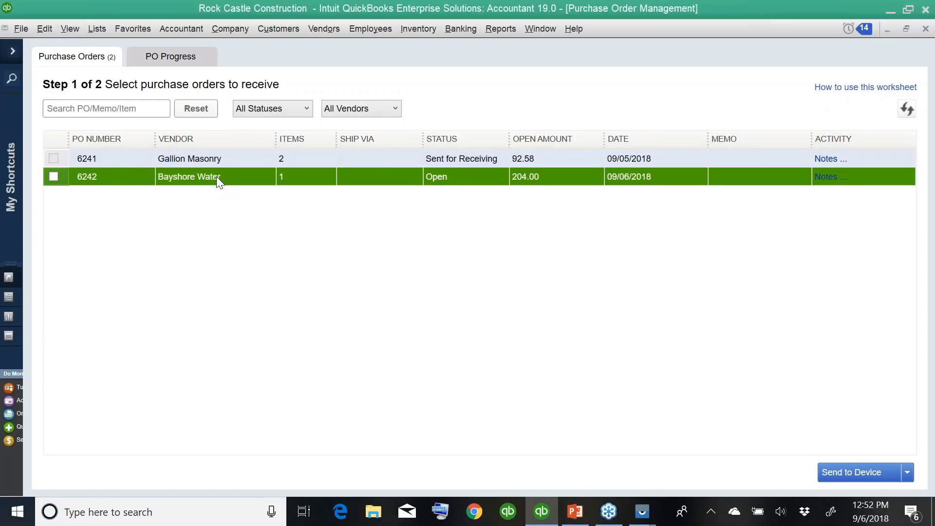
click(52, 177)
click(857, 468)
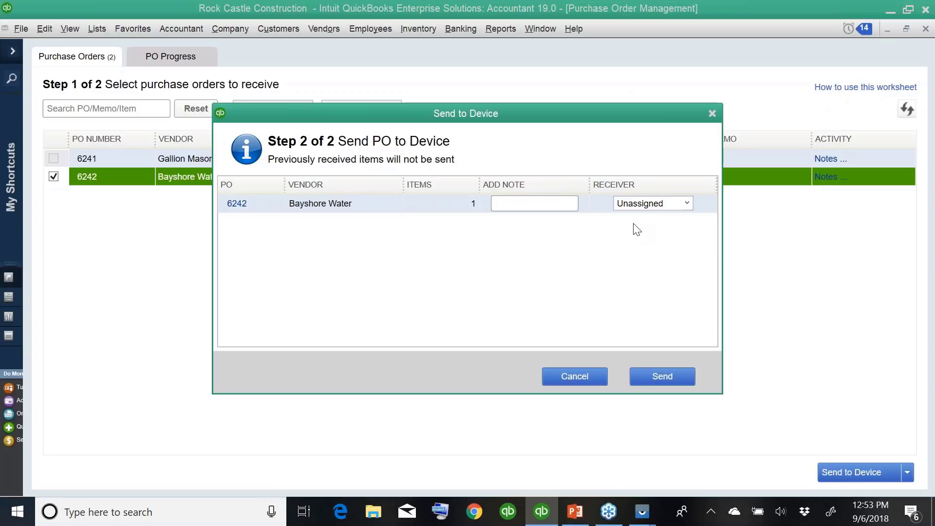
click(687, 203)
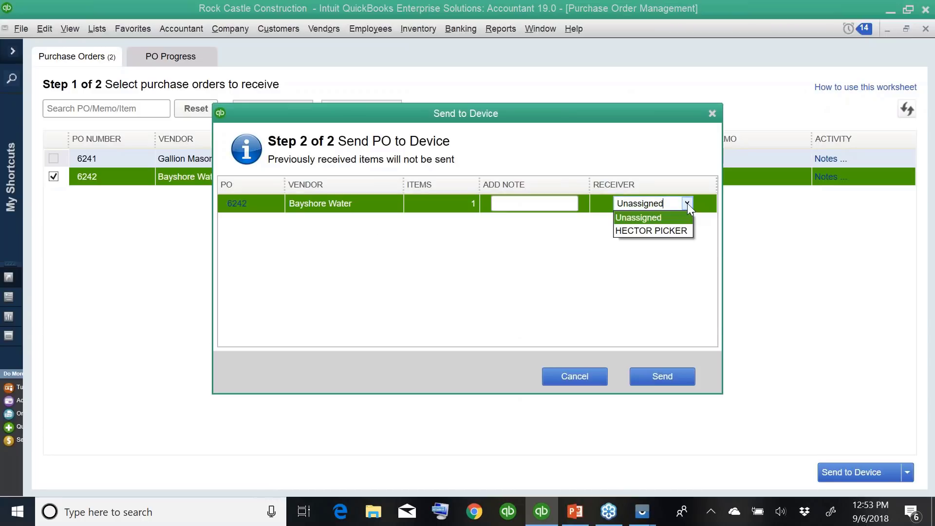
click(667, 240)
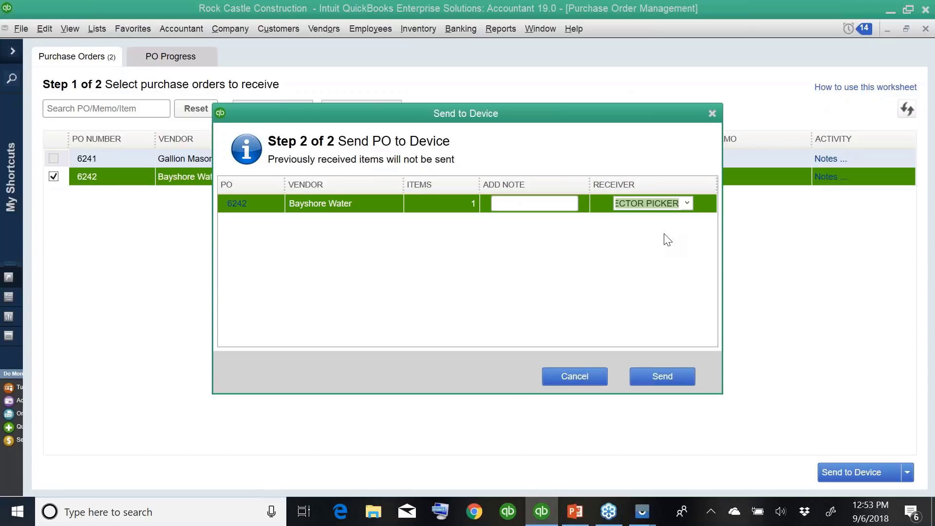
click(662, 382)
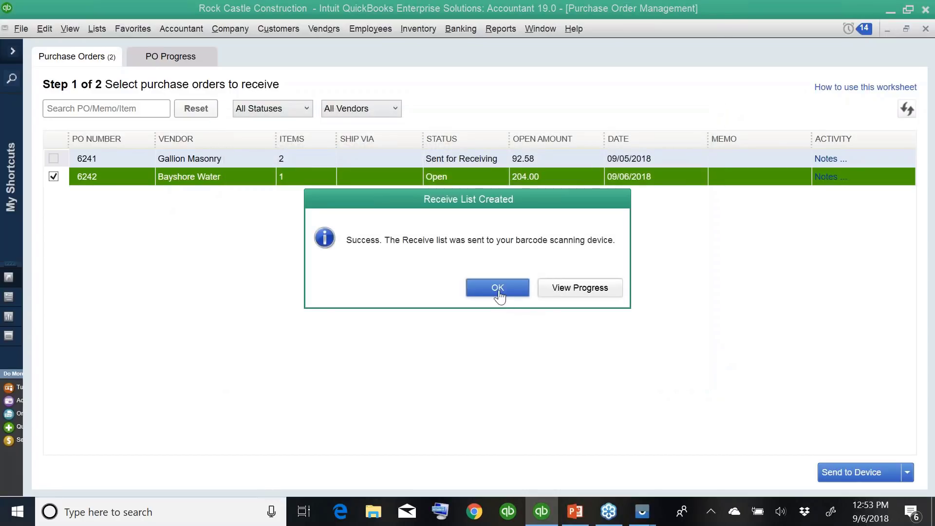
click(497, 288)
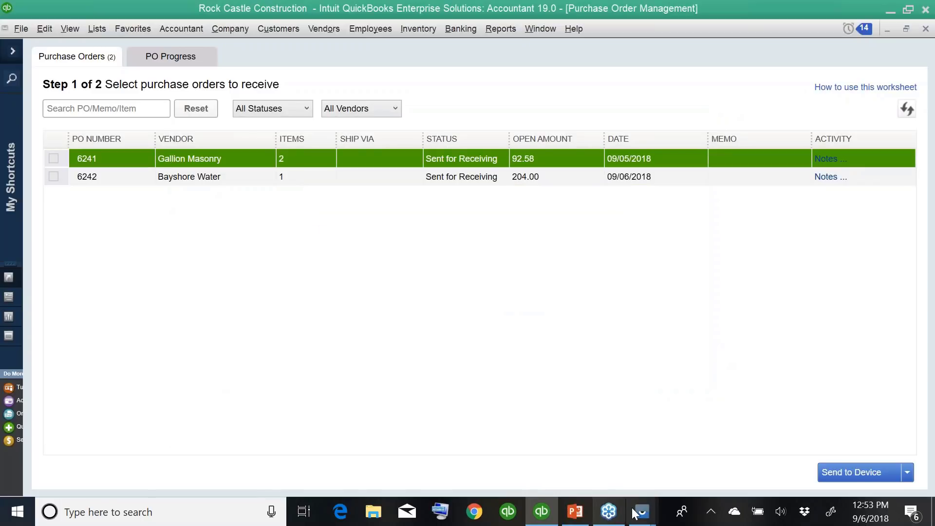
Switch to the MC40N0 device window in Vysor, check the assigned task counts, and open the Receive task list
mouse_move(643, 514)
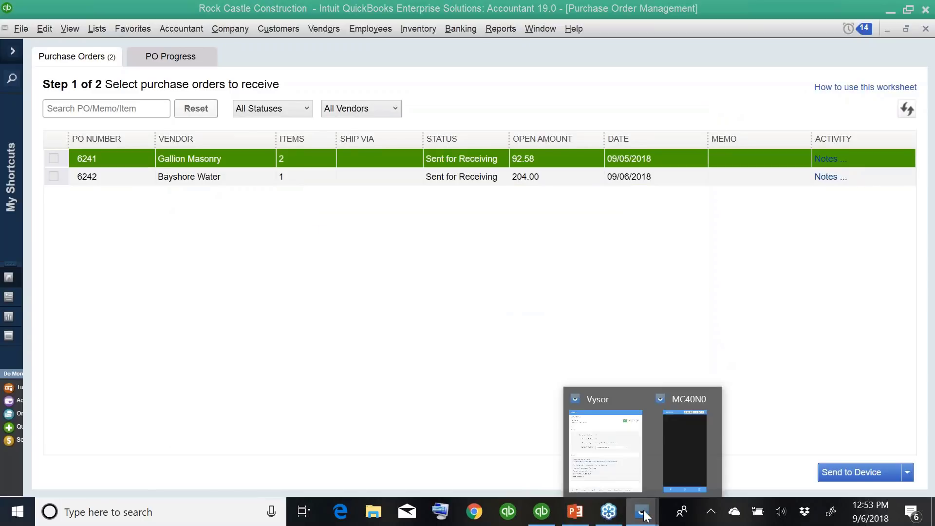
click(681, 442)
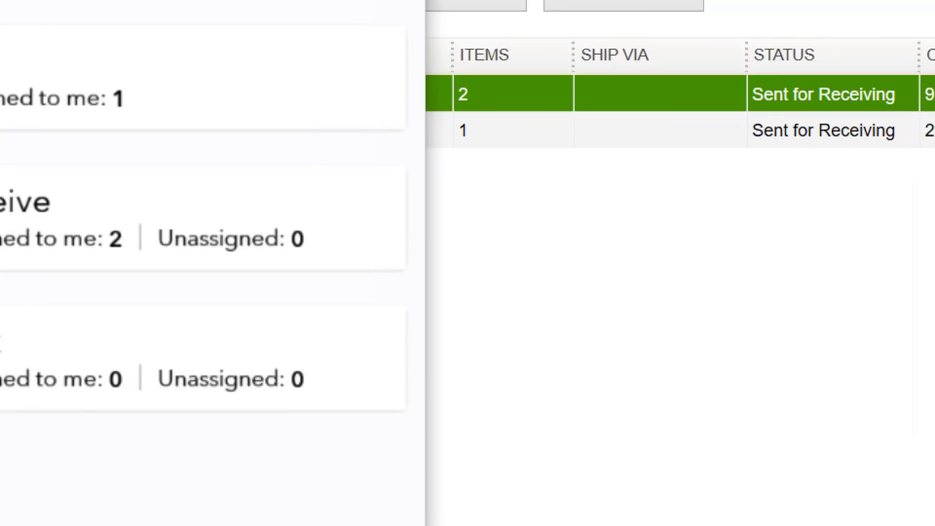
mouse_move(202, 170)
mouse_down()
mouse_move(39, 154)
mouse_move(292, 209)
mouse_move(149, 141)
mouse_up()
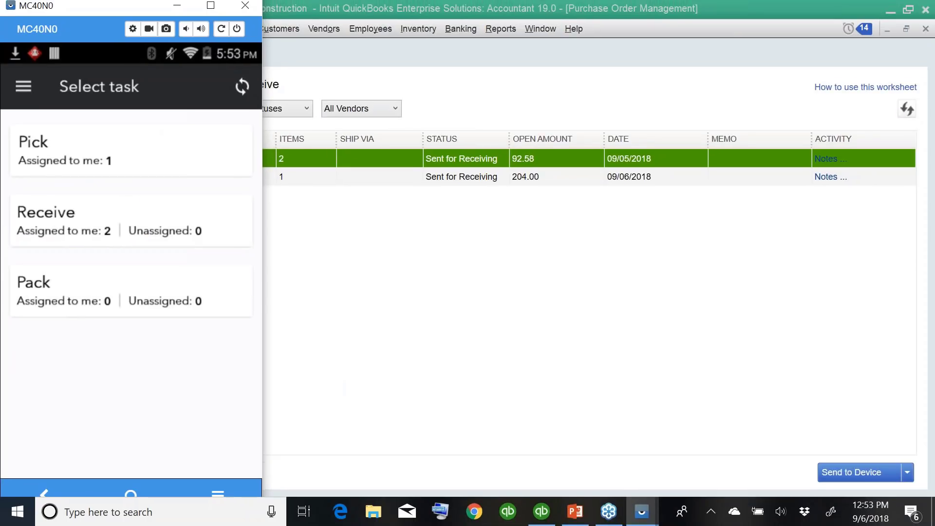
click(45, 218)
click(46, 219)
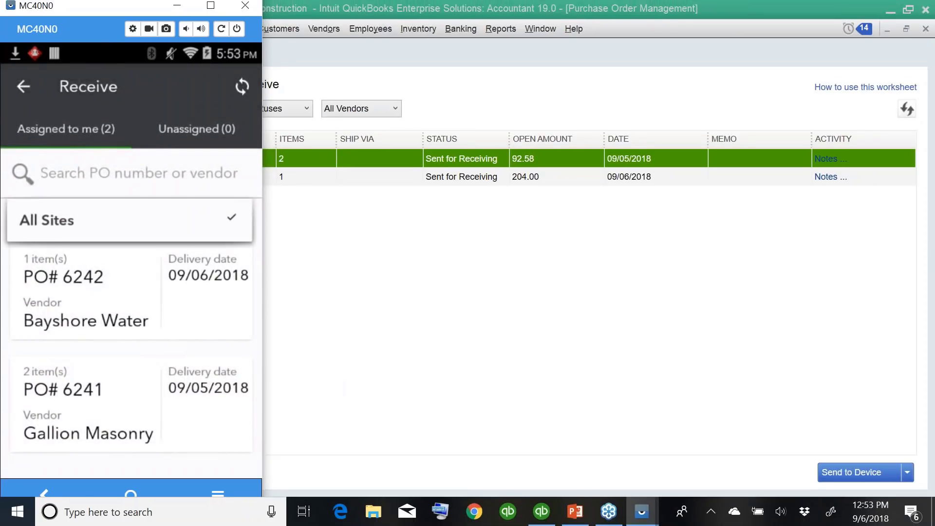
Open the Bayshore Water purchase order for all sites and set the Soft & Chewy .85OZ received quantity to the full quantity
click(46, 220)
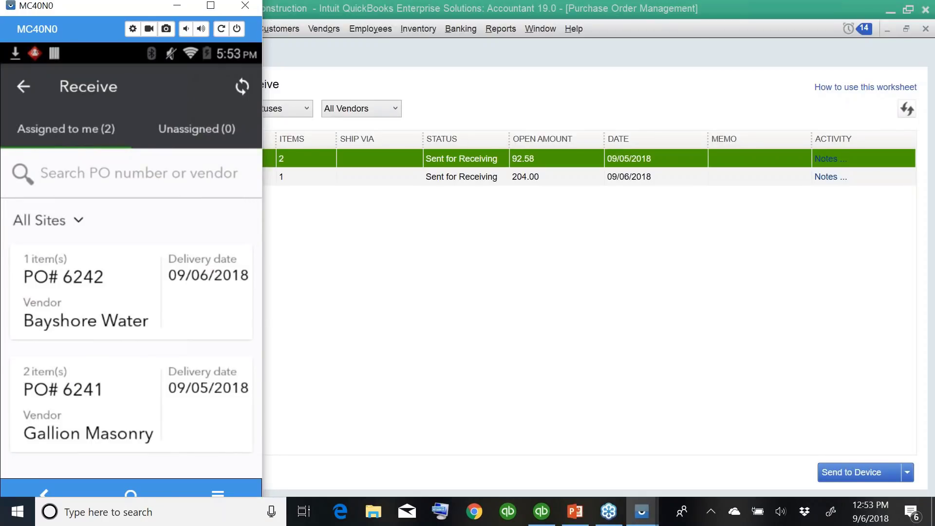
click(86, 292)
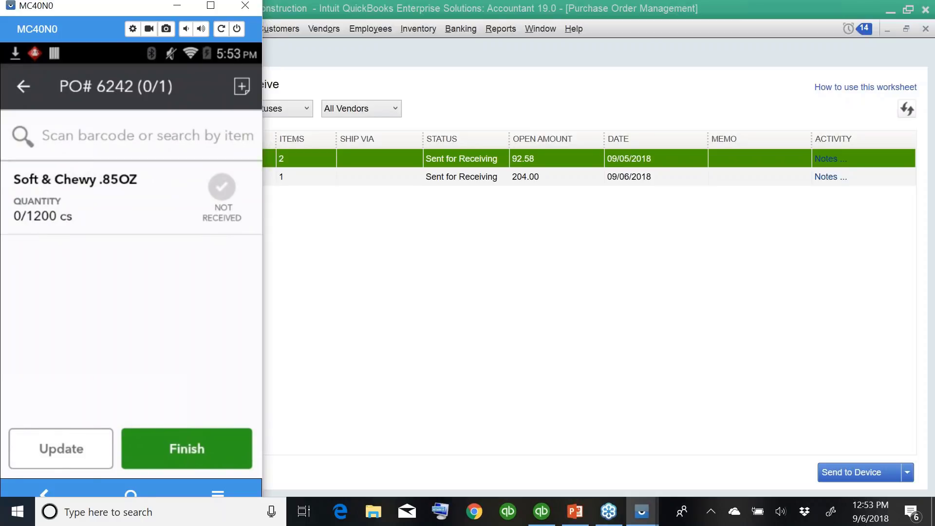
click(204, 188)
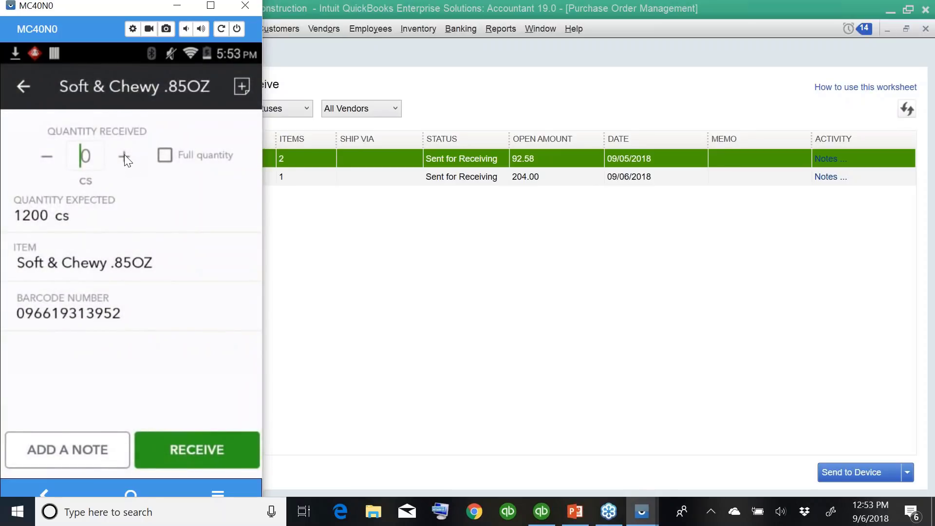
click(124, 153)
click(124, 154)
click(124, 154)
click(124, 154)
double_click(124, 154)
click(164, 155)
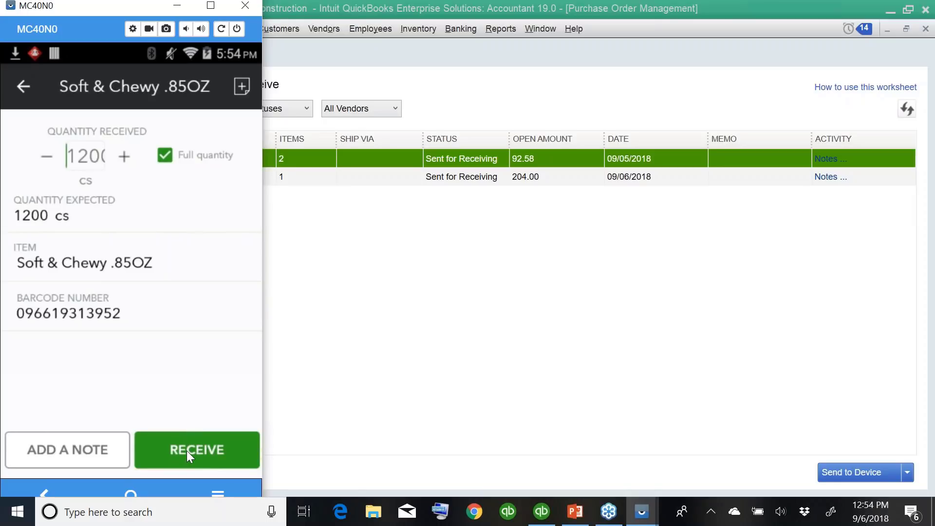
Add the custom note "1 box is broken" to the Soft & Chewy .85OZ item and save it
click(88, 449)
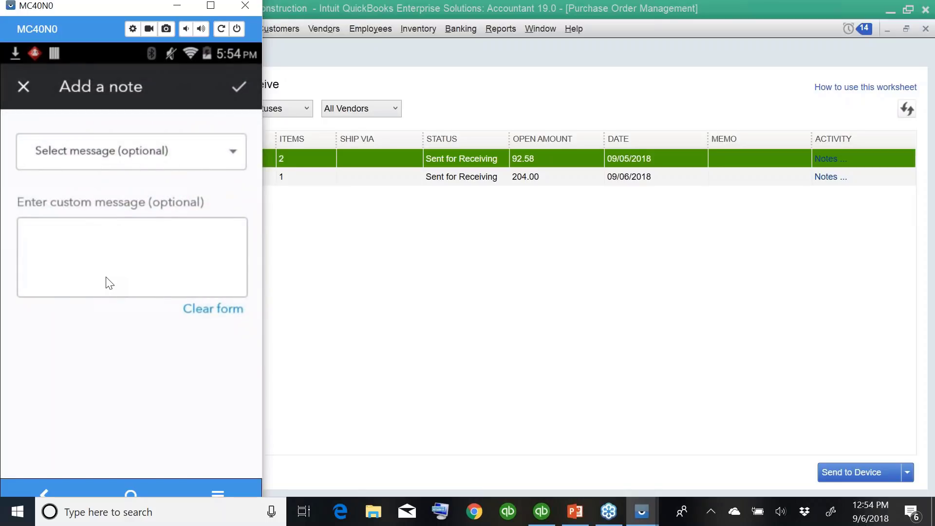
text(1 box)
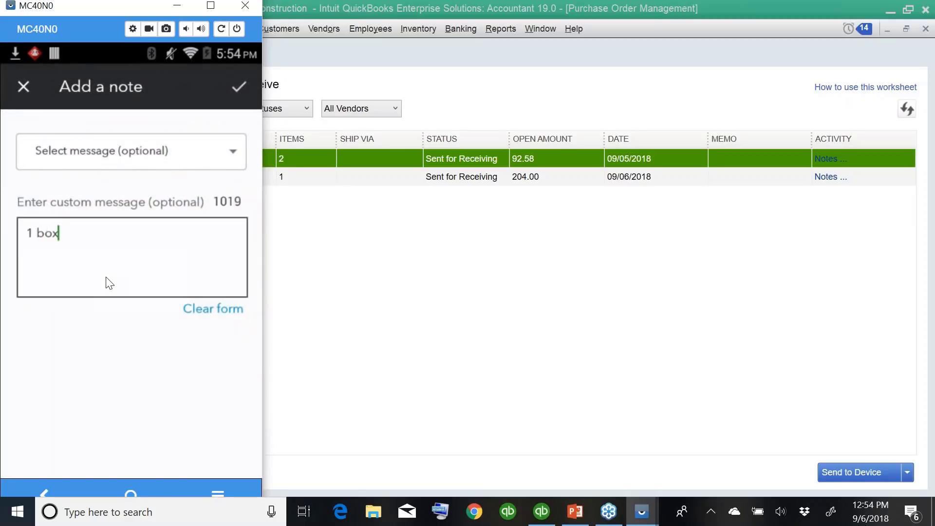
text( is broken)
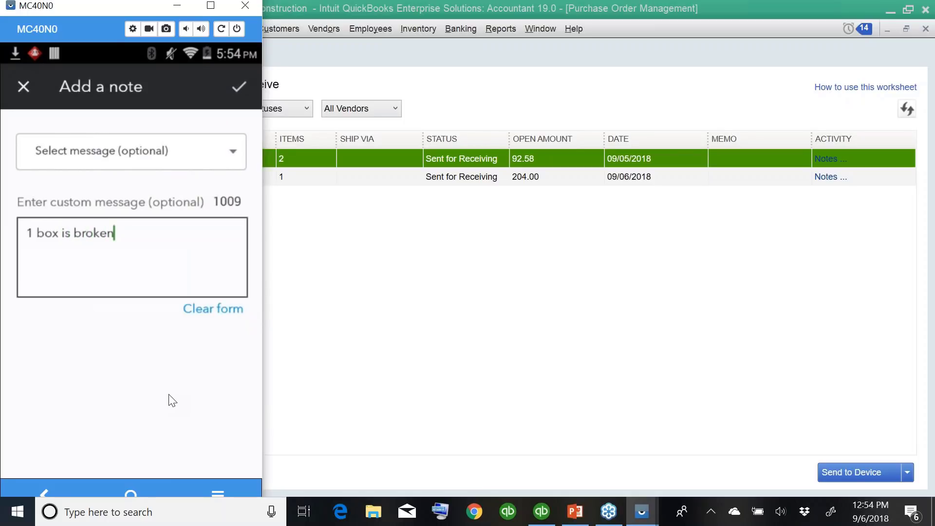
key(Escape)
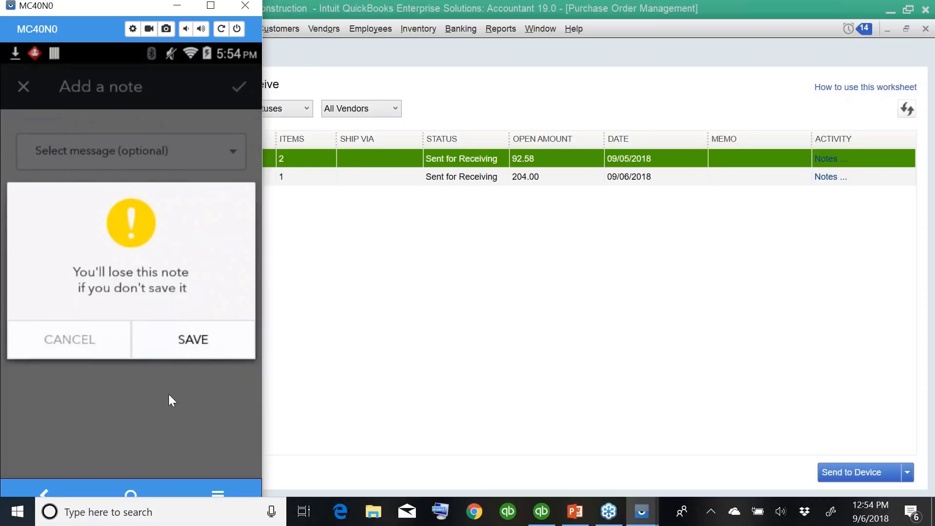
key(Escape)
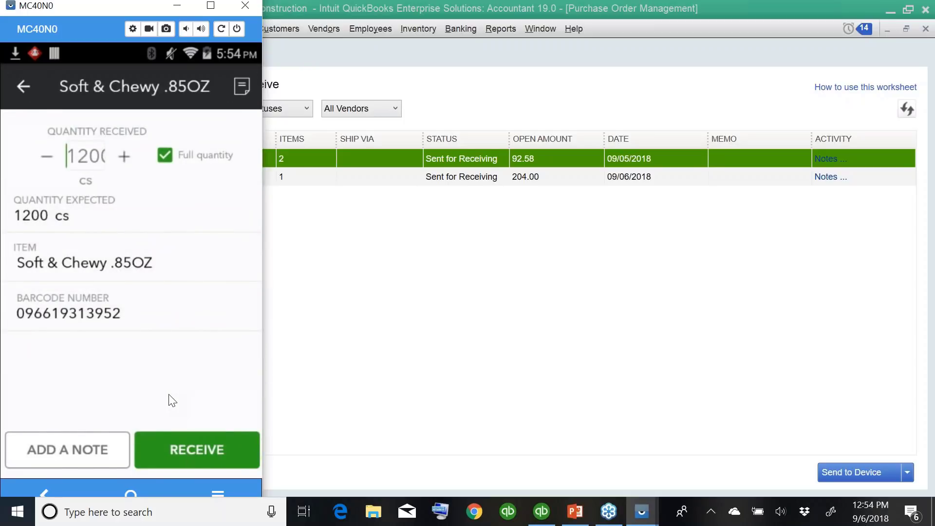
Receive the Soft & Chewy .85OZ item and finish the Bayshore Water purchase order on the device
key(Return)
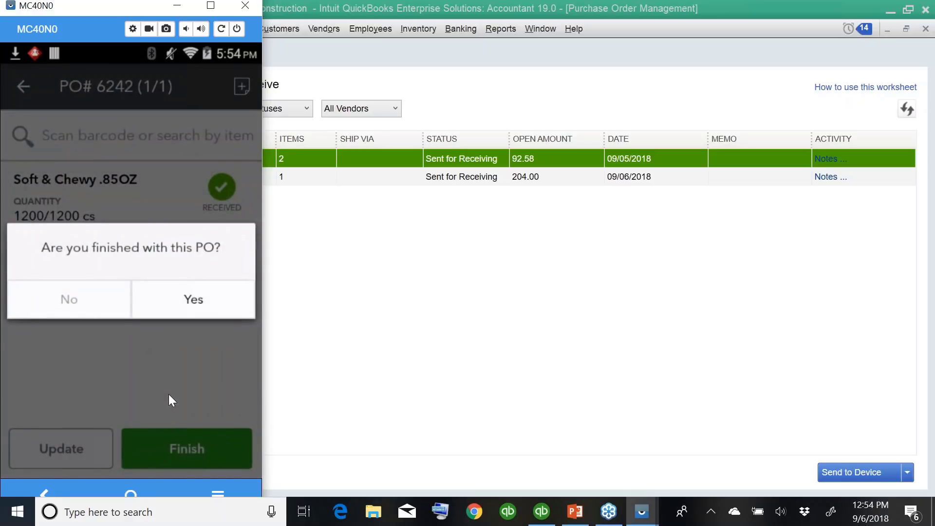
click(168, 395)
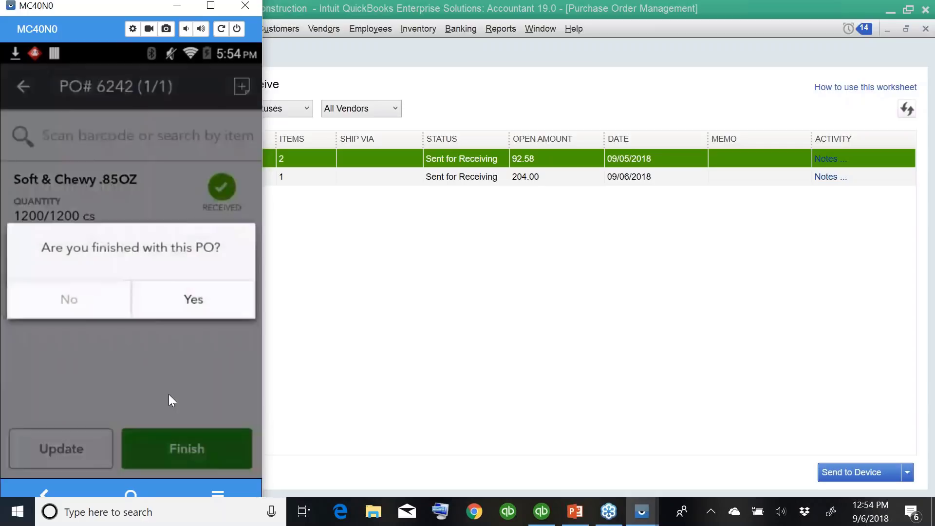
click(169, 394)
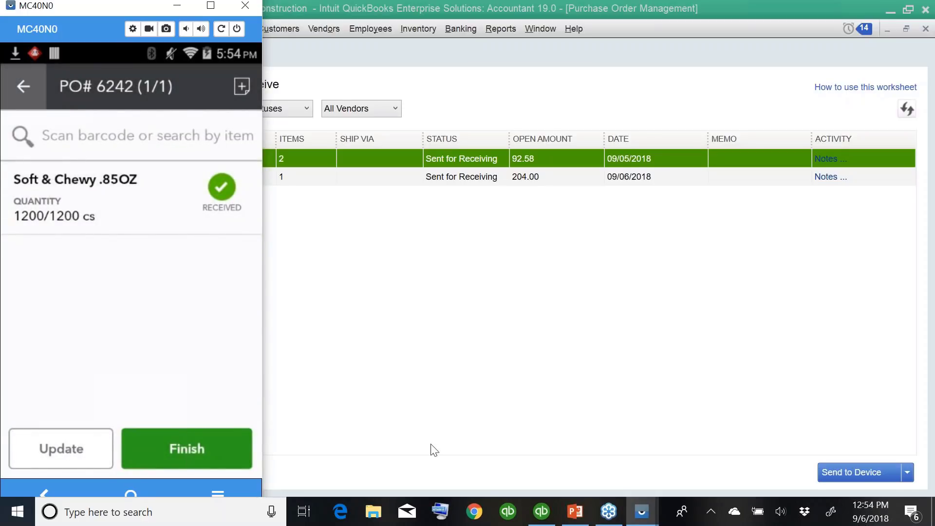
Switch to QuickBooks, refresh the purchase order worksheet, and show the PO progress list
click(433, 292)
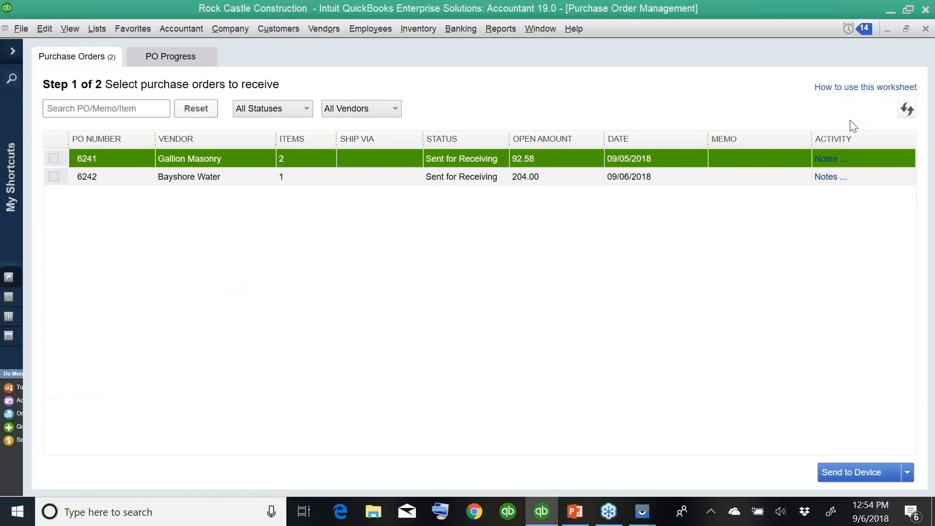
click(906, 109)
click(906, 109)
click(906, 109)
click(169, 59)
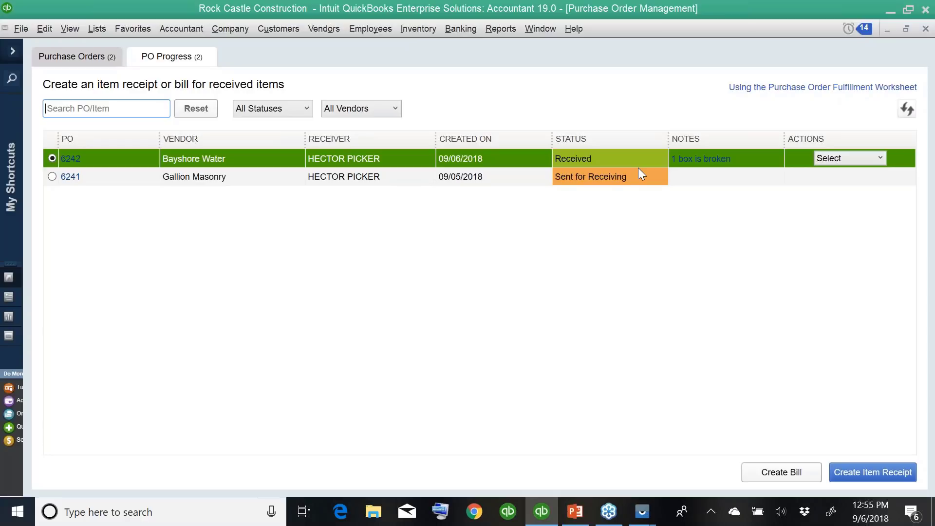
Check the Bayshore Water purchase order's receiving status and read its item note
click(577, 163)
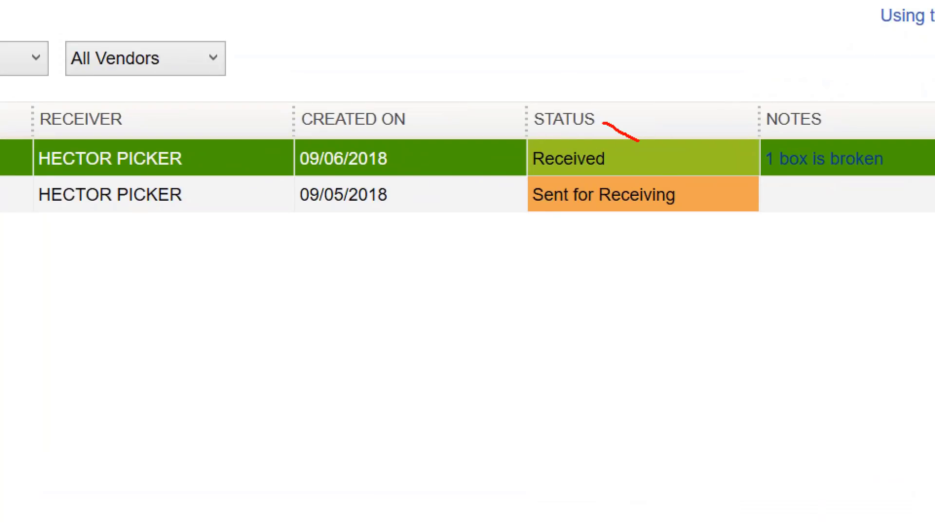
mouse_move(602, 123)
mouse_down()
mouse_move(512, 111)
mouse_move(582, 166)
mouse_move(610, 105)
mouse_up()
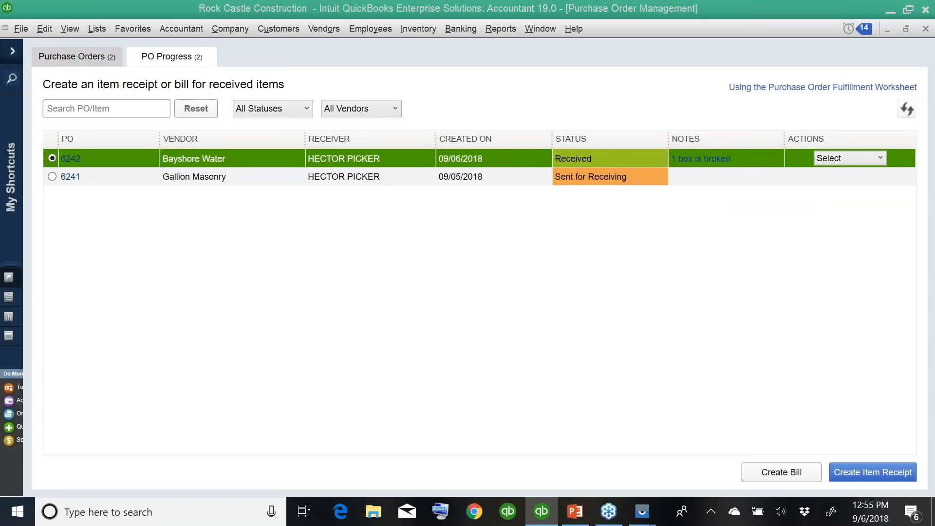
click(822, 161)
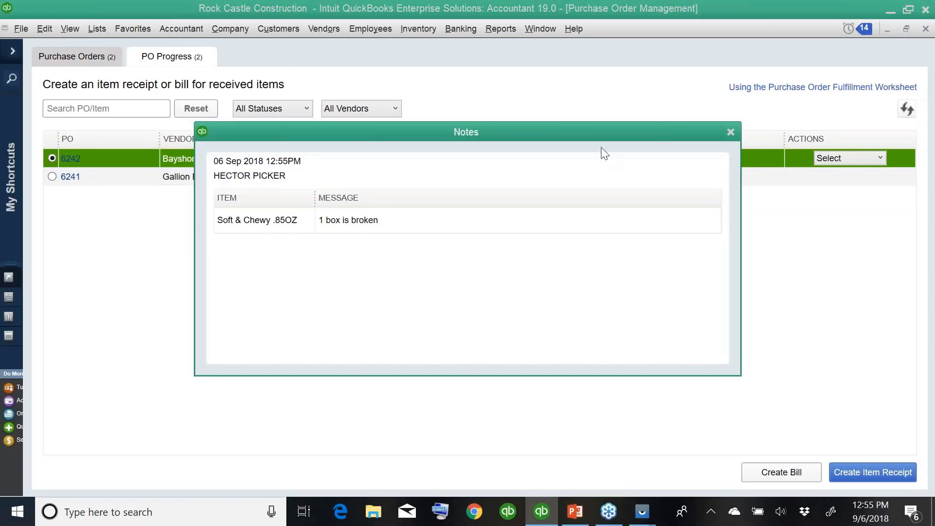
click(730, 129)
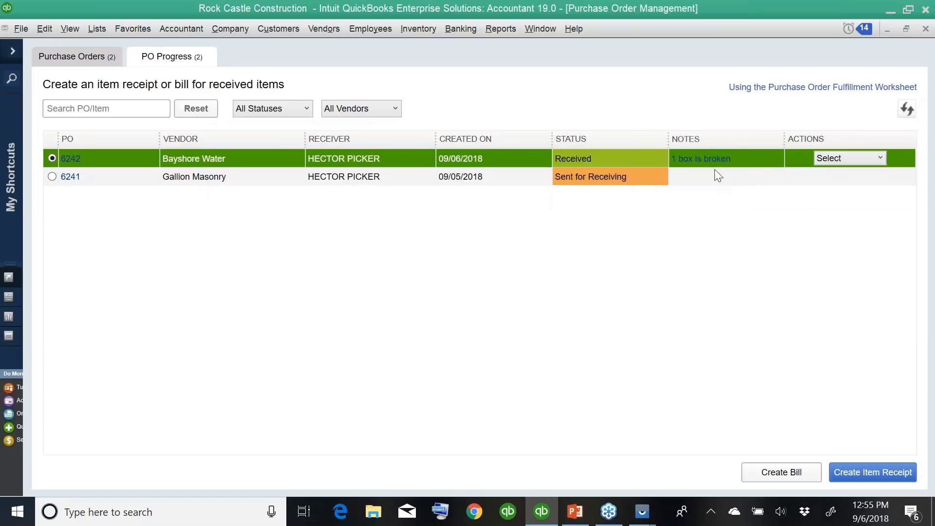
Compare the actions available for the Bayshore Water and Gallion Masonry purchase orders in the progress list
click(848, 158)
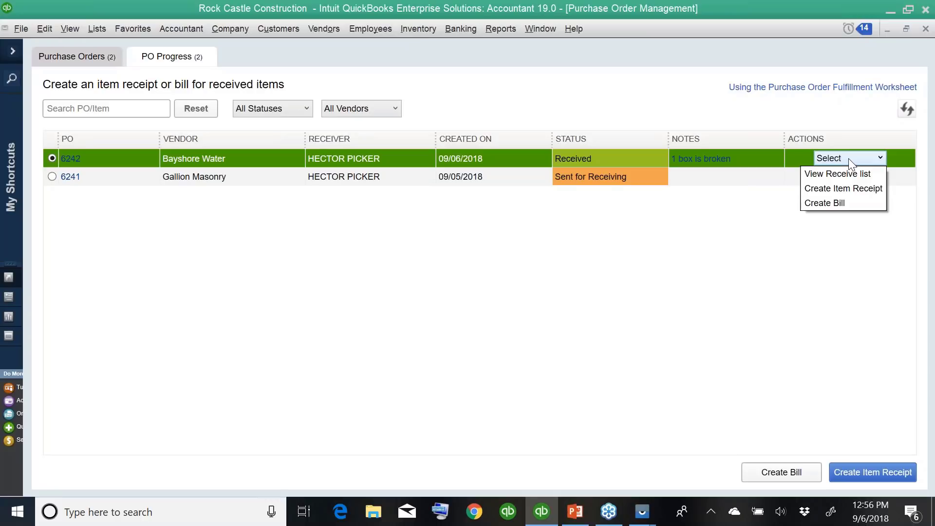
click(843, 188)
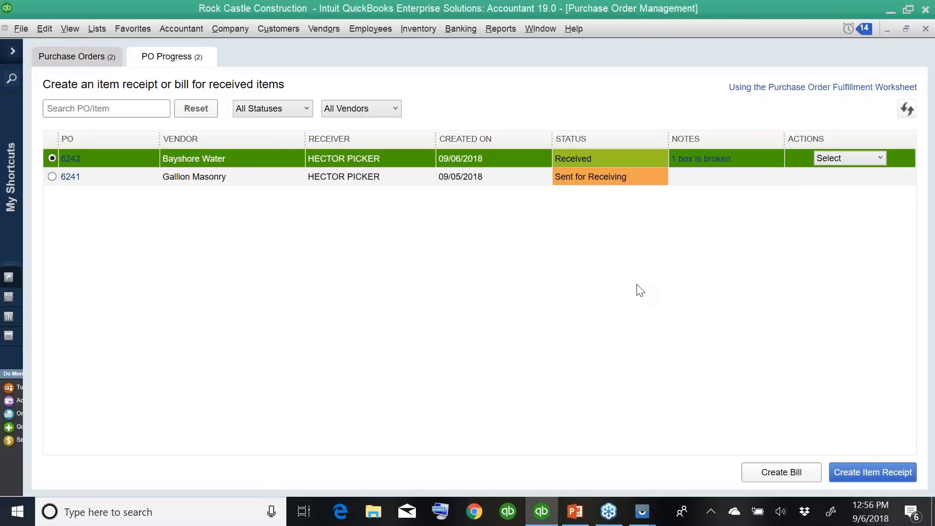
click(807, 177)
click(837, 176)
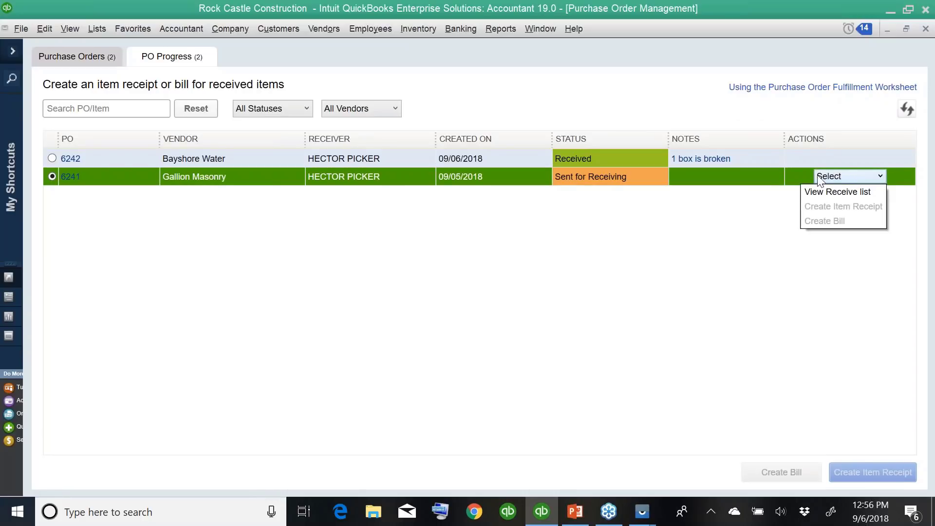
click(746, 176)
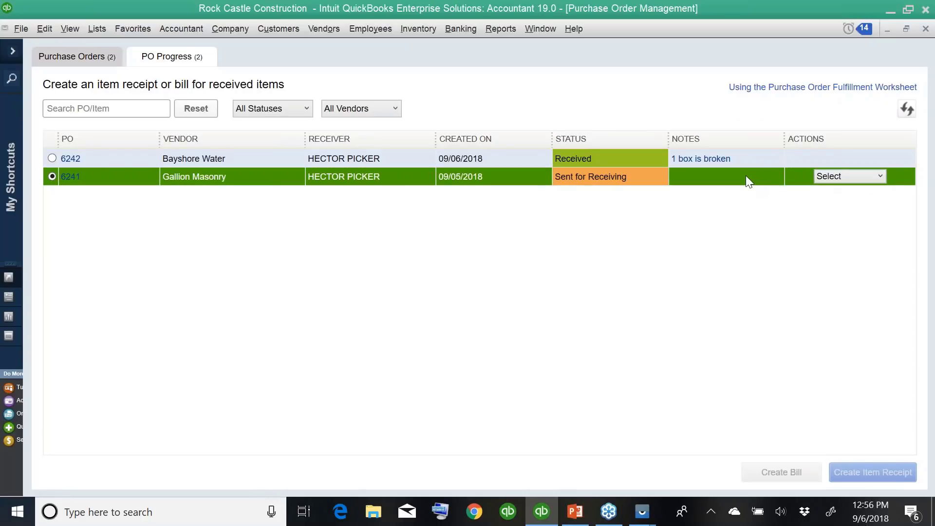
click(603, 162)
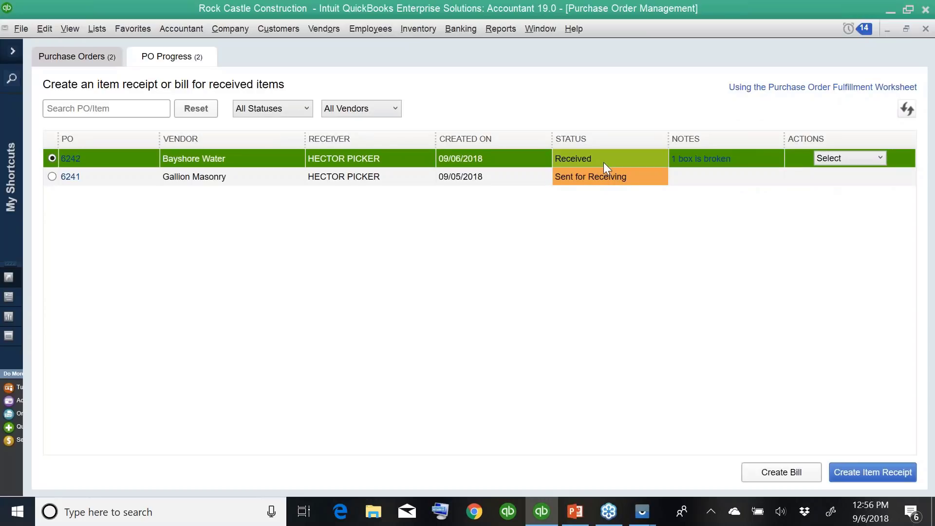
click(843, 159)
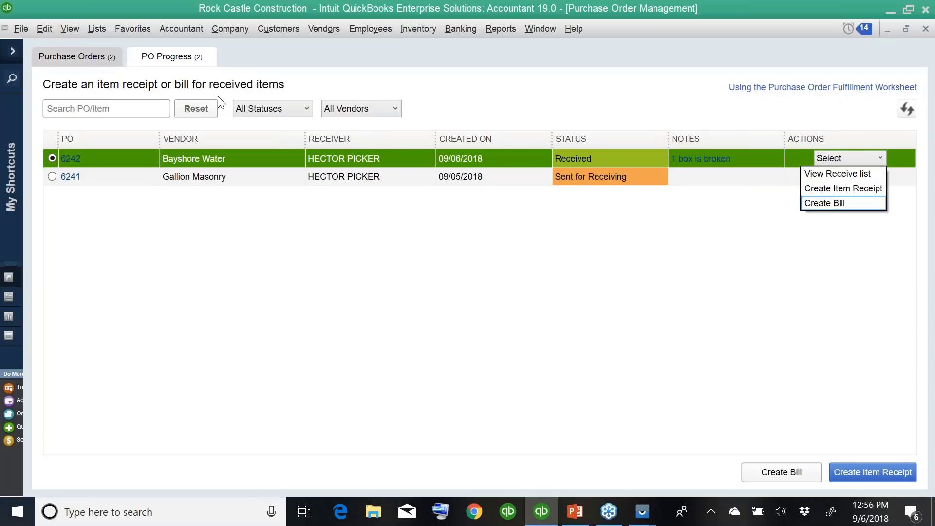
Review the purchase orders to receive and their send options, then switch to the PowerPoint slide show and advance one slide
click(76, 57)
click(74, 57)
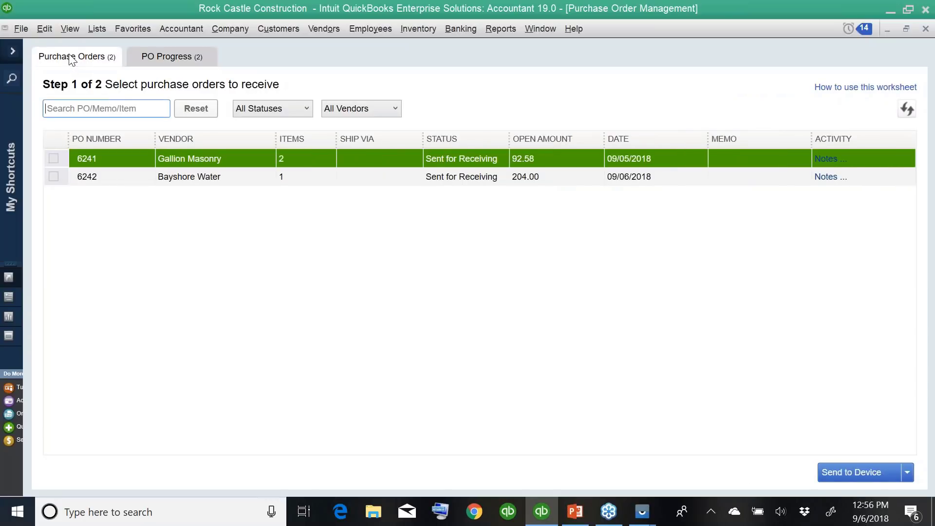
click(470, 162)
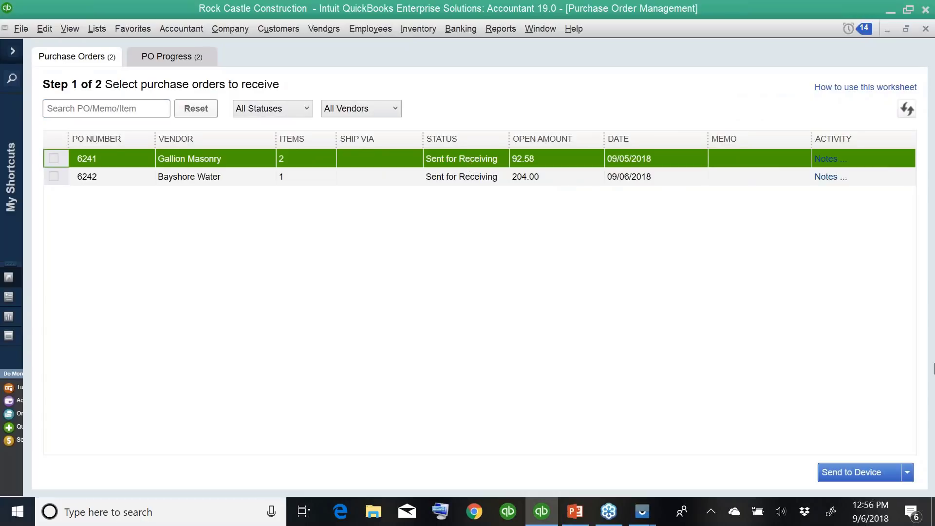
click(906, 472)
click(786, 394)
click(575, 512)
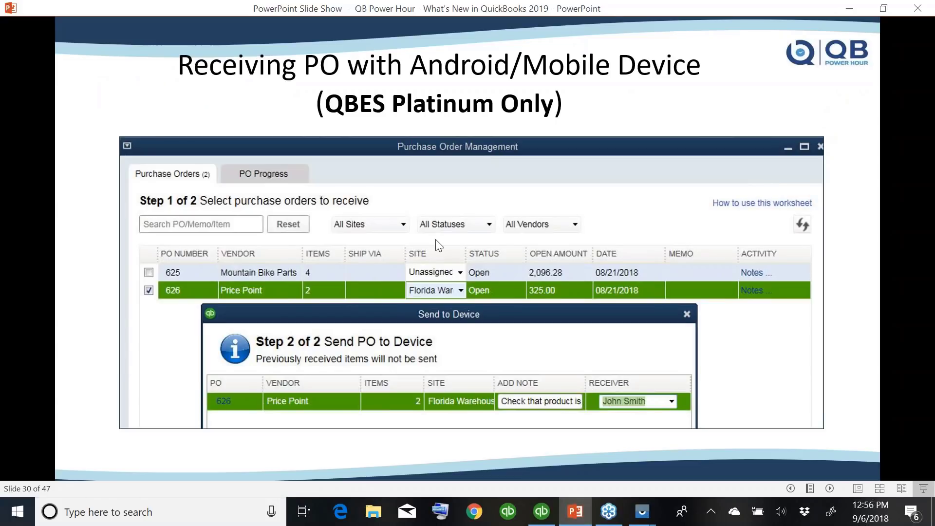
click(438, 245)
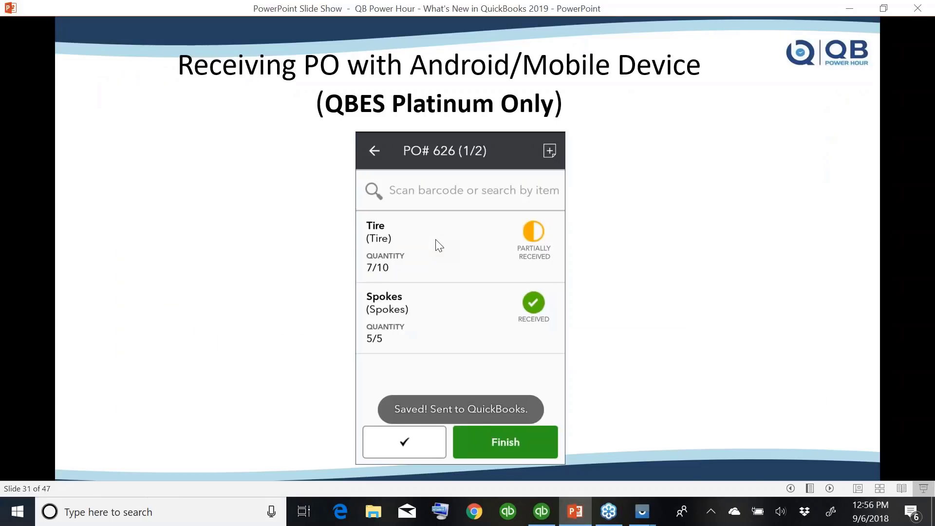
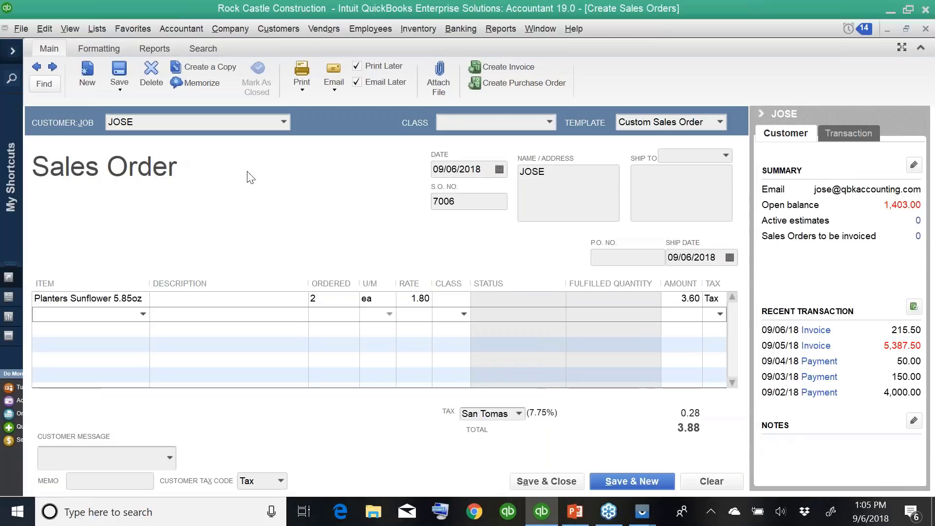
Fill in the sales order's Ship To field with the customer's name and full shipping address
click(142, 123)
double_click(142, 124)
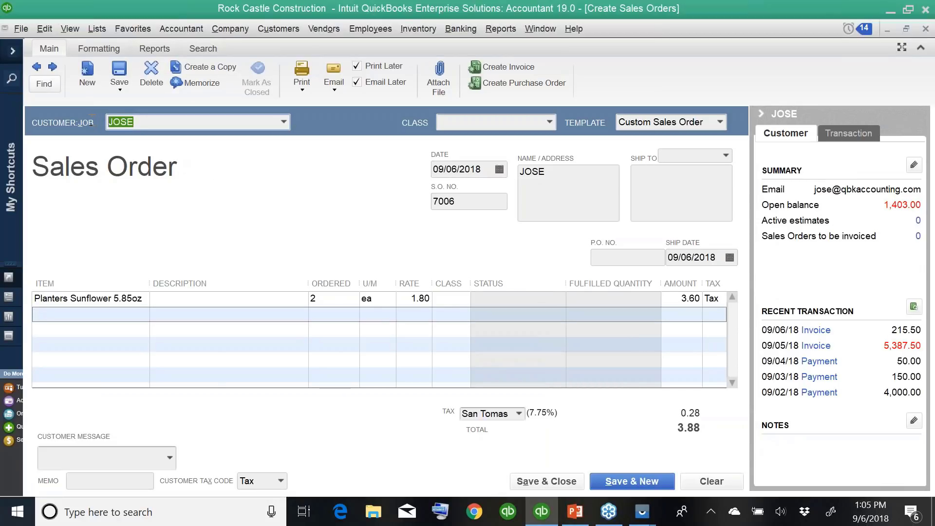
click(672, 188)
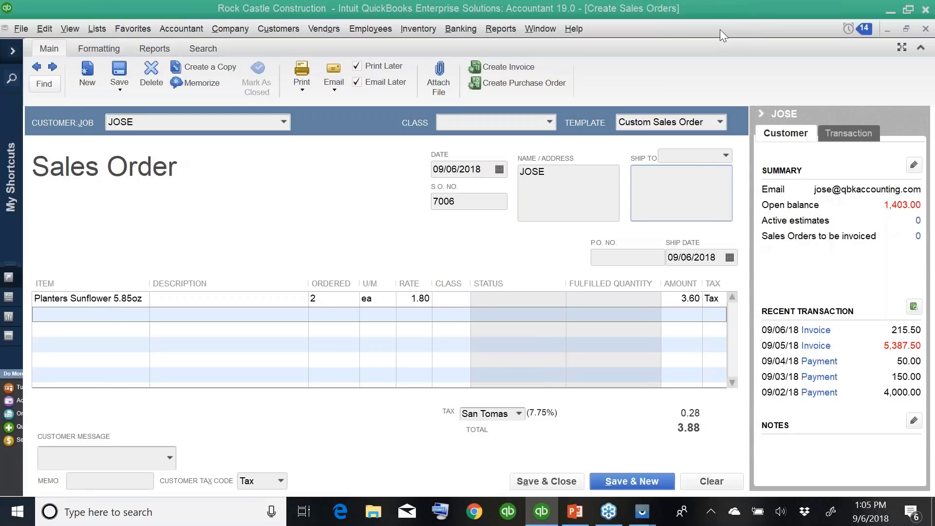
text(J)
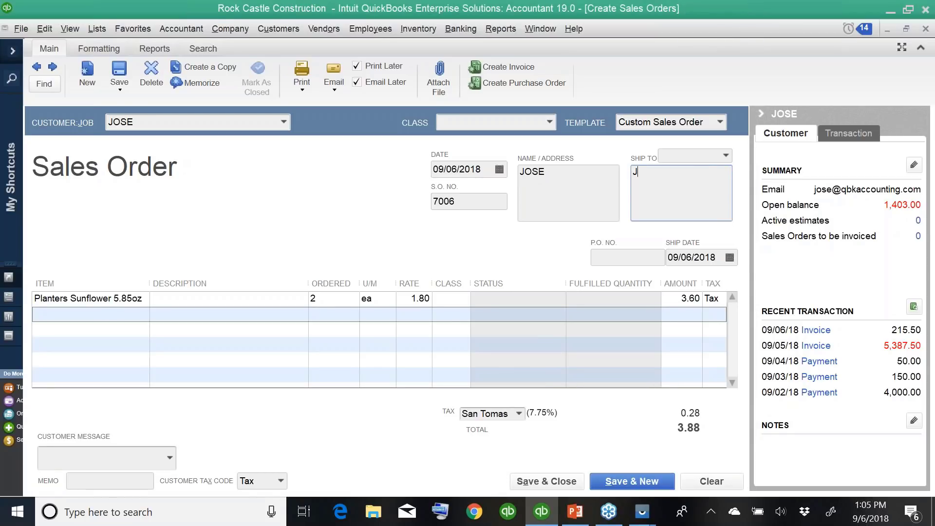
text(OSE 100 E Main Street)
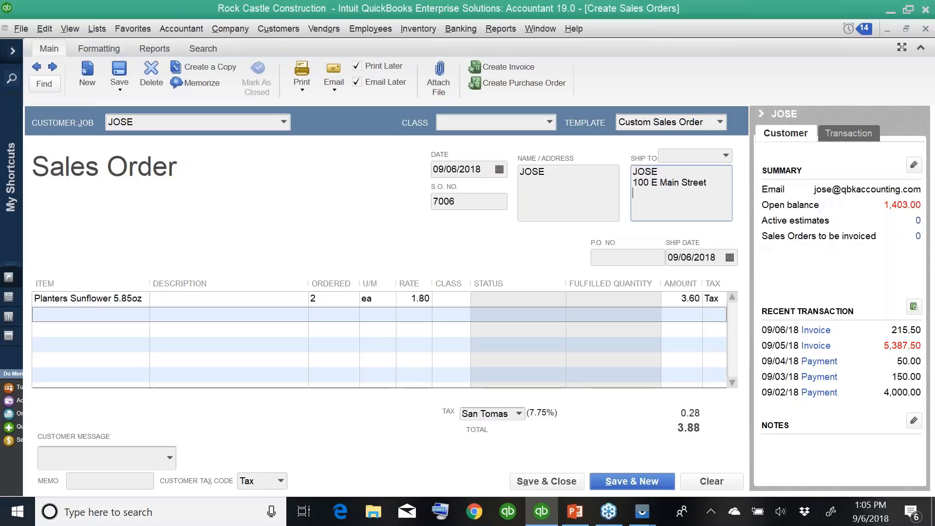
key(Return)
text(Weston, )
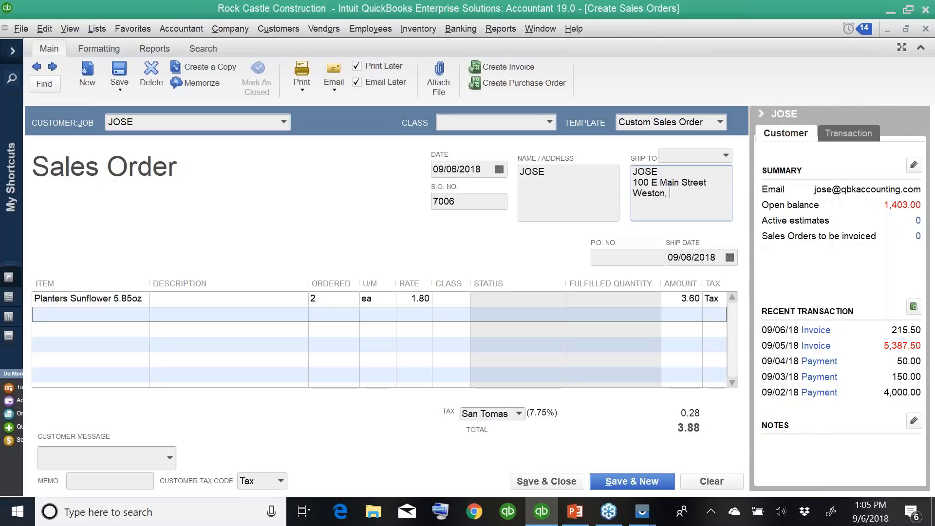
text(FL 33333)
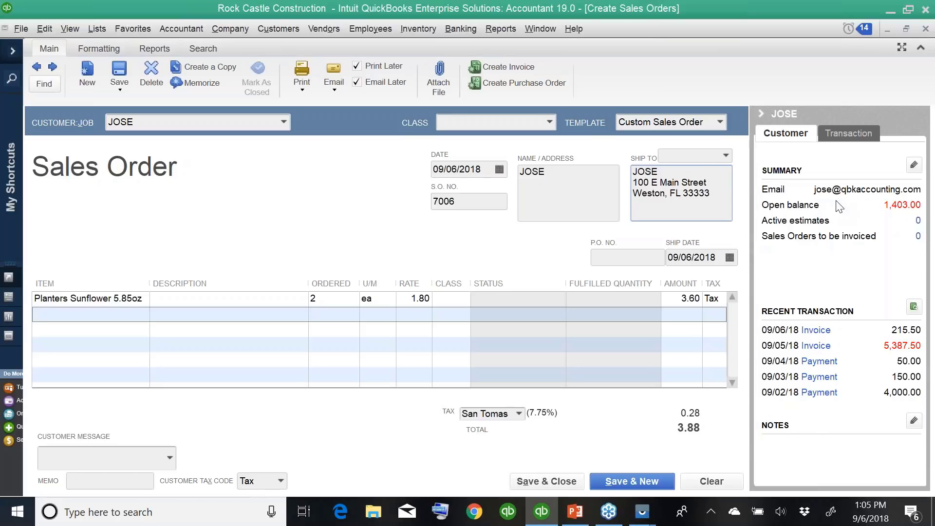
Check the Ship To address, save the sales order, and review the item's fulfillment status
drag(711, 194, 618, 156)
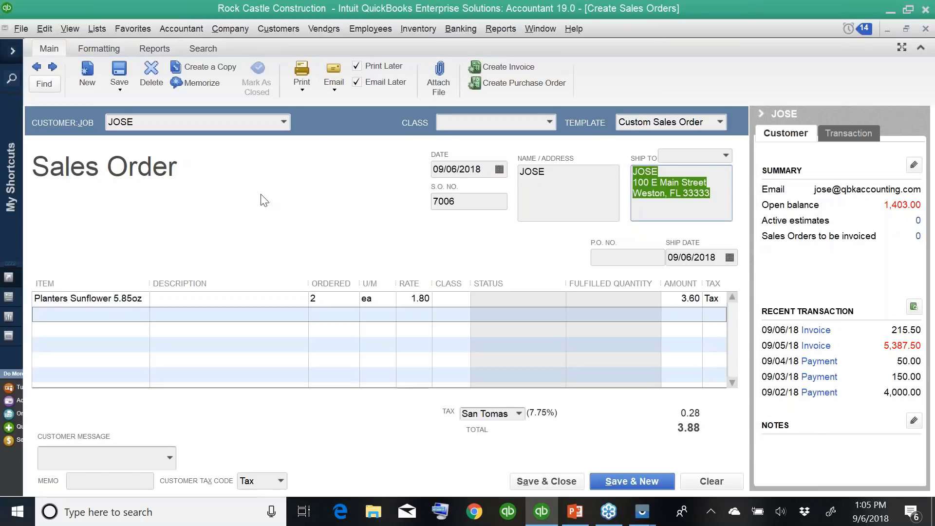
click(120, 73)
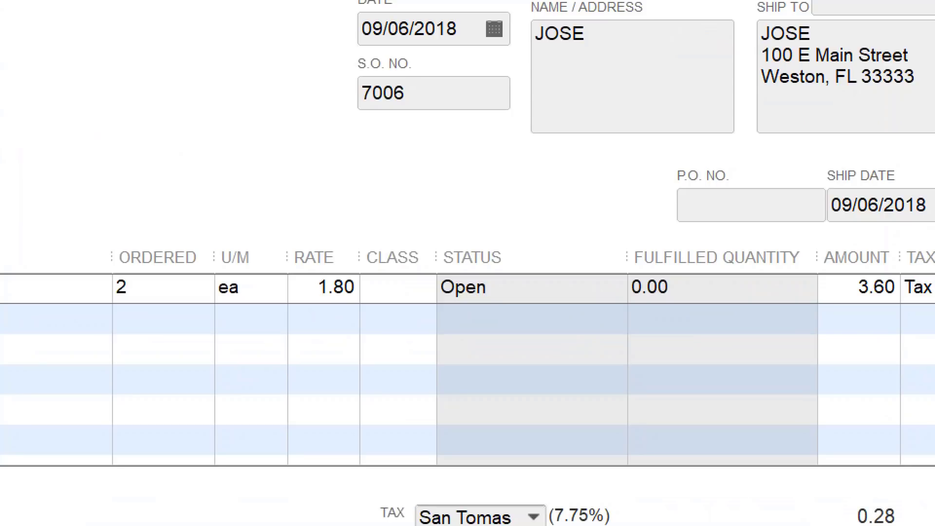
mouse_move(526, 248)
mouse_down()
mouse_move(403, 263)
mouse_move(507, 253)
mouse_move(486, 237)
mouse_up()
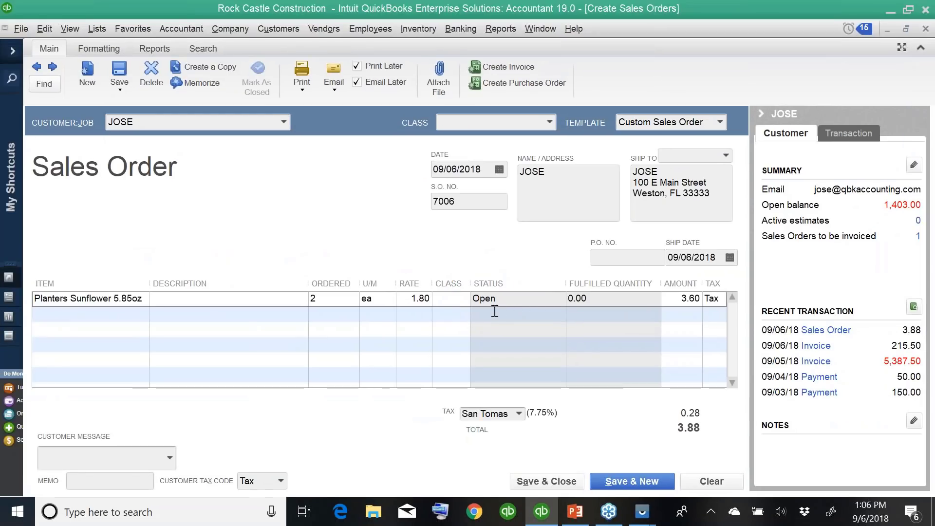
Switch to the Sales Order Fulfillment Worksheet and refresh its dashboard to load the new sales order
click(551, 34)
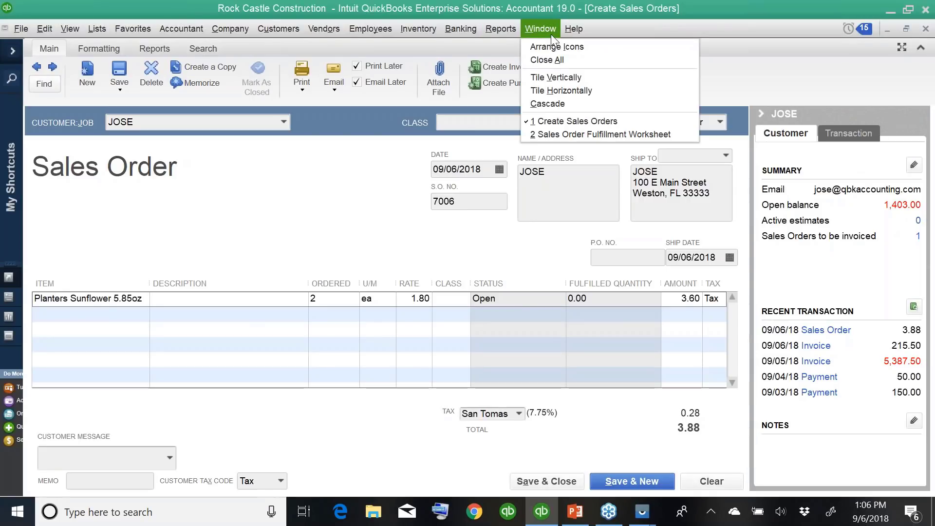
click(572, 134)
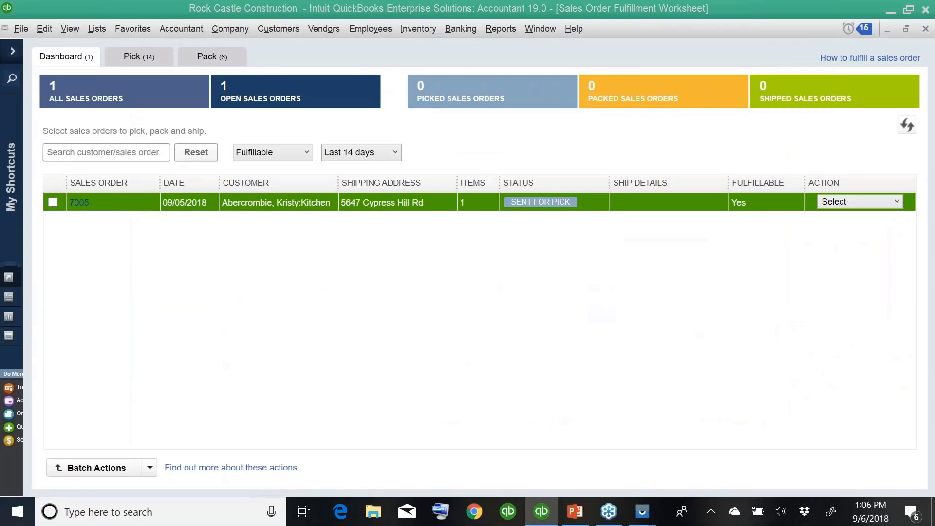
click(906, 125)
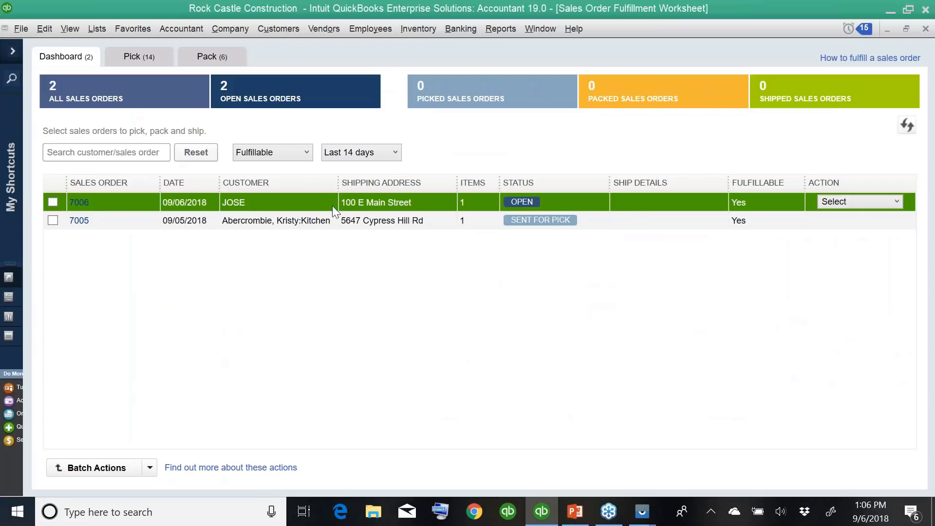
Review the fulfillment actions available for the new sales order, including sending for picking and packing
click(851, 204)
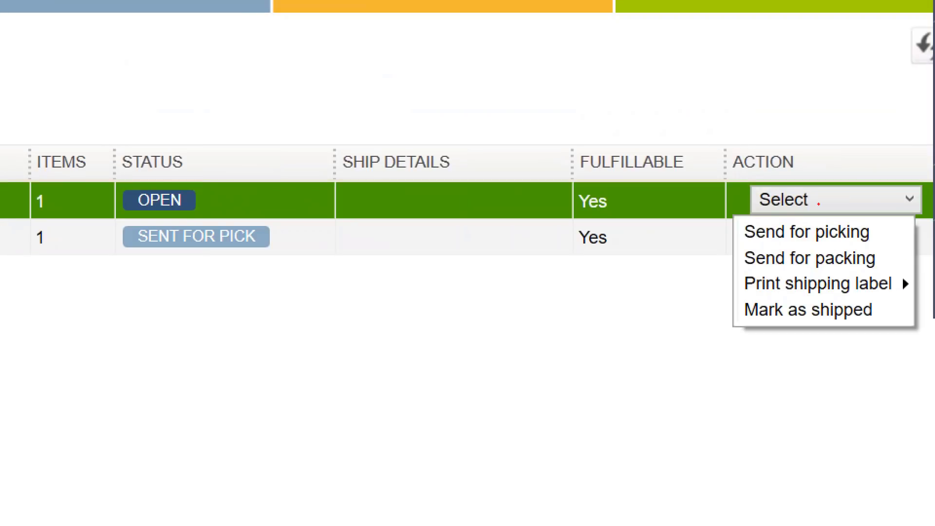
drag(881, 240, 723, 246)
drag(886, 267, 699, 267)
key(Escape)
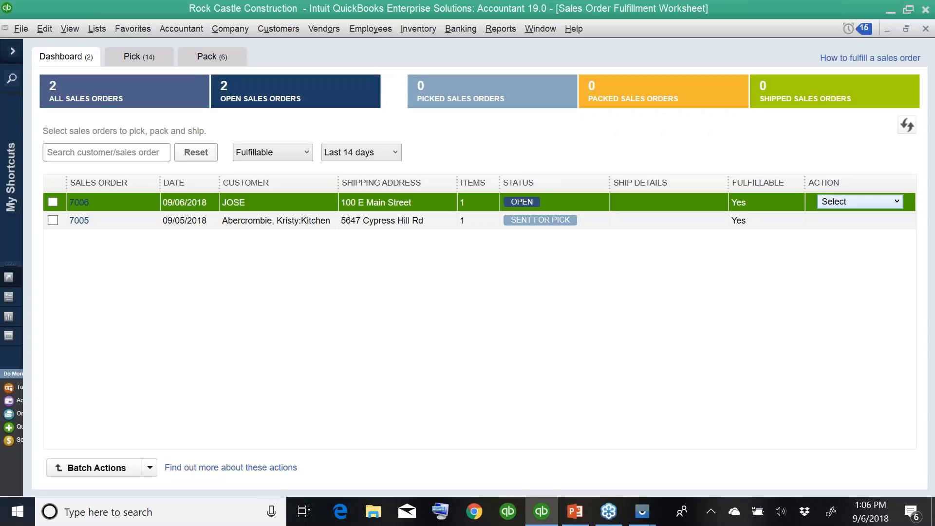
Send the new sales order for picking and proceed with its Planters Sunflower item selected for the picklist
key(alt+Down)
key(Down)
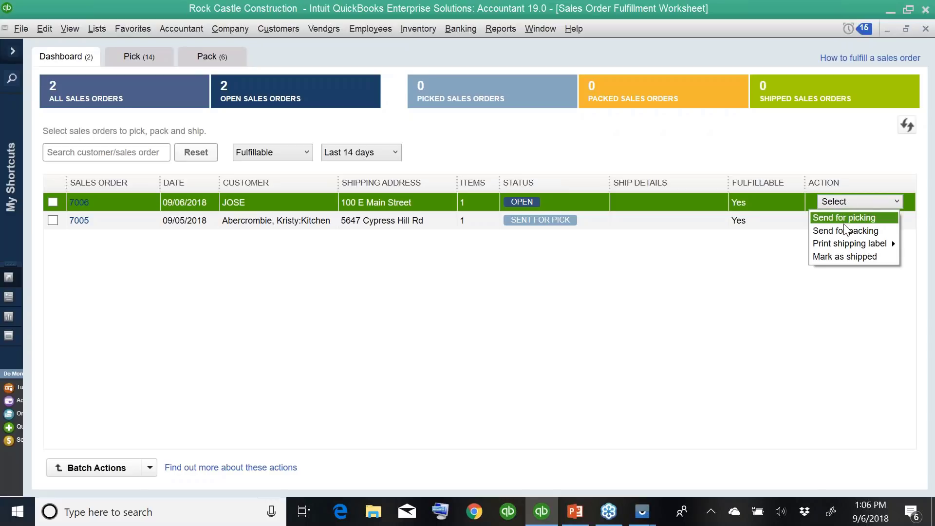
key(Return)
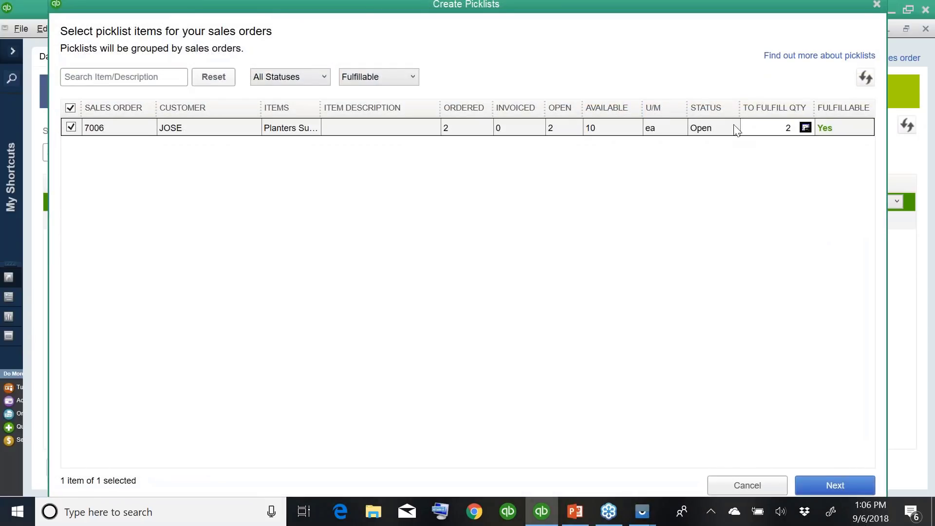
click(786, 128)
click(833, 484)
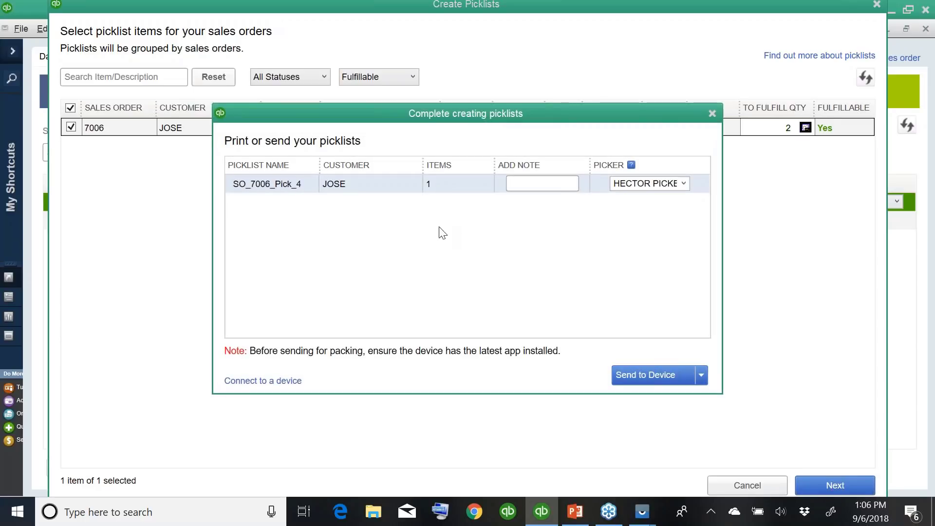
Add the note "pack them tight please" to the new picklist
click(532, 186)
text(pa)
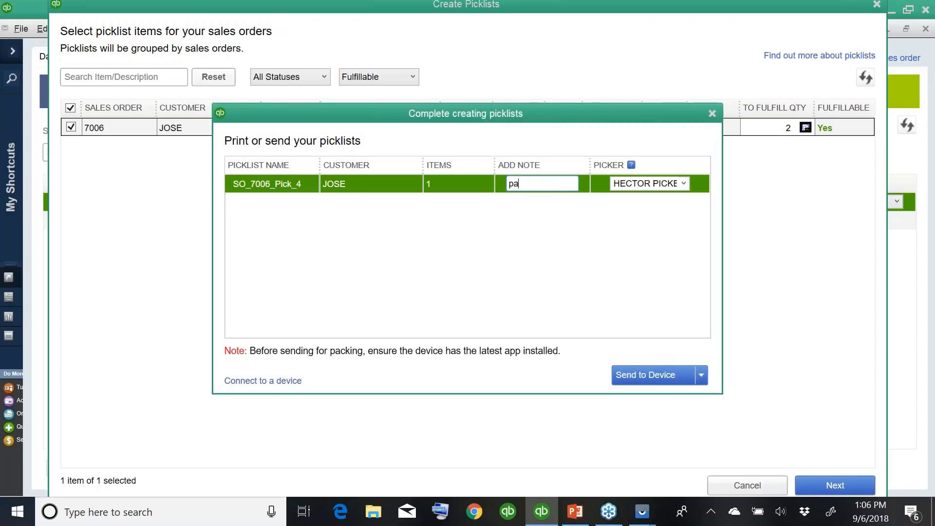
text(ck them tight please)
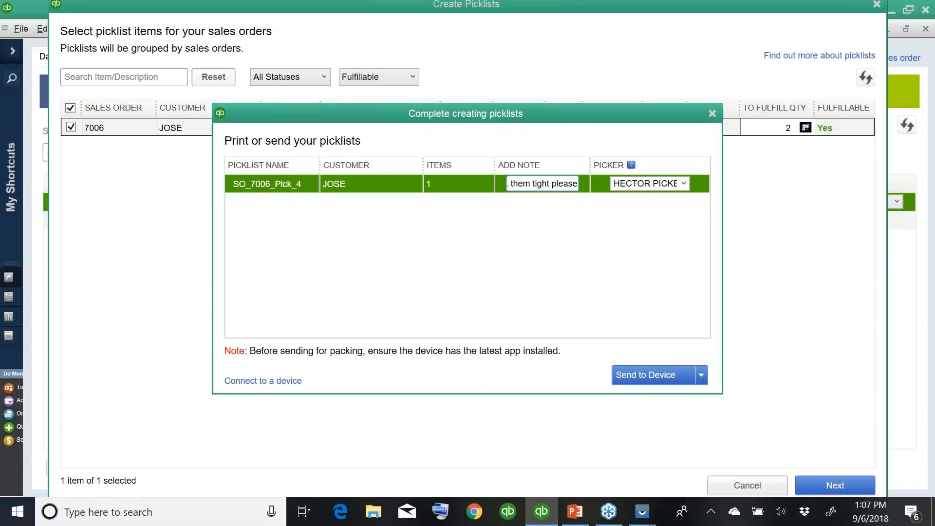
drag(559, 184, 497, 185)
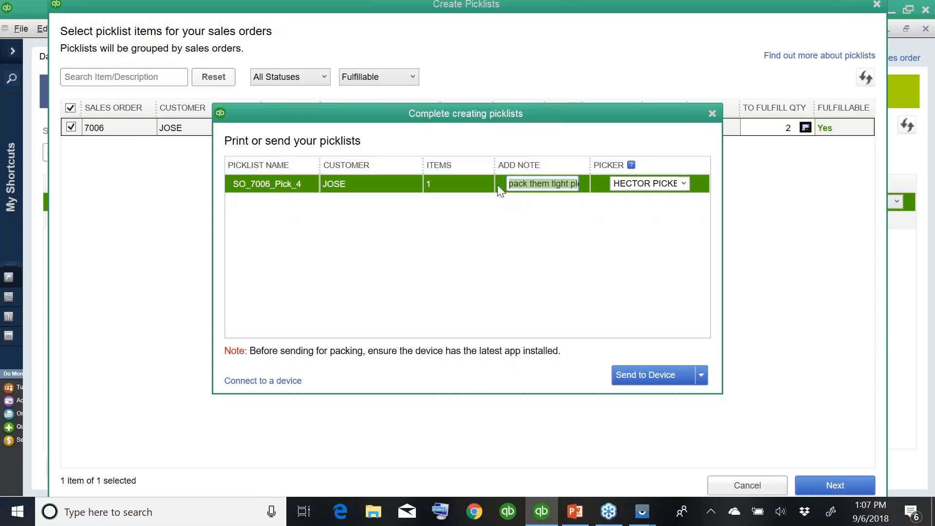
click(547, 186)
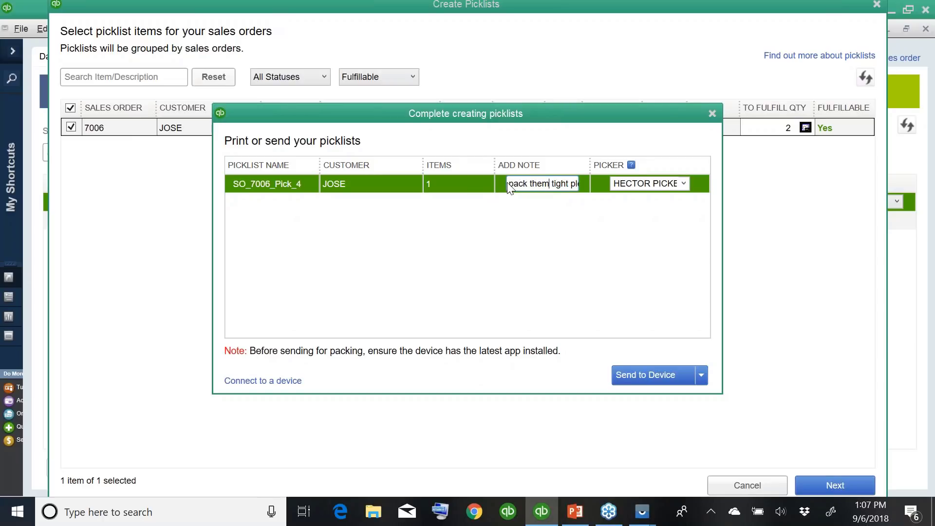
Set the picklist note to "I saw a few in the backroom" and send the picklist to the picker's device
drag(510, 187, 636, 200)
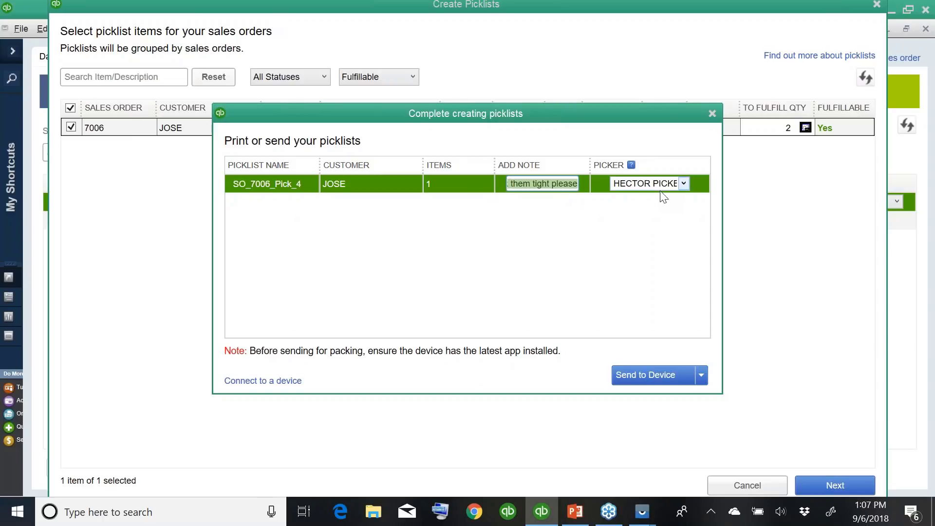
text(I saw a few )
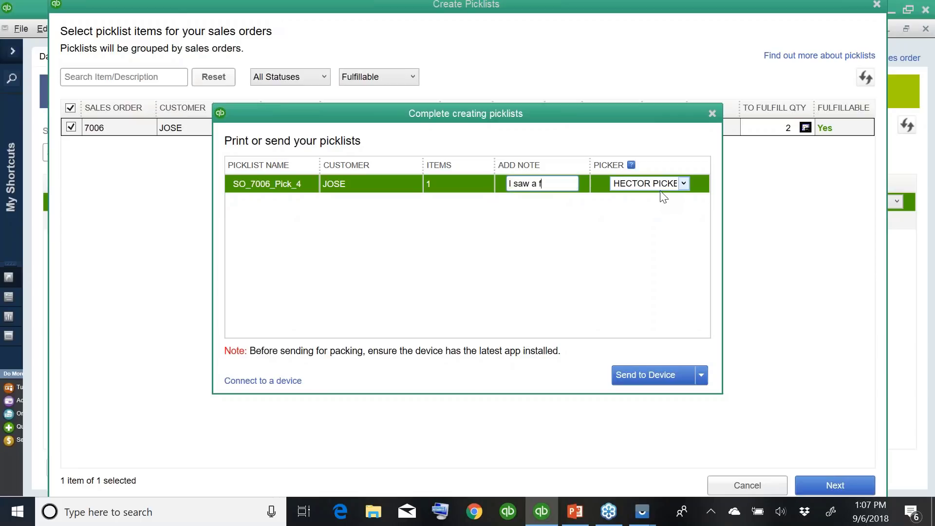
text(in the backroom)
drag(577, 184, 489, 185)
click(555, 184)
click(681, 380)
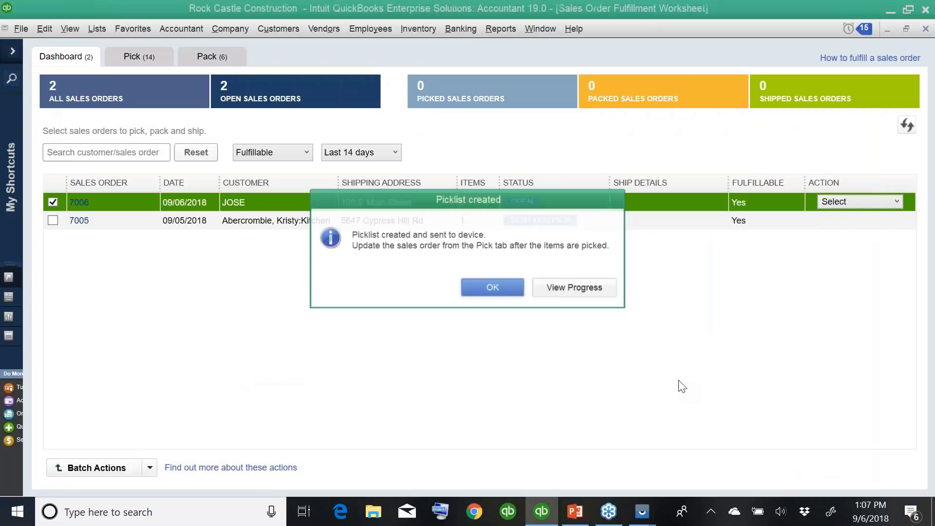
click(493, 288)
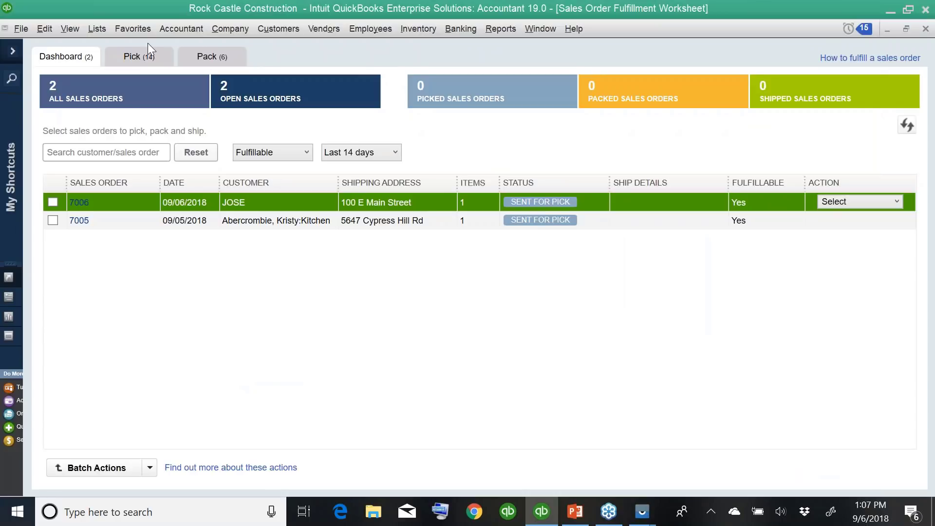
Open the list of picklists and widen the Notes column to show the full note text
click(140, 58)
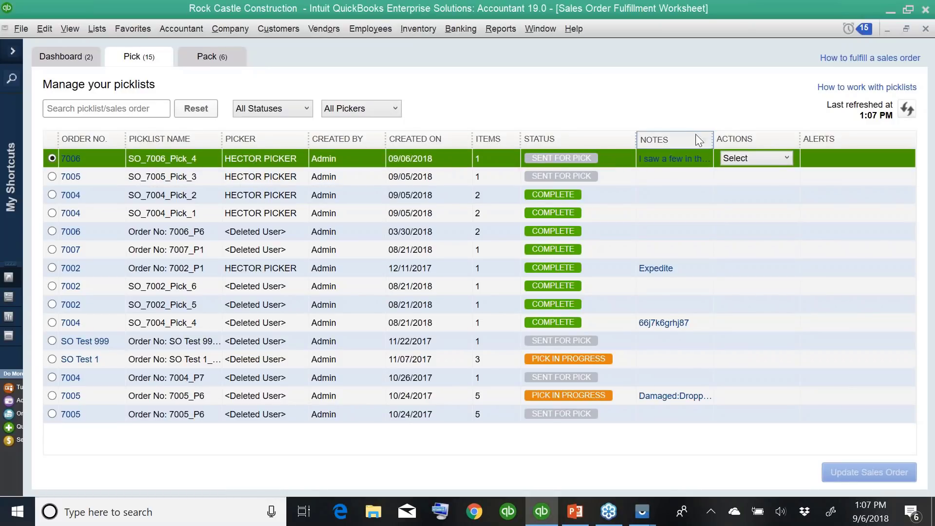
drag(714, 139, 781, 139)
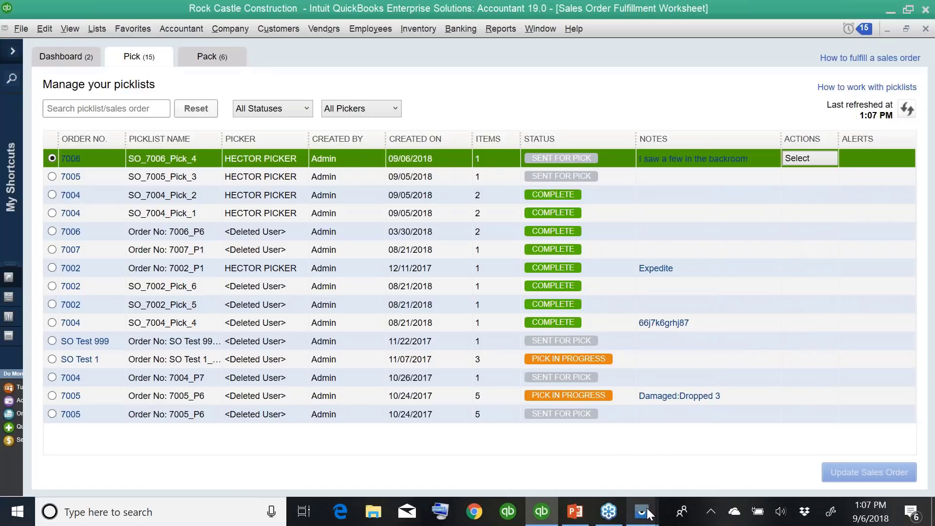
Switch to the MC40N0 device window and look over its task list, Pack screen and navigation menu
mouse_move(644, 509)
click(664, 436)
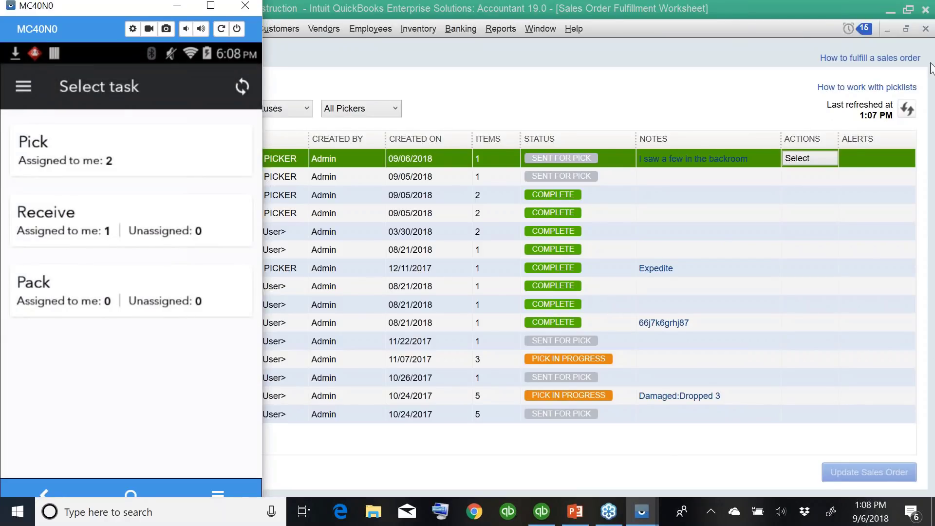
click(920, 86)
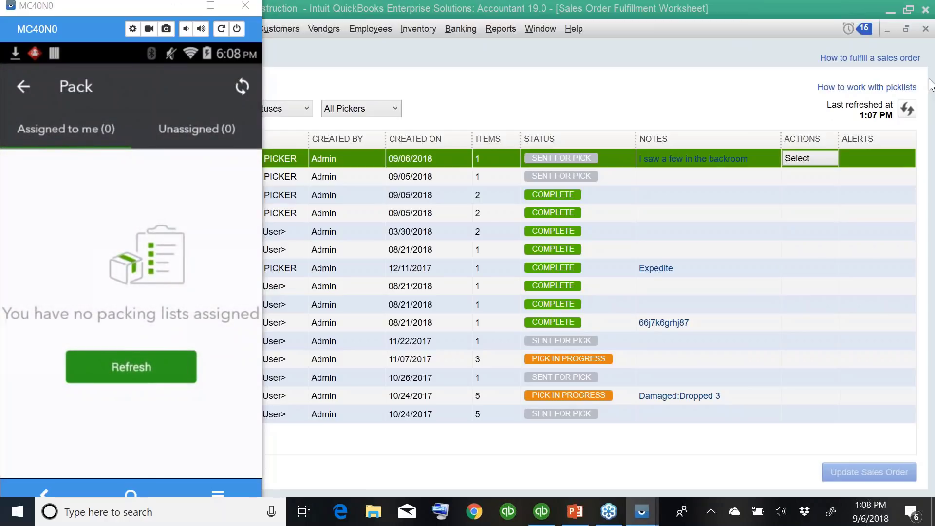
click(20, 88)
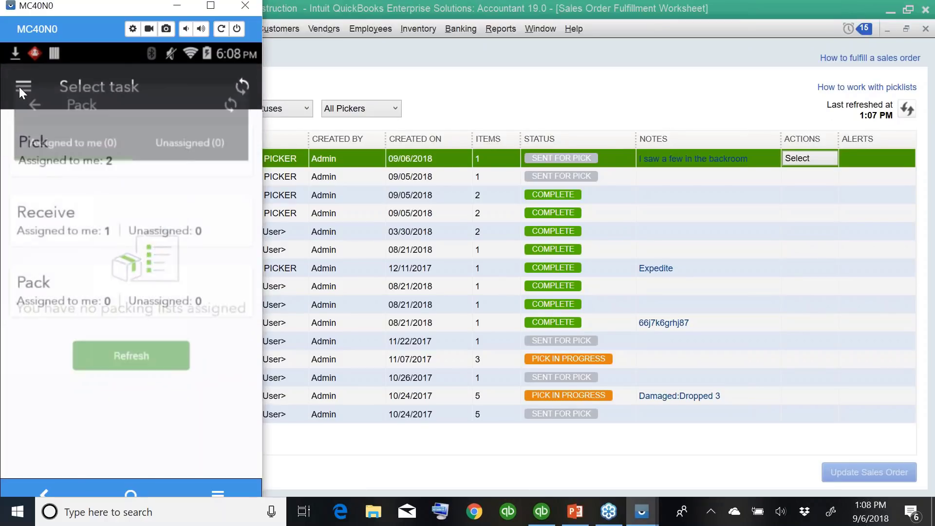
click(21, 87)
click(918, 83)
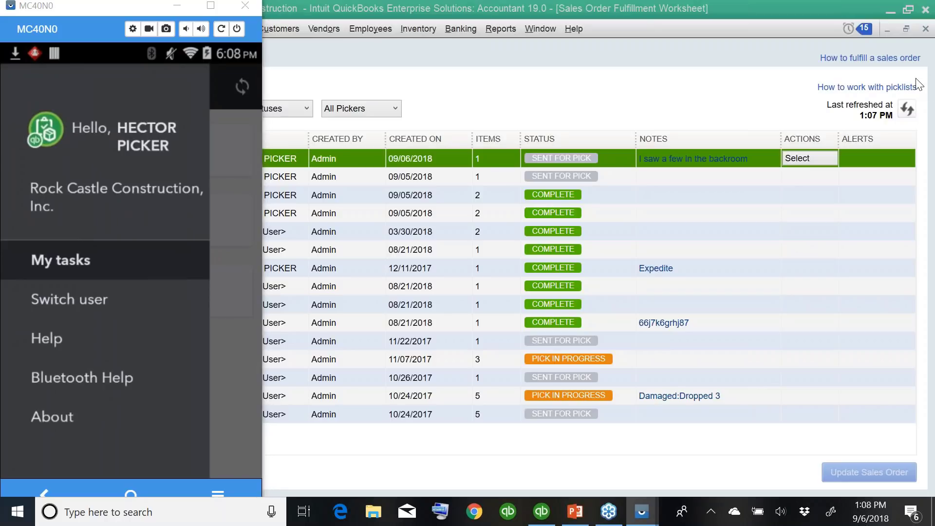
click(230, 174)
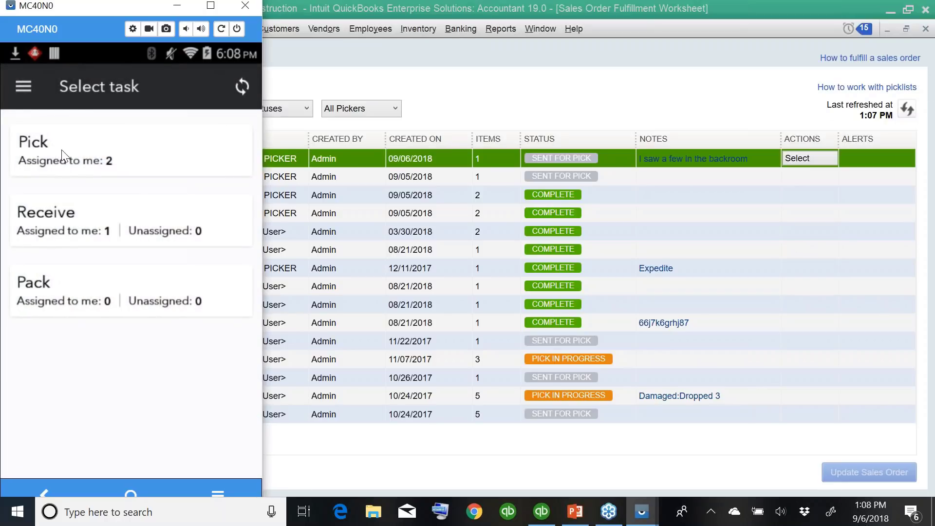
Open the assigned picklist with the backroom note, try scanning an item for it, and dismiss the scan message
click(87, 159)
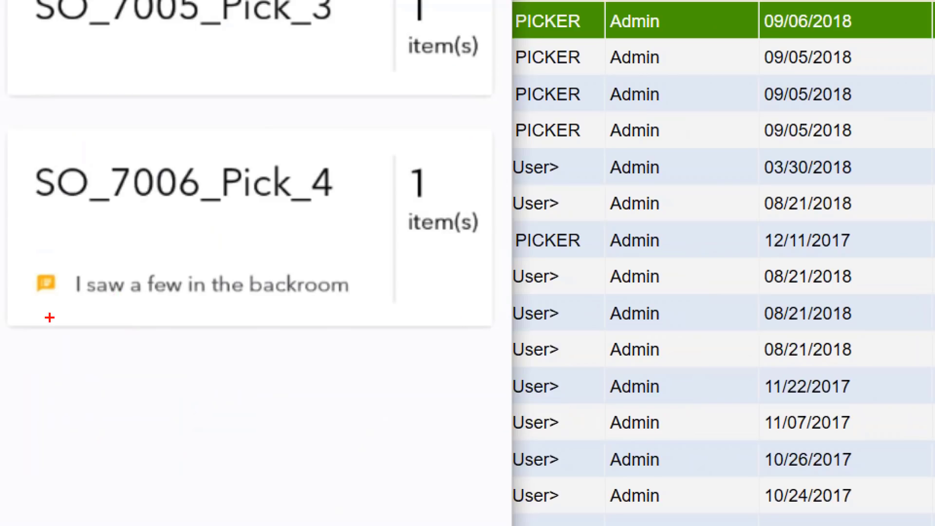
mouse_move(25, 297)
mouse_down()
mouse_move(408, 321)
mouse_move(39, 220)
mouse_move(68, 321)
mouse_up()
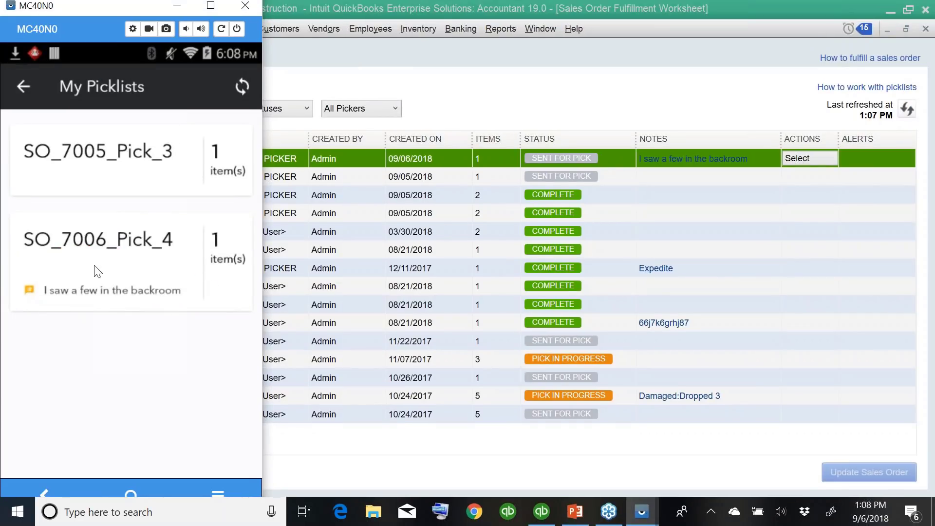
click(120, 251)
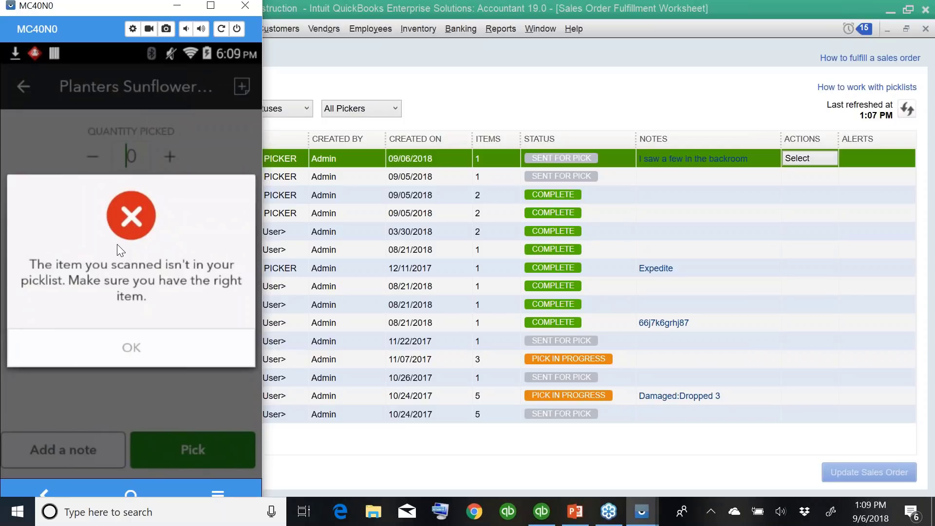
click(133, 344)
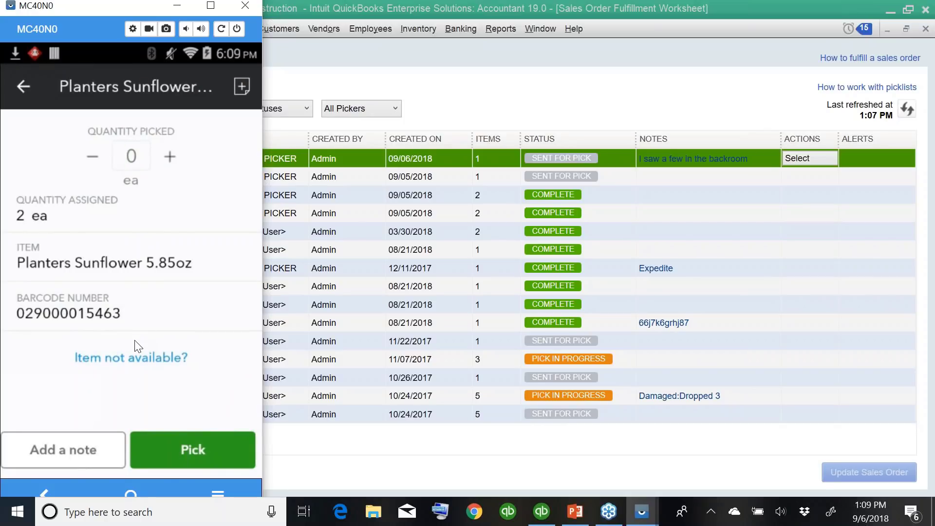
Pick the Planters Sunflower 5.85oz item with the custom note "old version" and complete the picklist
text(12)
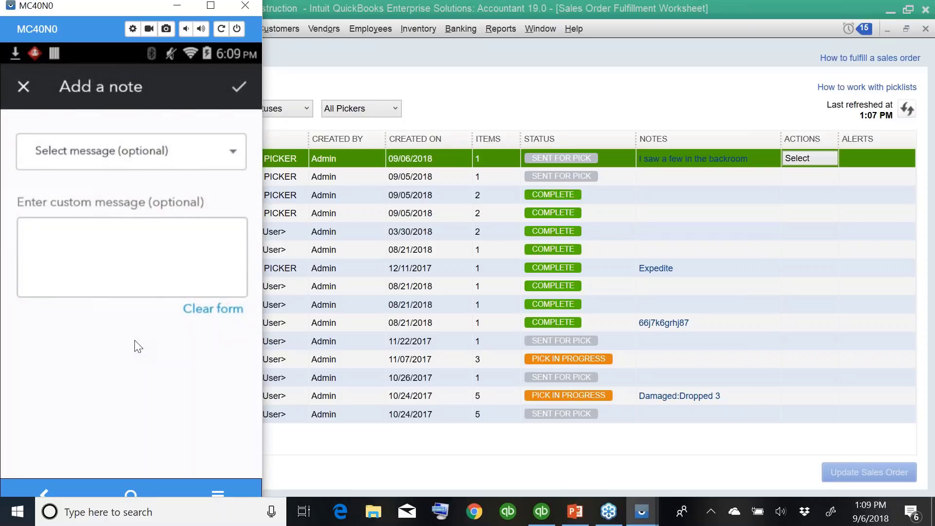
text(old)
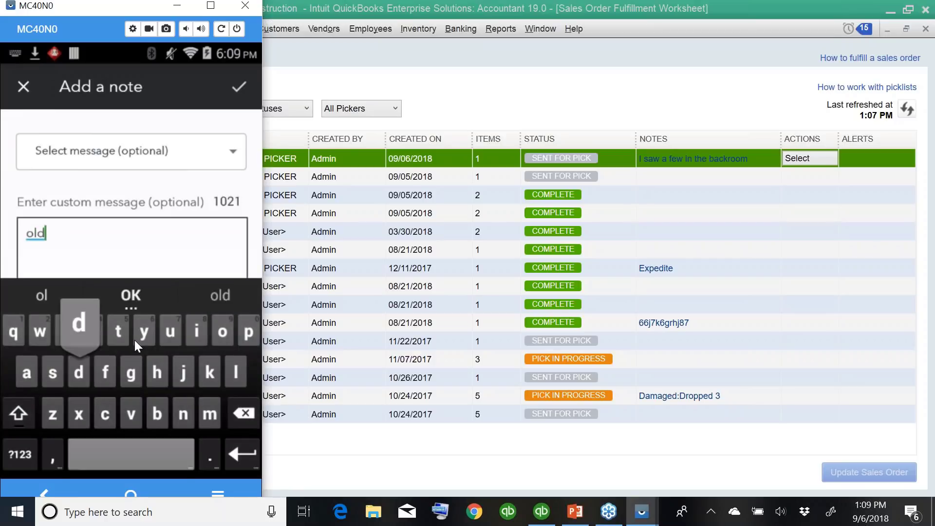
text( version)
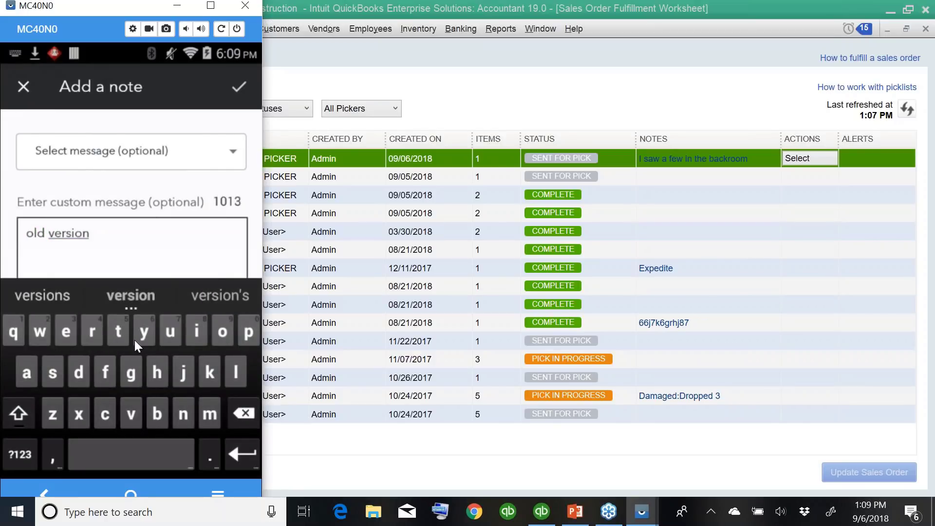
key(Return)
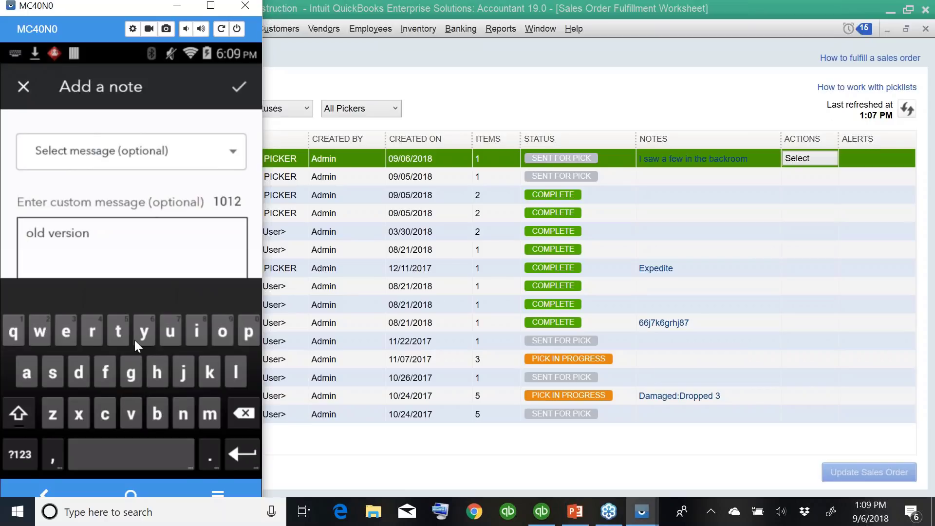
key(Escape)
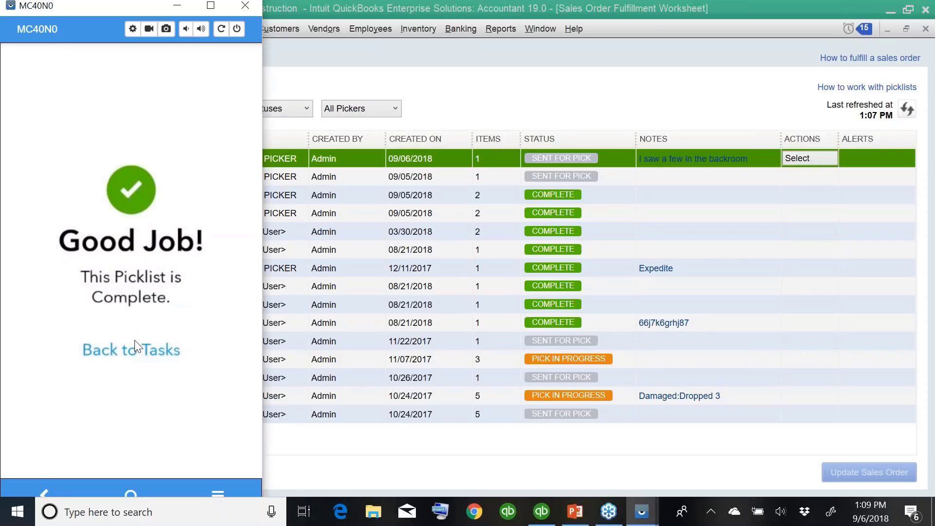
Return to the device's task list, switch back to QuickBooks and refresh the picklists in the fulfillment worksheet
click(134, 347)
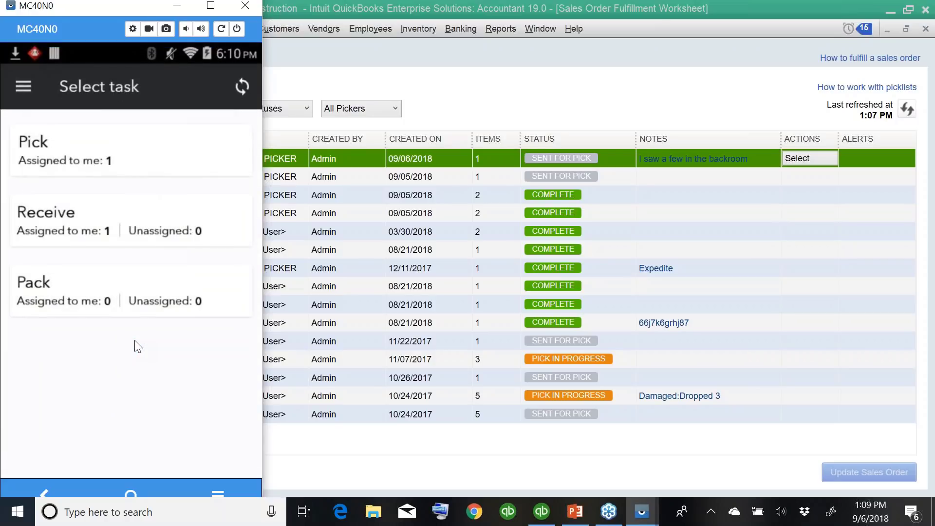
click(485, 163)
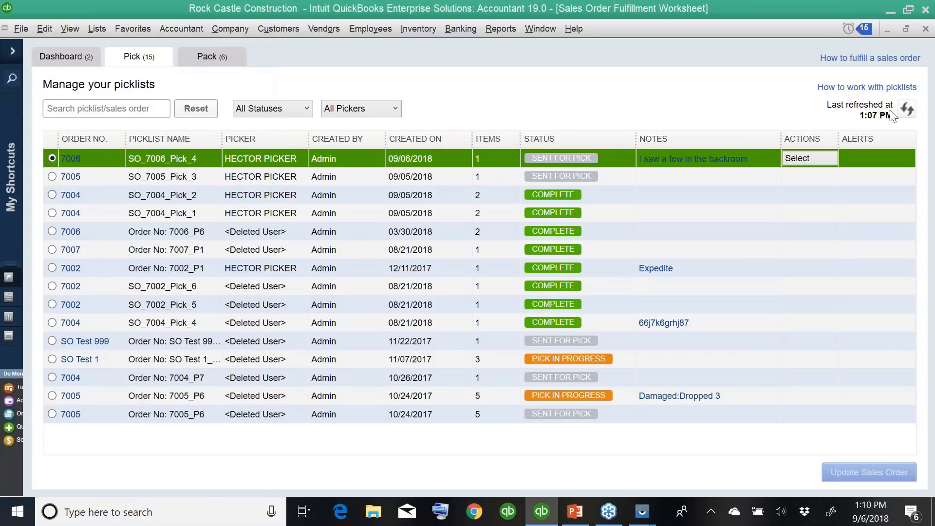
click(906, 111)
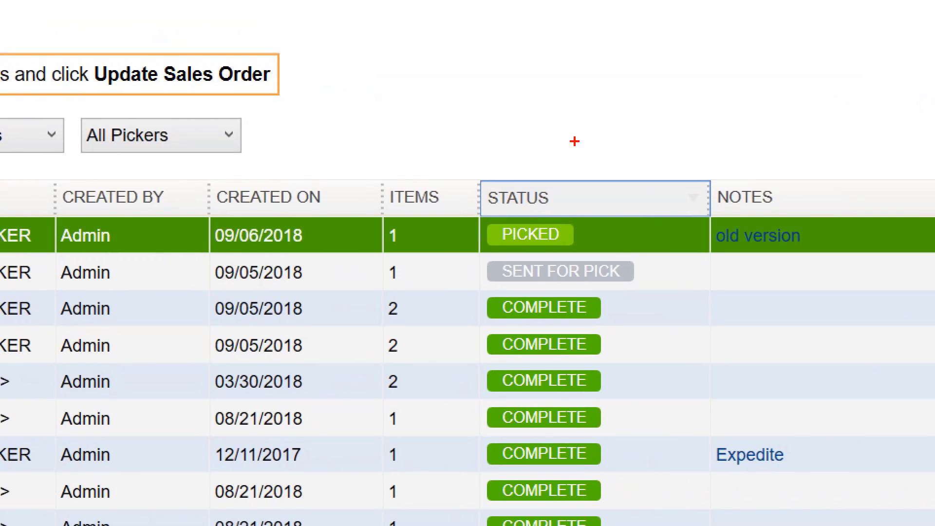
Open the notes recorded on the newly picked picklist, read them and close them
mouse_move(575, 141)
mouse_down()
mouse_move(442, 214)
mouse_move(521, 279)
mouse_move(611, 133)
mouse_move(534, 134)
mouse_up()
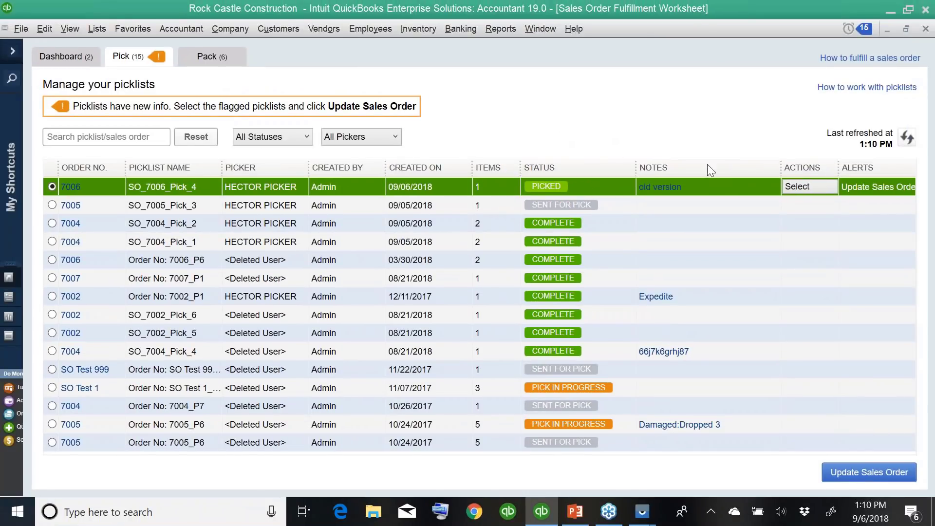
click(662, 187)
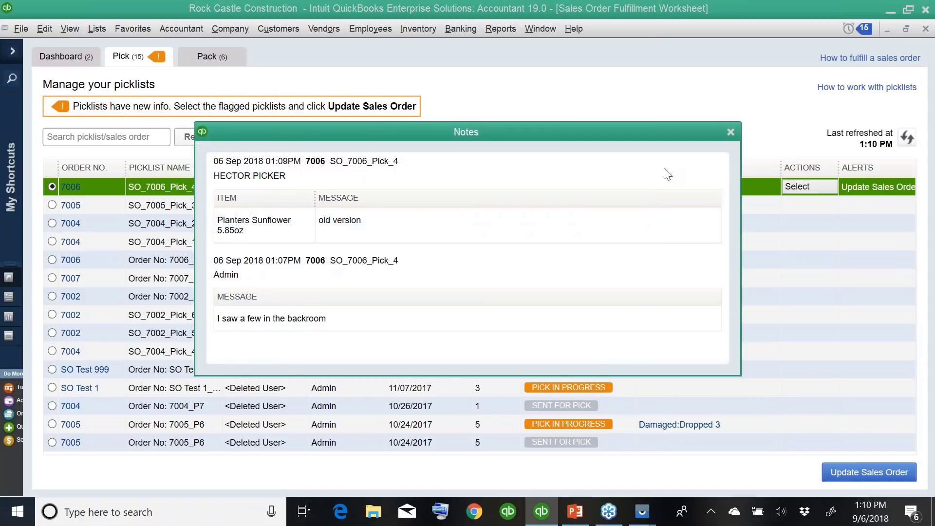
click(730, 133)
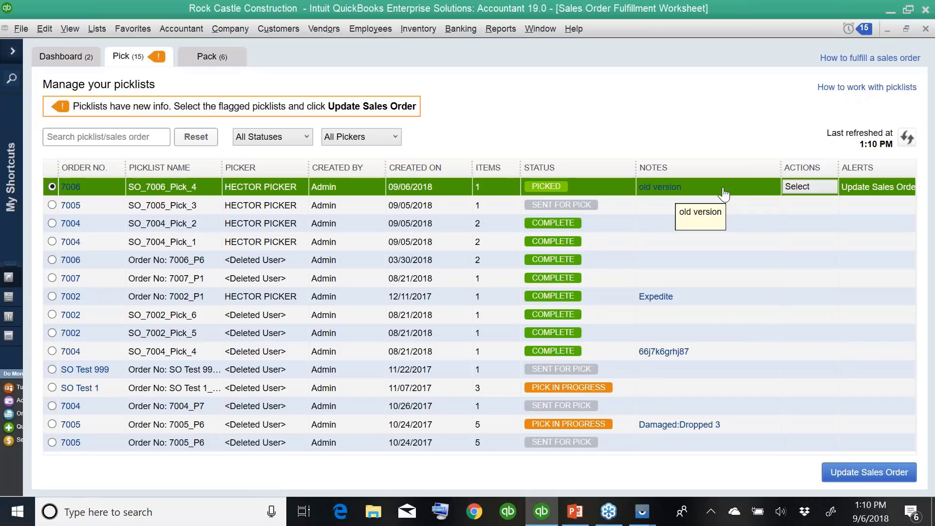
Preview the packing slip of the newly picked picklist and close the print dialog without printing
click(823, 187)
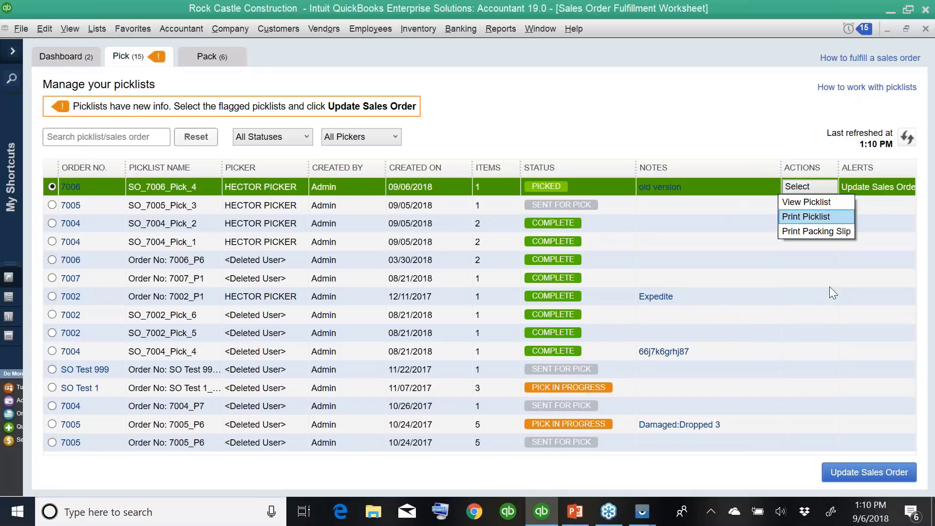
click(875, 477)
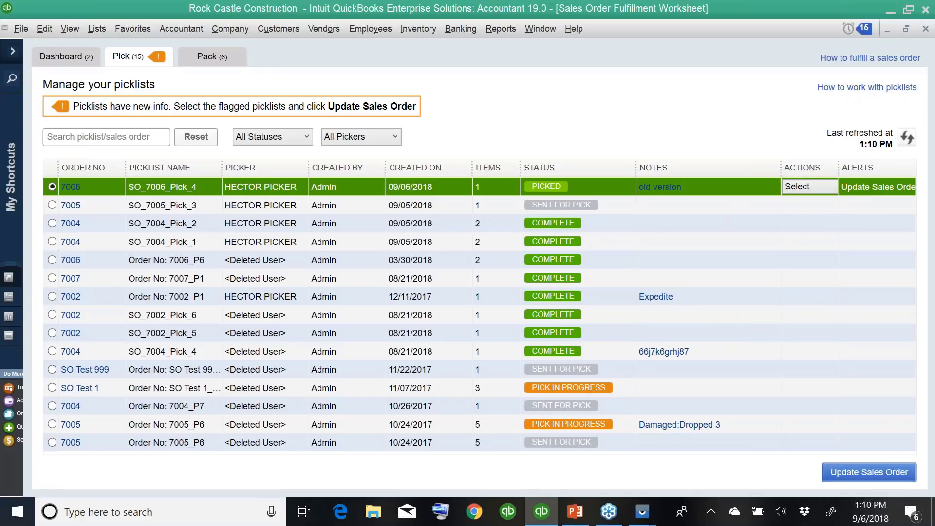
click(817, 189)
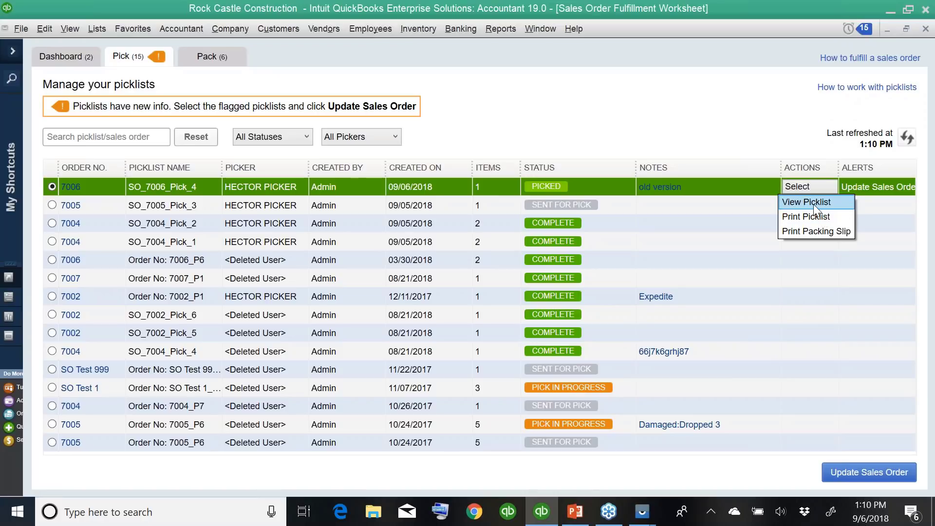
click(811, 232)
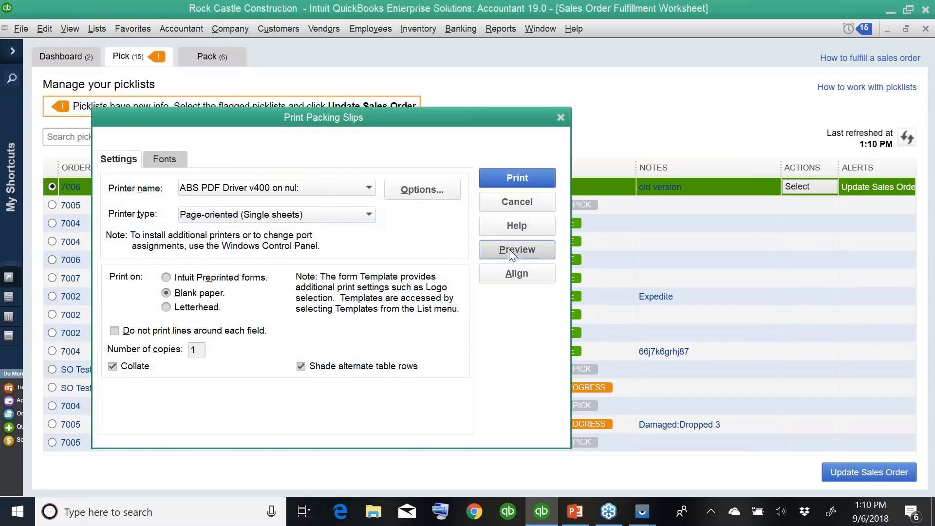
click(510, 249)
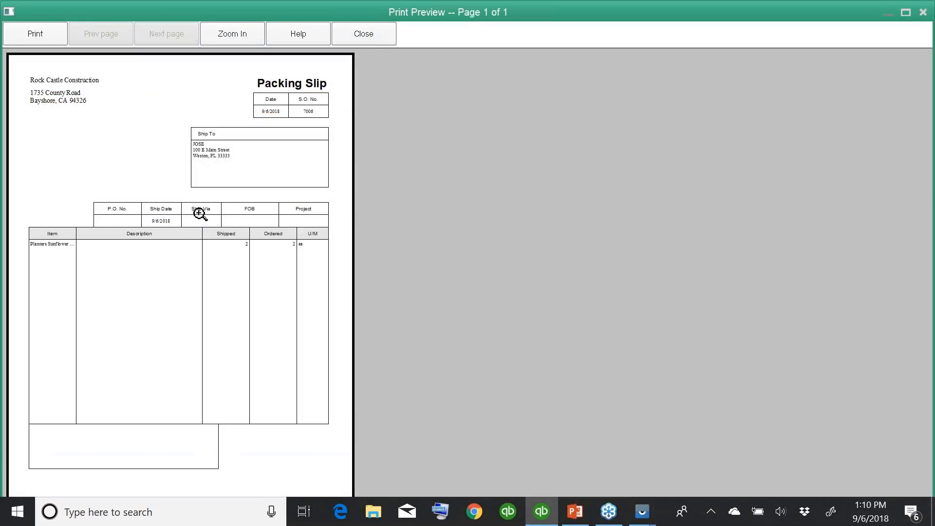
click(365, 41)
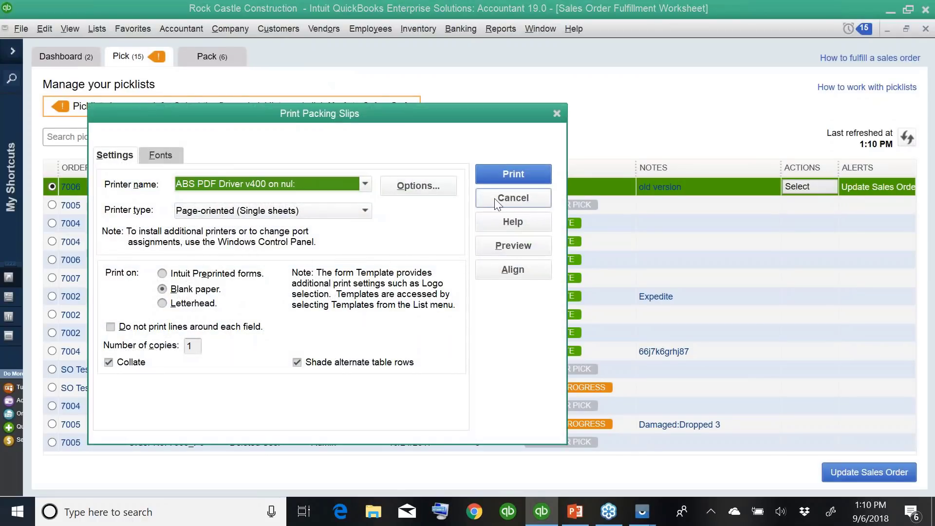
click(506, 196)
Check the dashboard's order statuses and update the sales order from the flagged picklist marked as picked
click(63, 58)
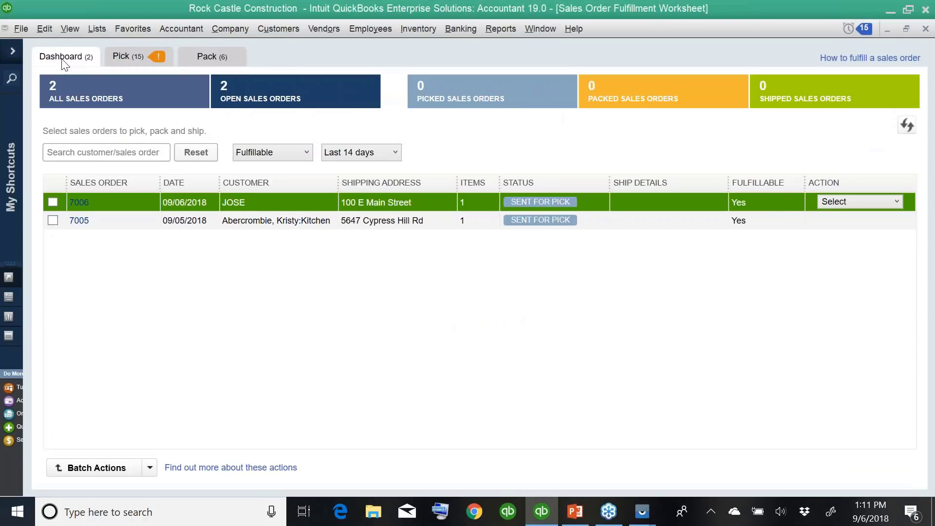
click(905, 127)
click(132, 56)
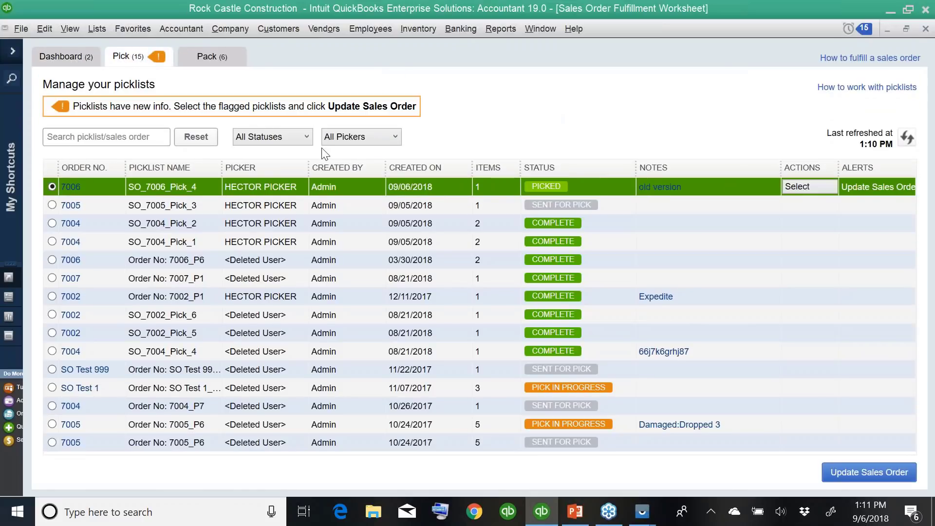
click(858, 473)
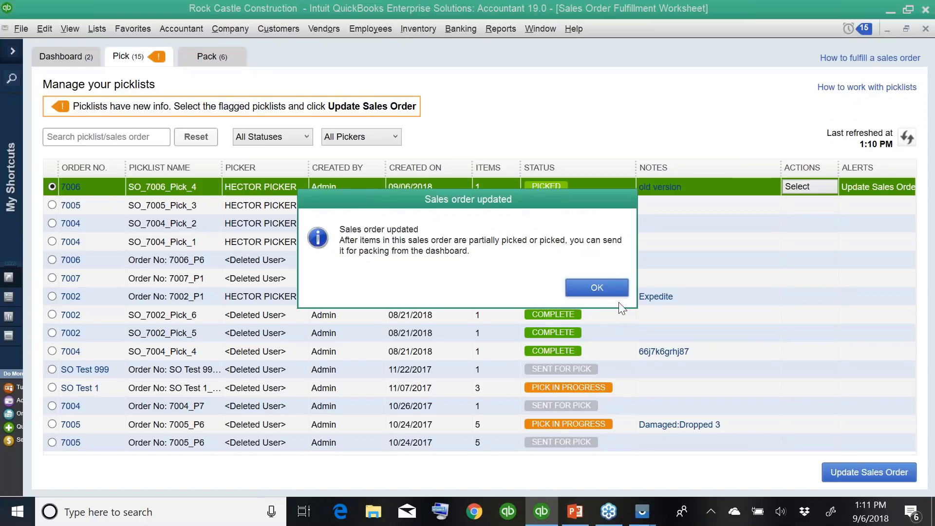
click(611, 290)
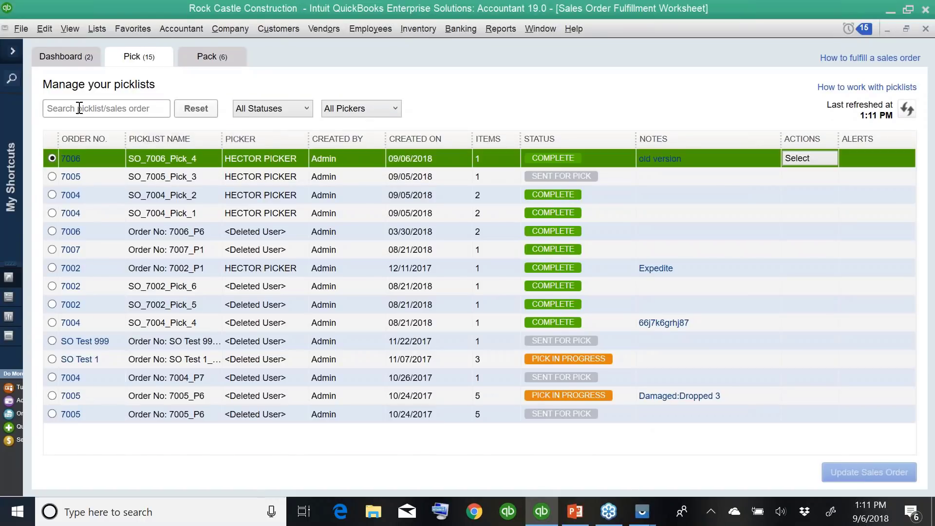
Open the picked sales order from the dashboard, review its order status and line item status, and close it
click(61, 55)
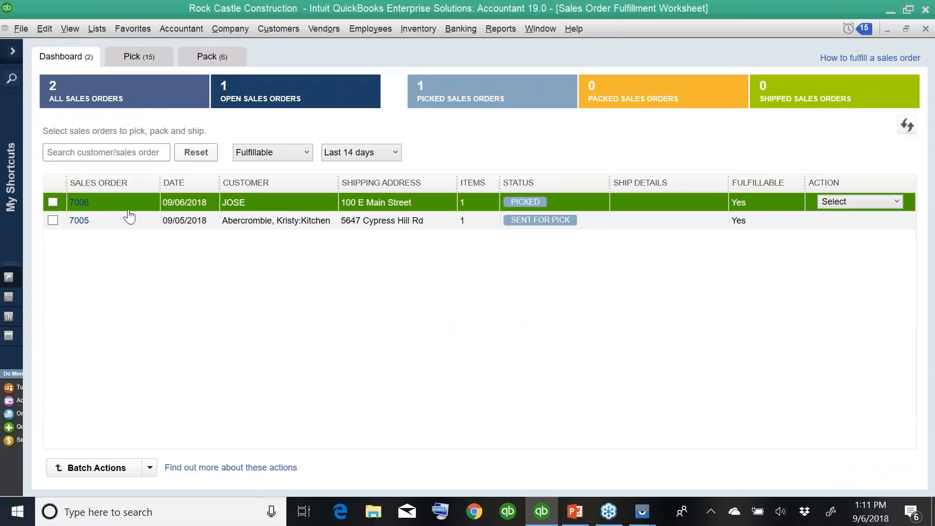
click(79, 202)
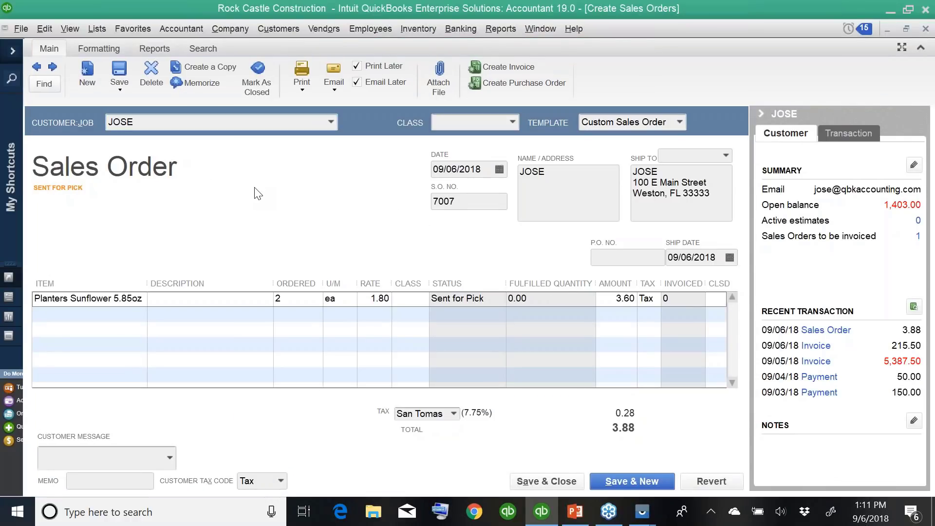
key(Escape)
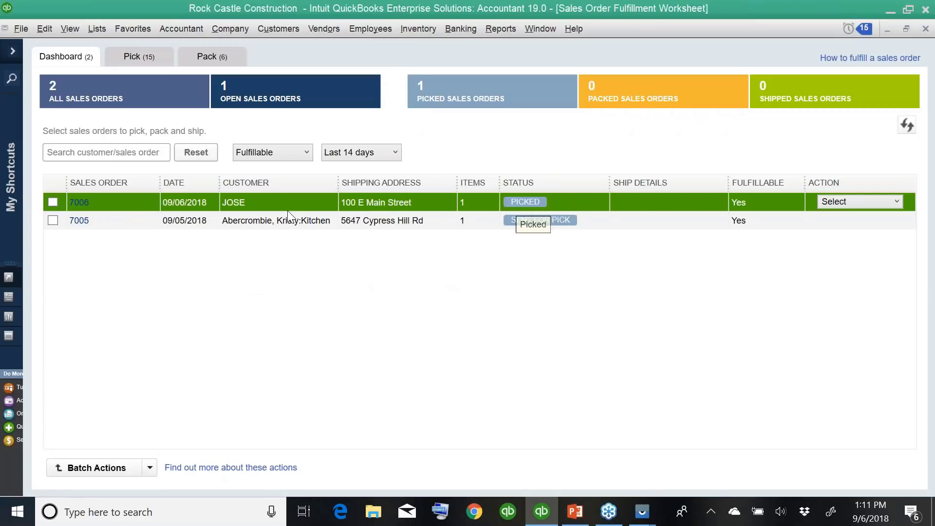
click(85, 203)
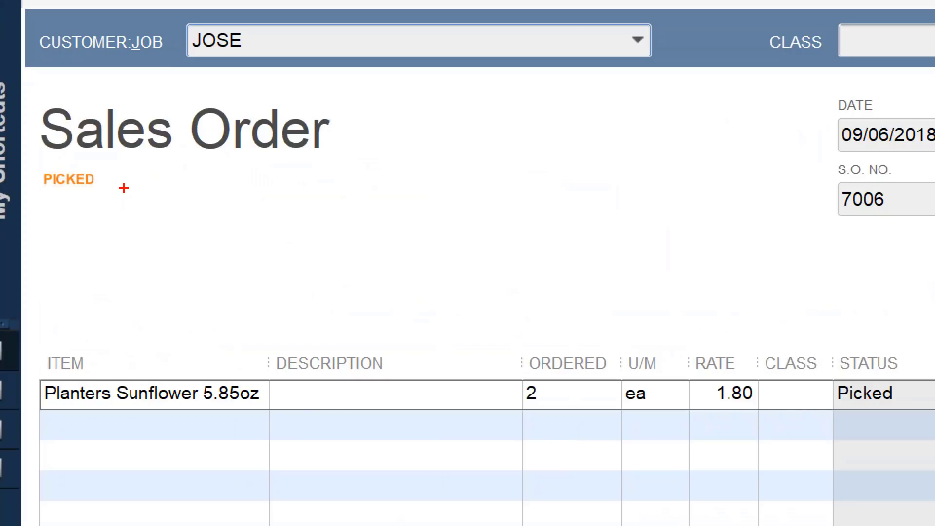
mouse_move(117, 180)
mouse_down()
mouse_move(79, 169)
mouse_move(79, 219)
mouse_move(99, 183)
mouse_up()
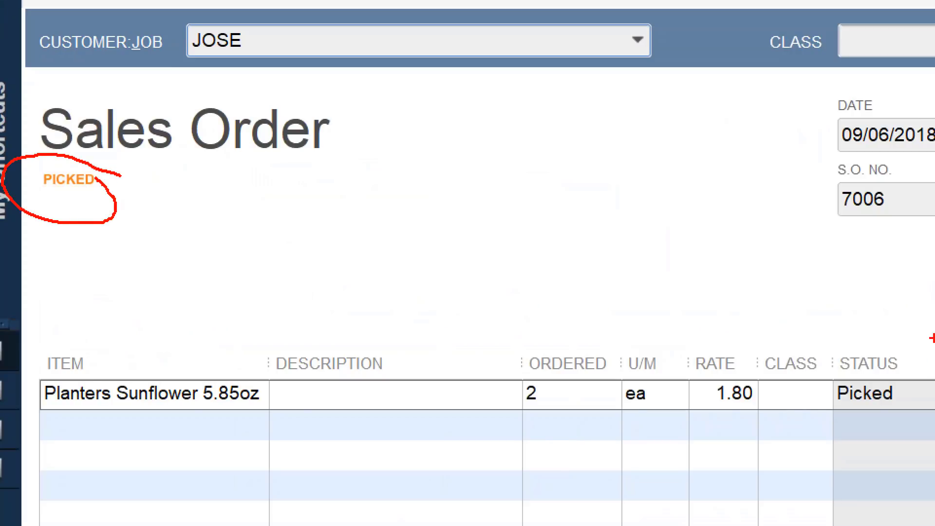
mouse_move(890, 336)
mouse_down()
mouse_move(802, 335)
mouse_move(892, 324)
mouse_move(858, 325)
mouse_up()
key(Escape)
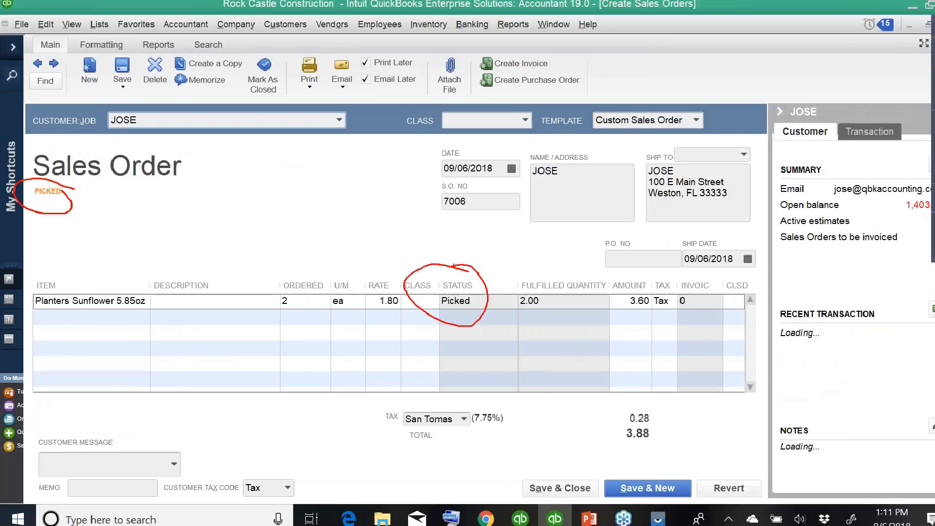
key(Escape)
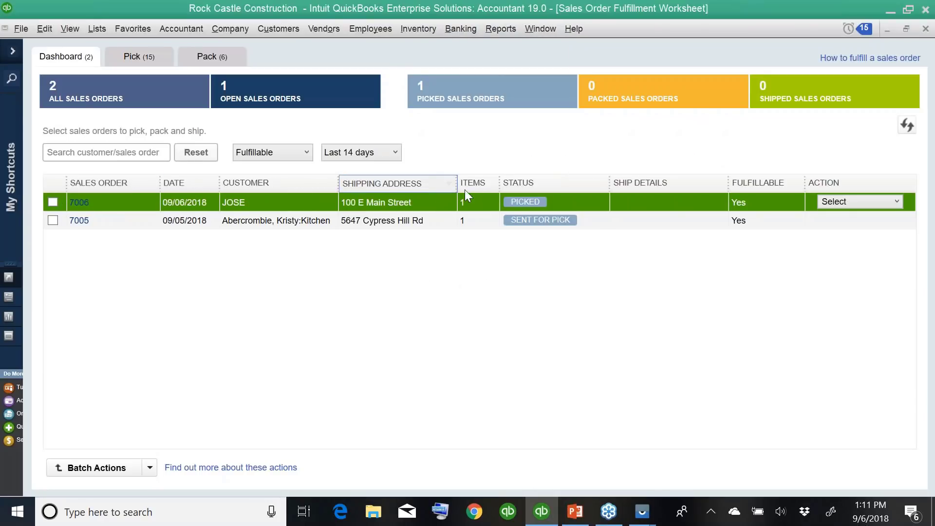
Send the picked sales order for packing to the device, assigned to the warehouse picker
click(846, 200)
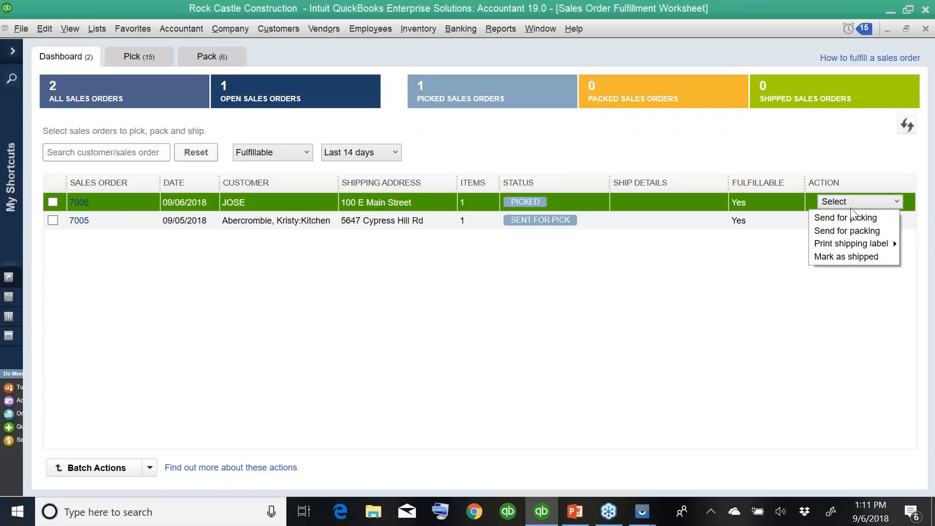
click(854, 232)
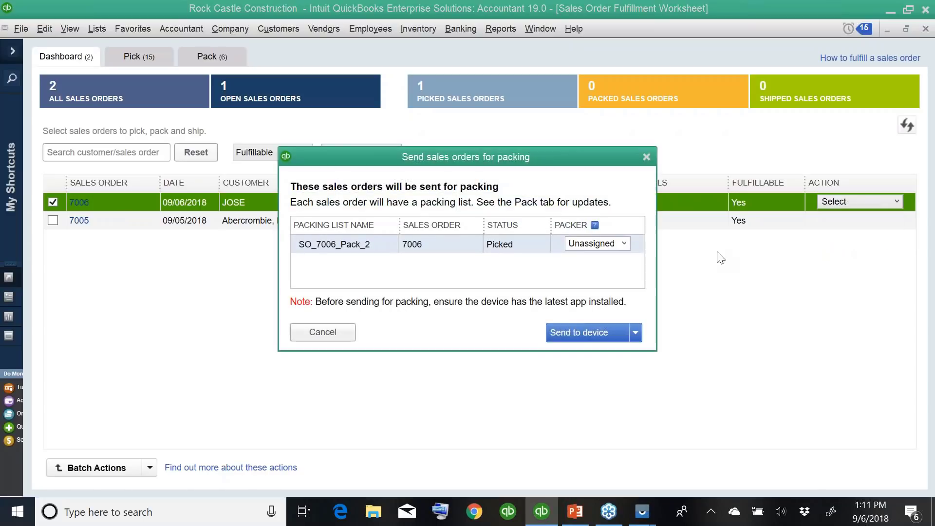
click(623, 244)
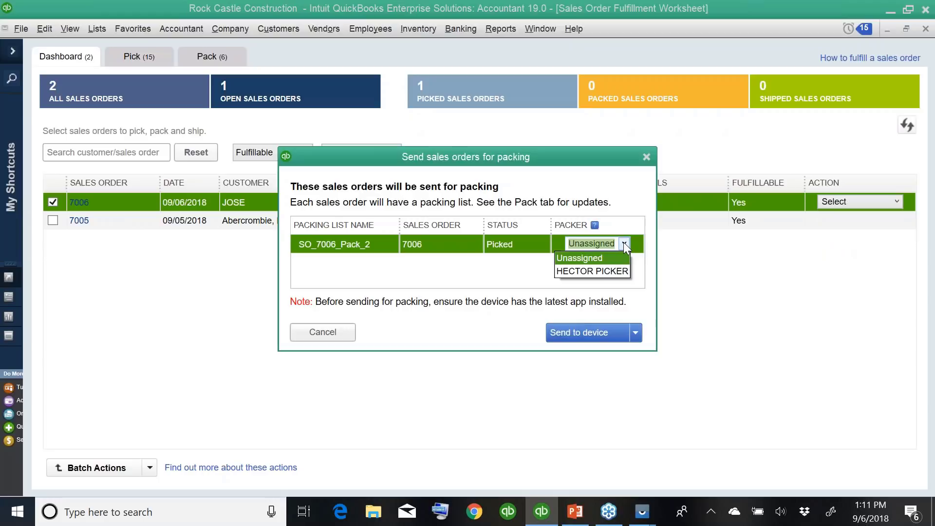
click(591, 271)
click(598, 244)
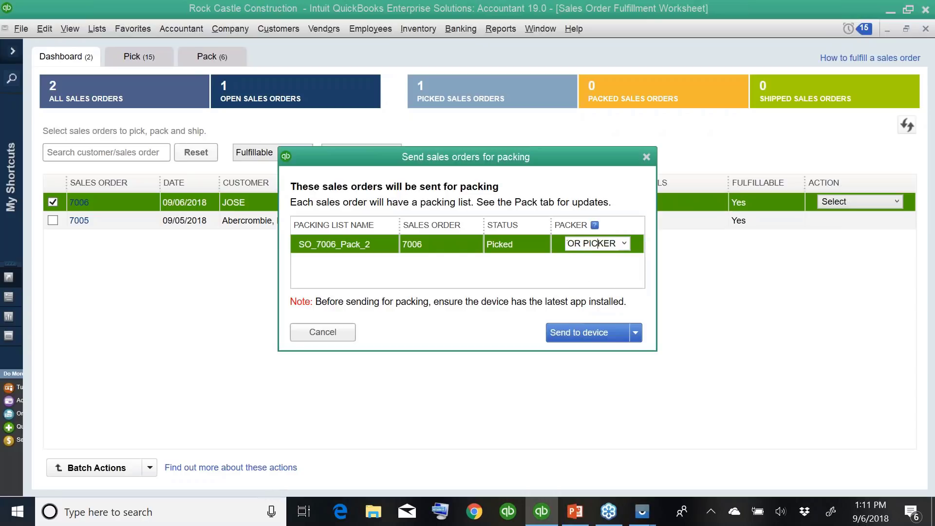
click(584, 332)
click(469, 293)
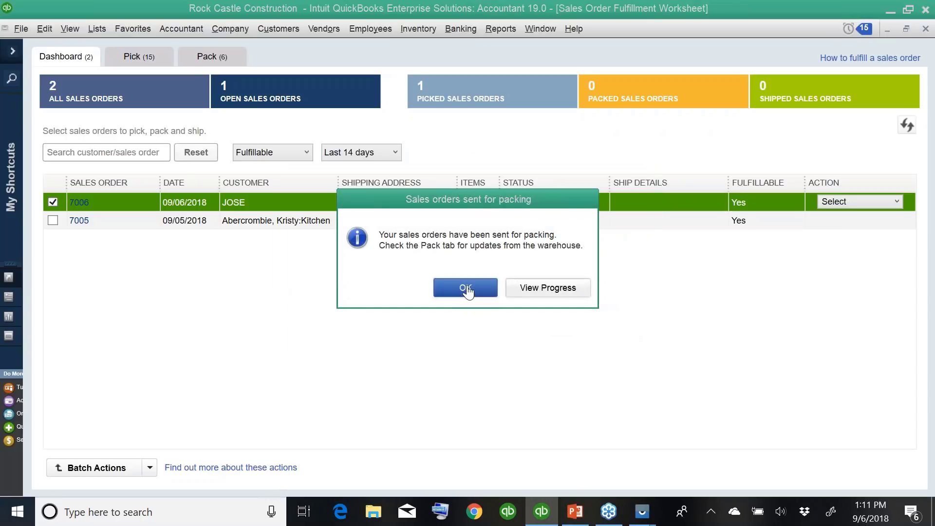
Pack the assigned sales order in the MC40N0 device window and refresh the fulfillment worksheet's dashboard in QuickBooks
mouse_move(641, 510)
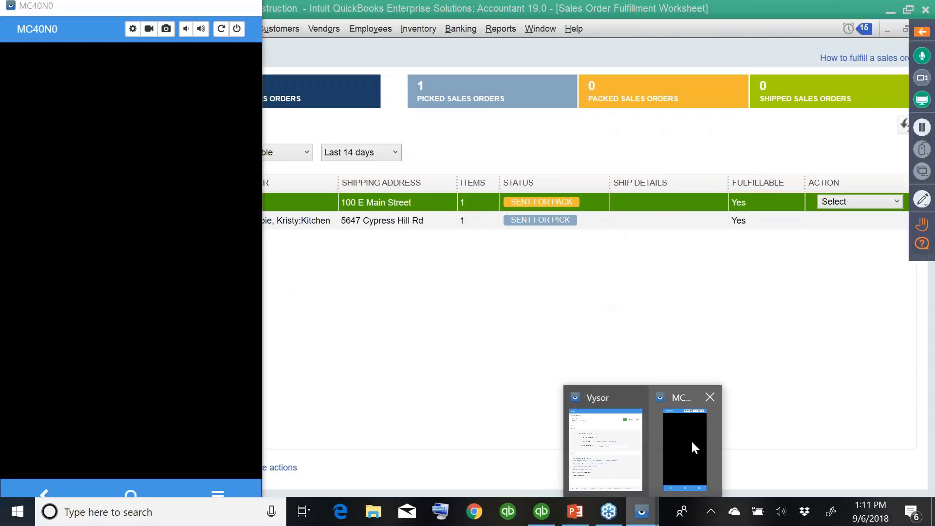
click(692, 441)
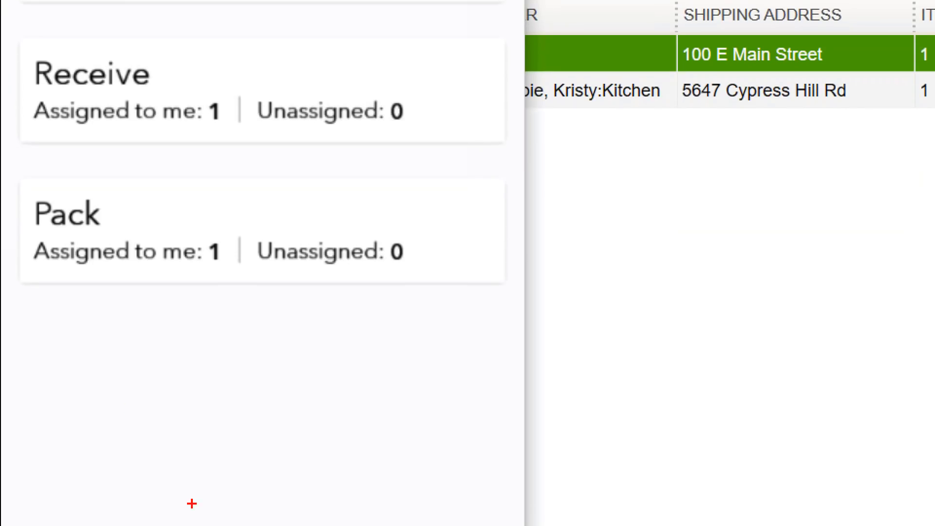
mouse_move(187, 307)
mouse_down()
mouse_move(276, 193)
mouse_move(2, 214)
mouse_move(250, 318)
mouse_up()
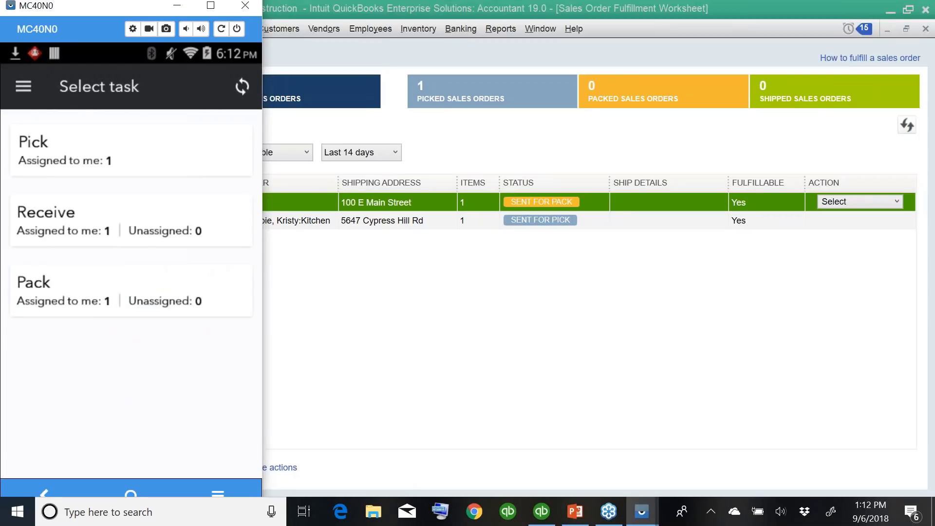
click(131, 291)
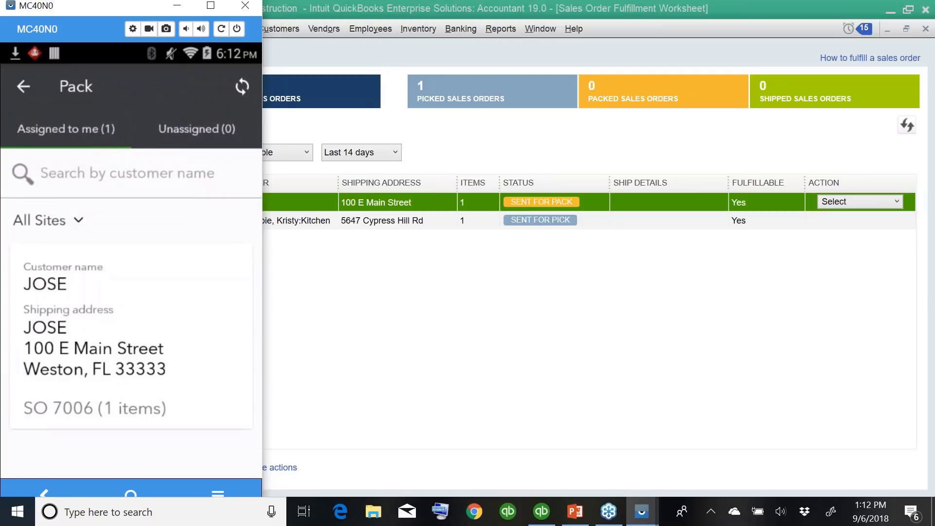
click(130, 336)
click(23, 86)
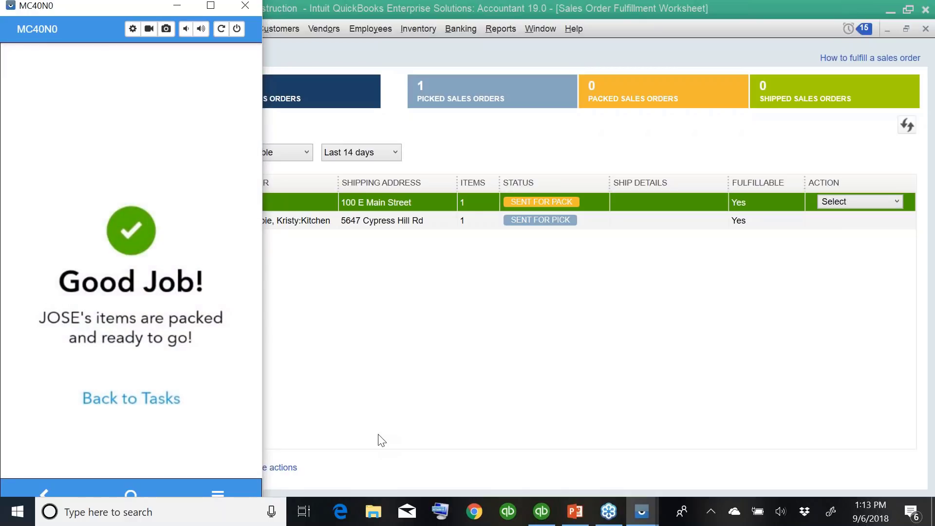
click(526, 353)
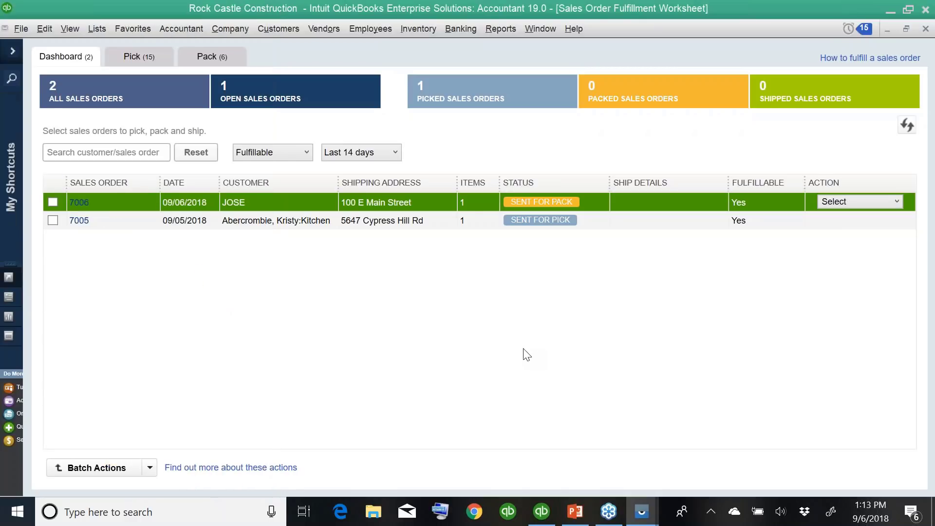
click(906, 125)
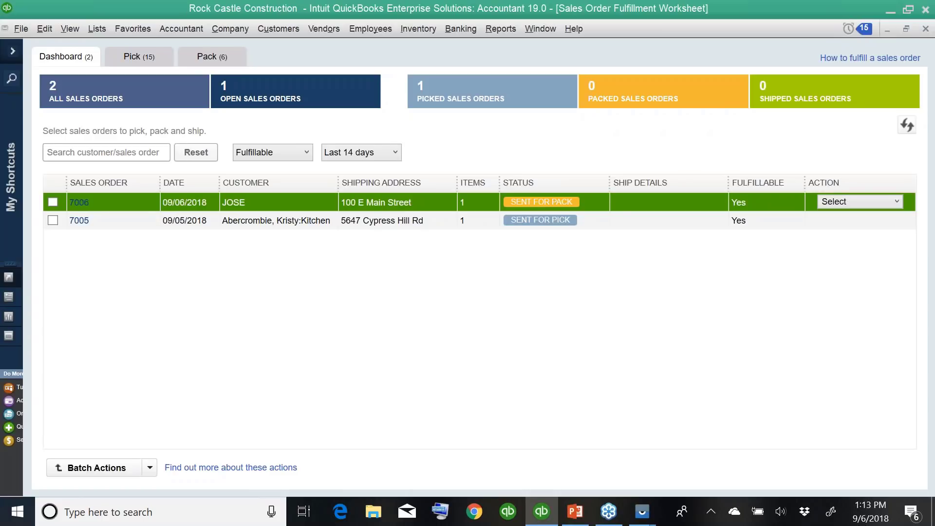
Show all sales orders, refresh the dashboard, and check the shipping label carriers offered for the sales order sent for packing
click(104, 93)
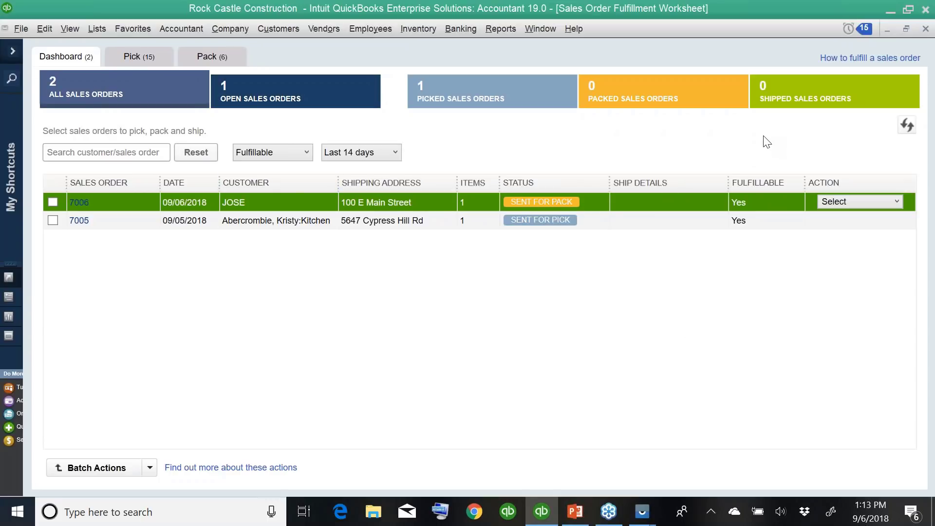
click(905, 127)
click(840, 202)
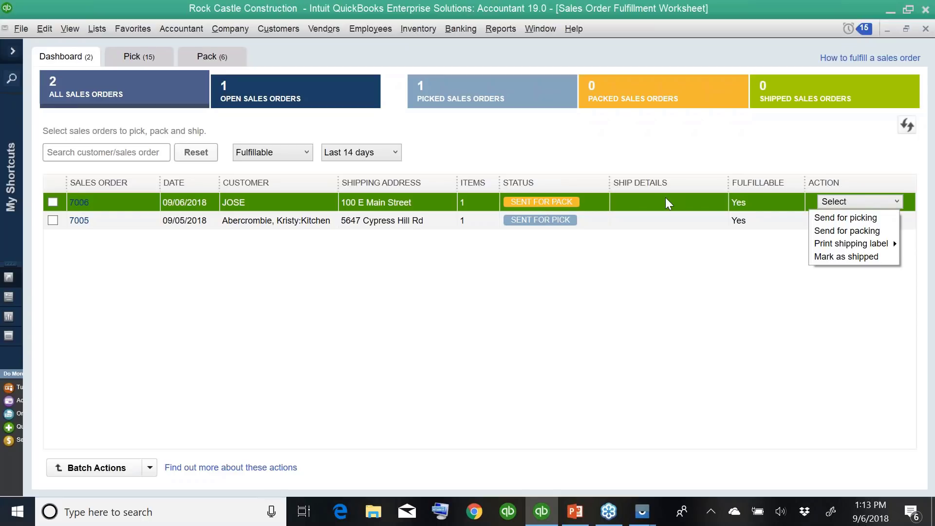
mouse_move(879, 248)
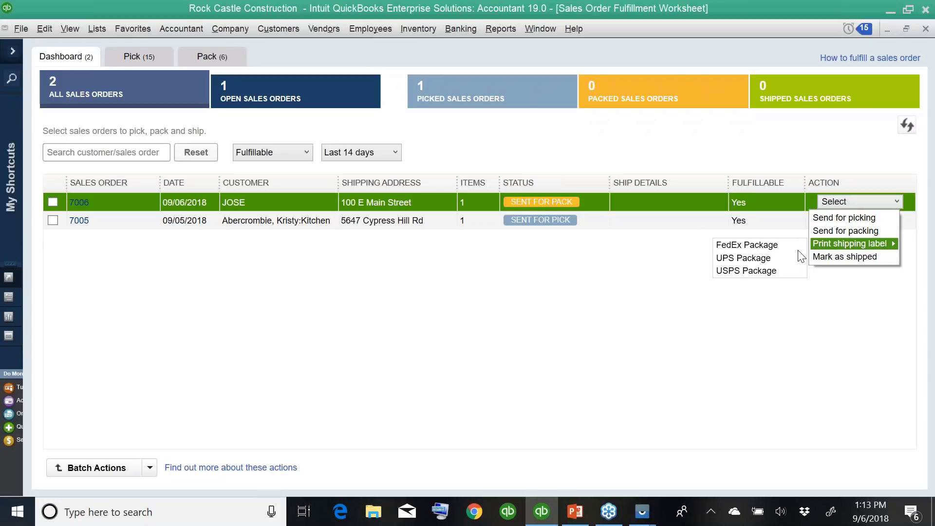
click(754, 270)
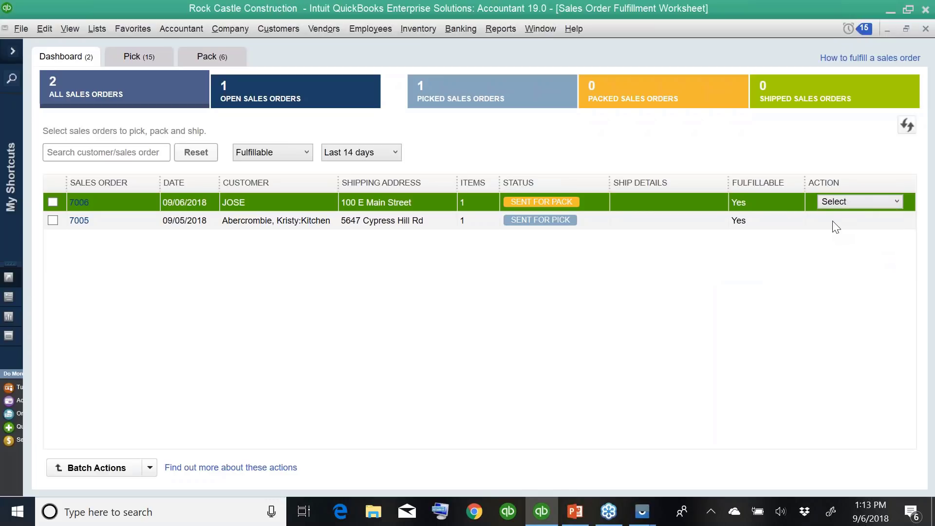
click(860, 201)
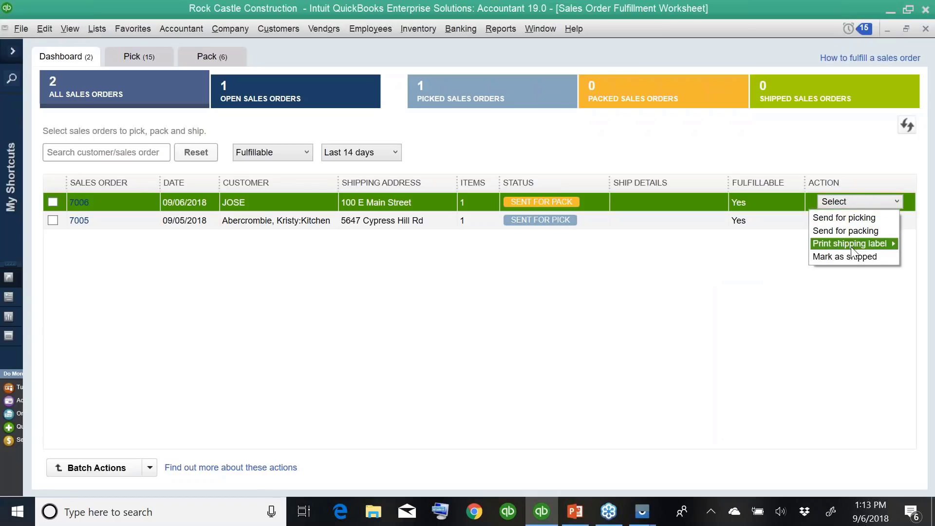
click(854, 256)
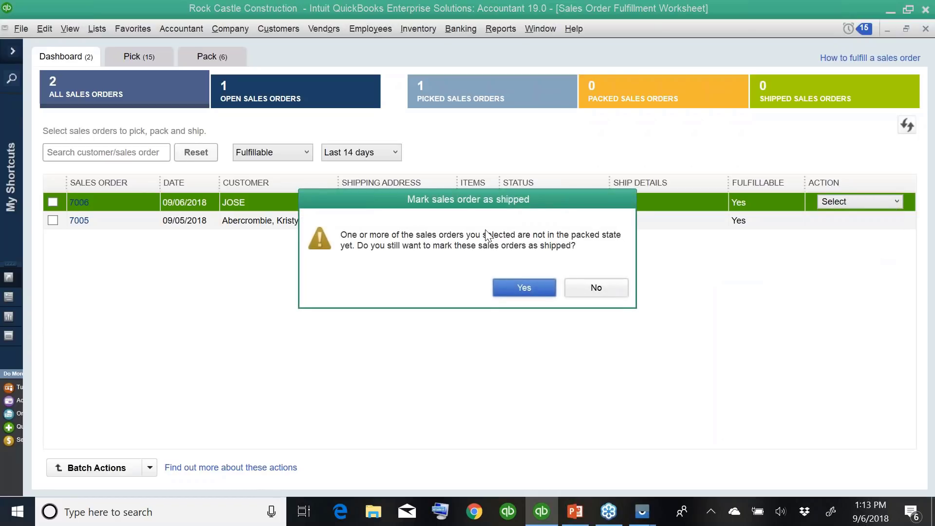
click(595, 288)
Refresh the packing lists and update the sales order from the flagged packing list marked as packed
click(206, 56)
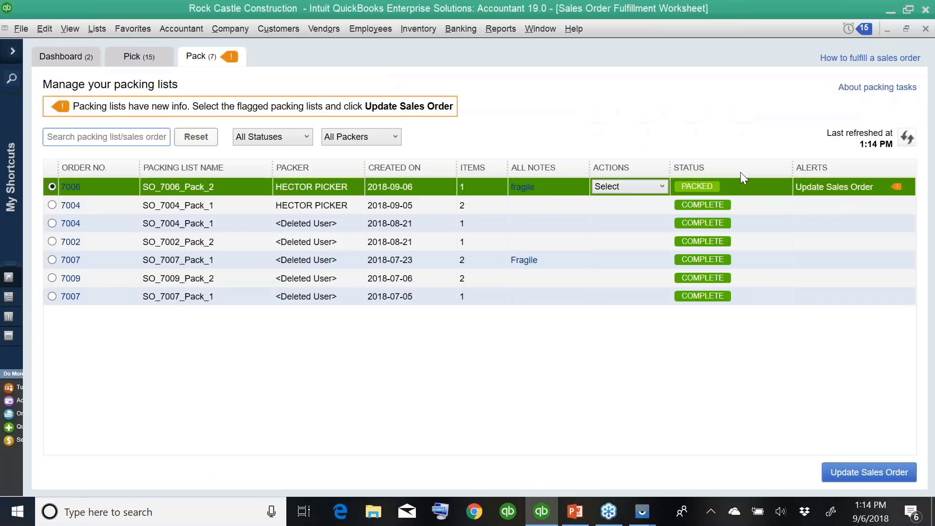
click(906, 139)
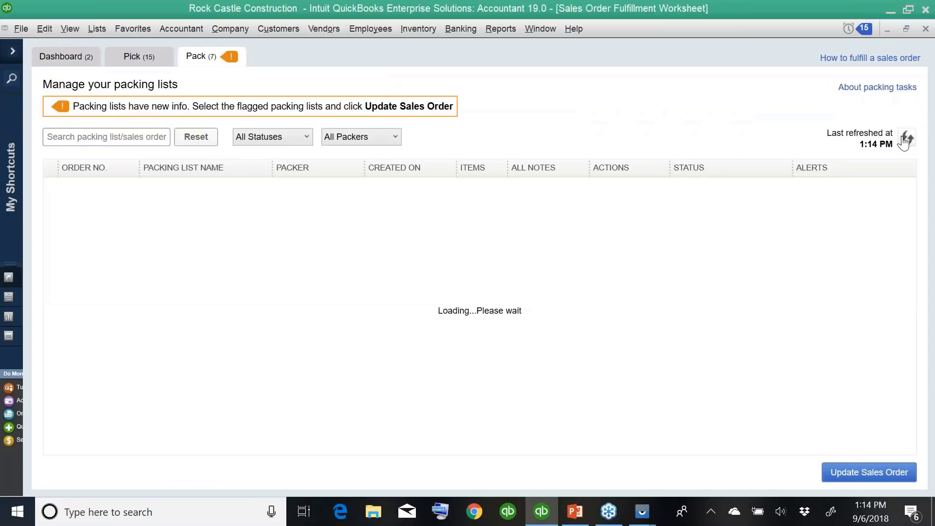
click(880, 475)
click(598, 289)
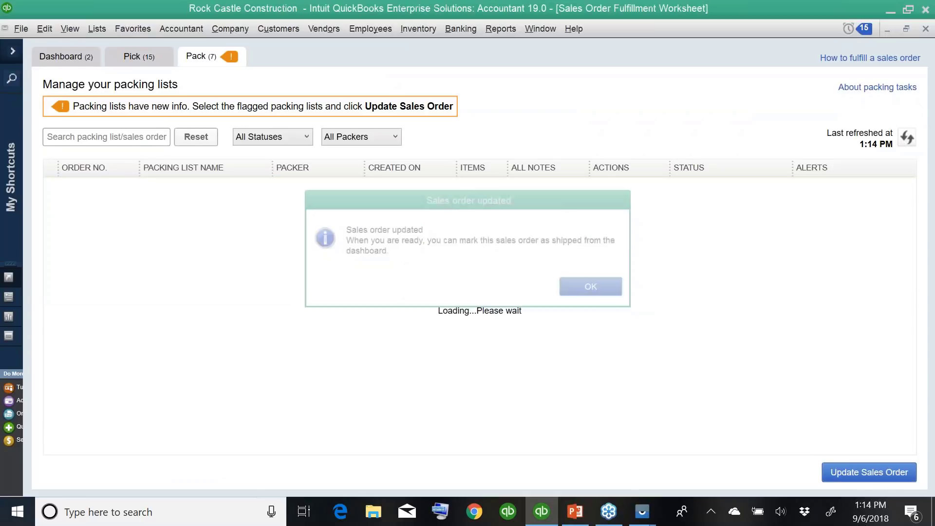
Open the packed sales order from the dashboard, review its line item status and fulfilled quantity, and close it
click(81, 54)
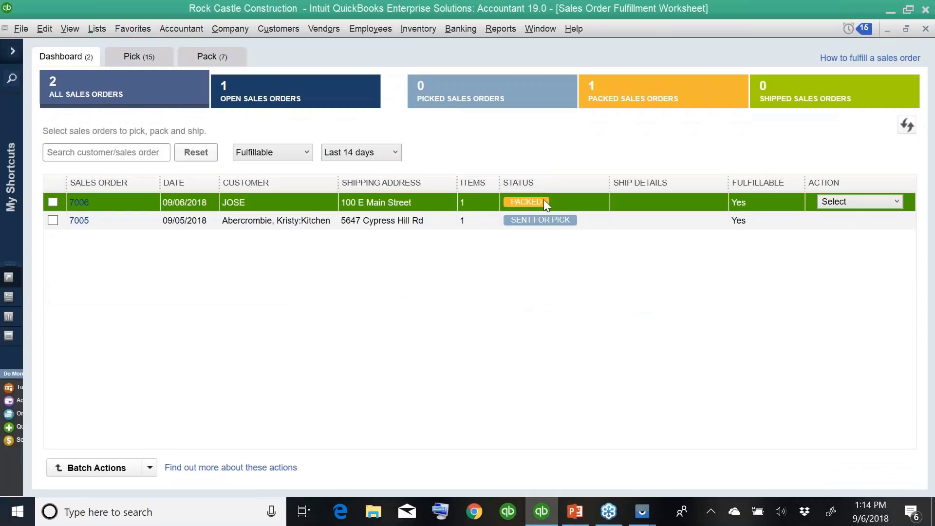
click(80, 203)
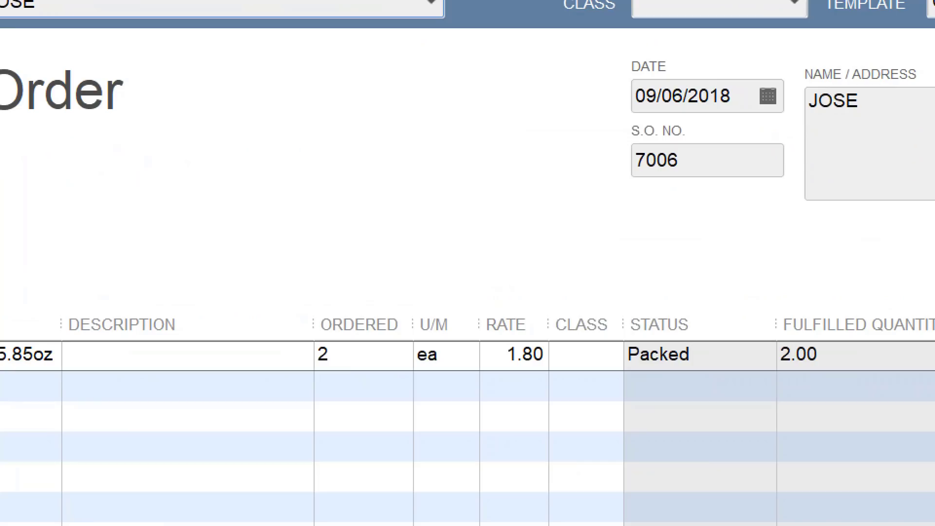
mouse_move(181, 295)
mouse_down()
mouse_move(59, 172)
mouse_move(153, 223)
mouse_move(128, 213)
mouse_up()
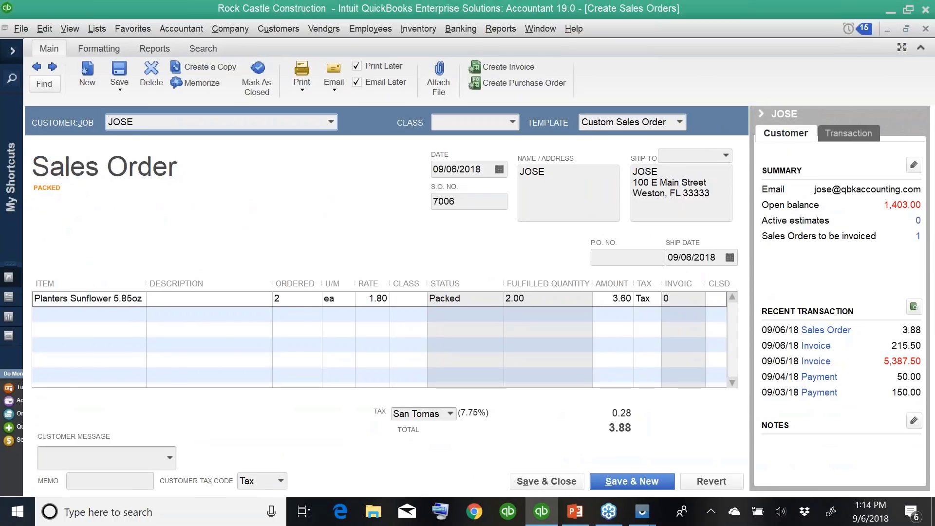
click(486, 422)
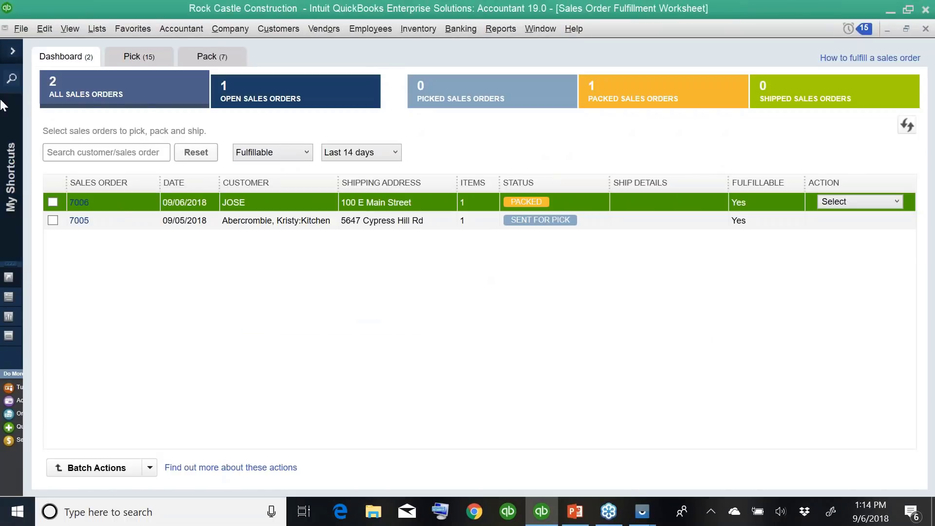
Mark the packed sales order as shipped from the dashboard
click(840, 206)
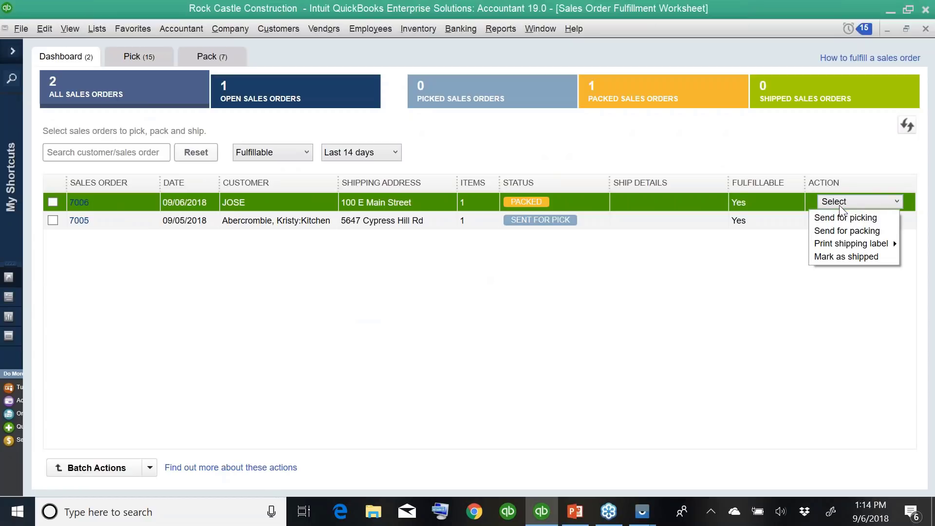
mouse_move(840, 244)
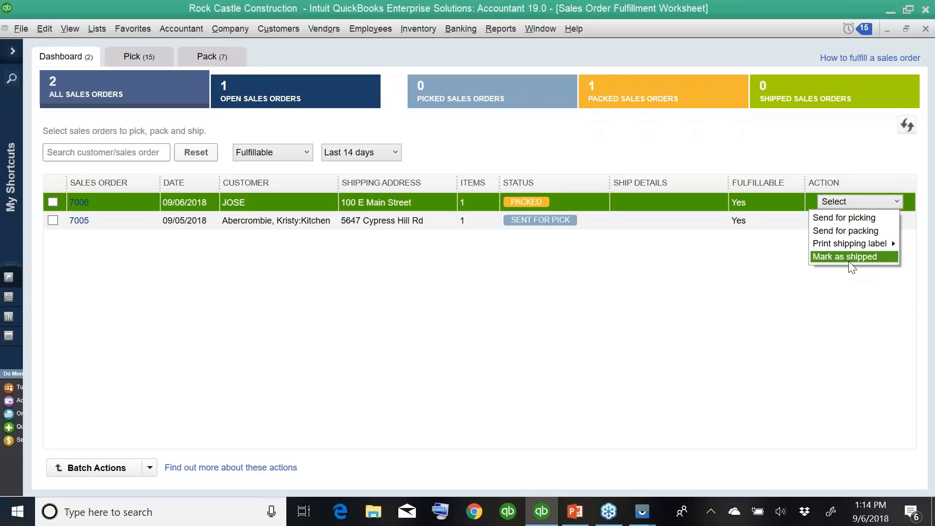
click(848, 261)
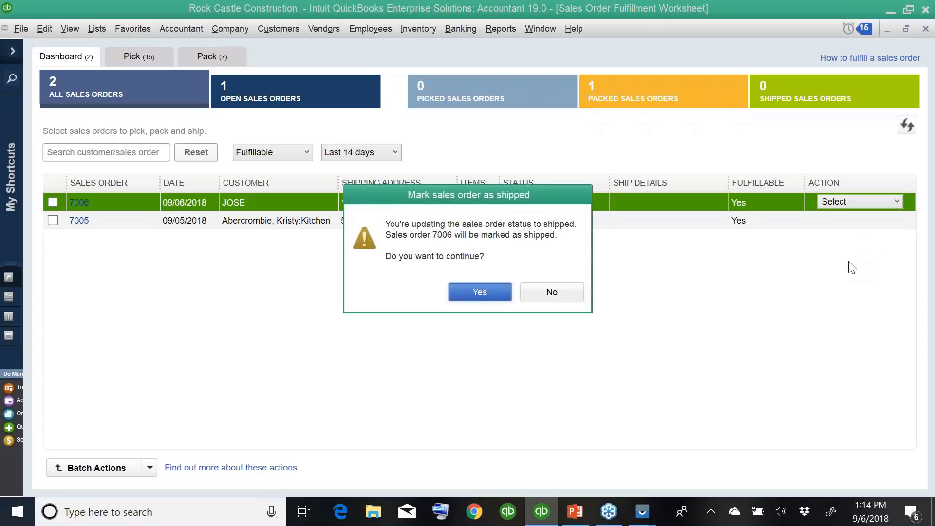
click(484, 296)
click(515, 289)
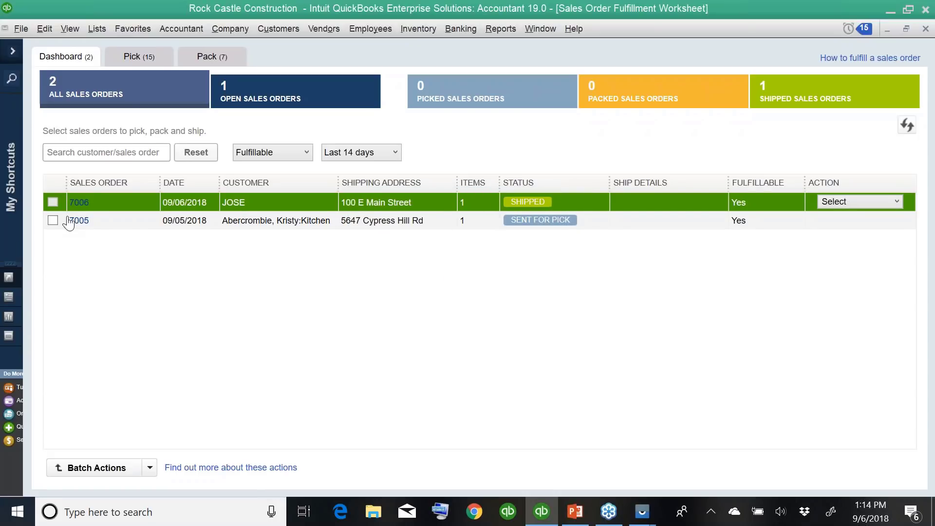
Create an invoice from the shipped sales order, then save and close it
click(85, 205)
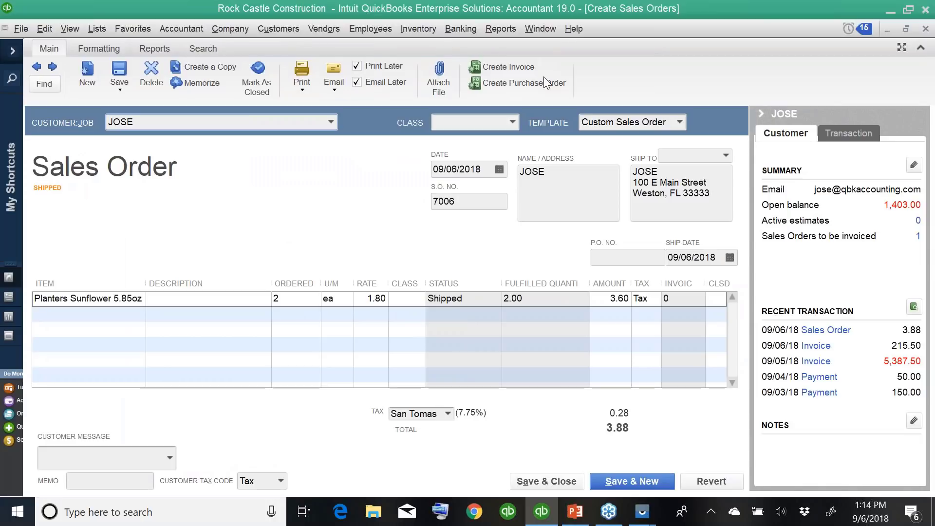
click(513, 67)
click(156, 210)
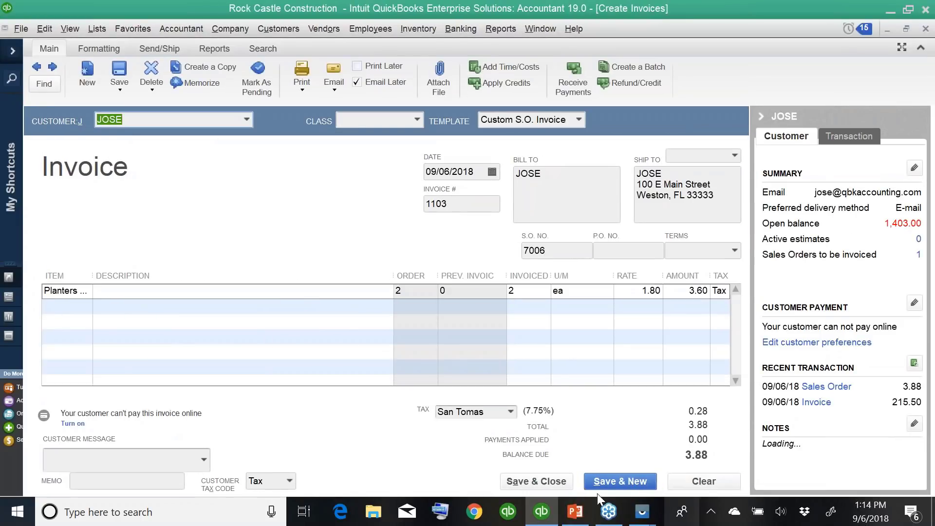
click(516, 484)
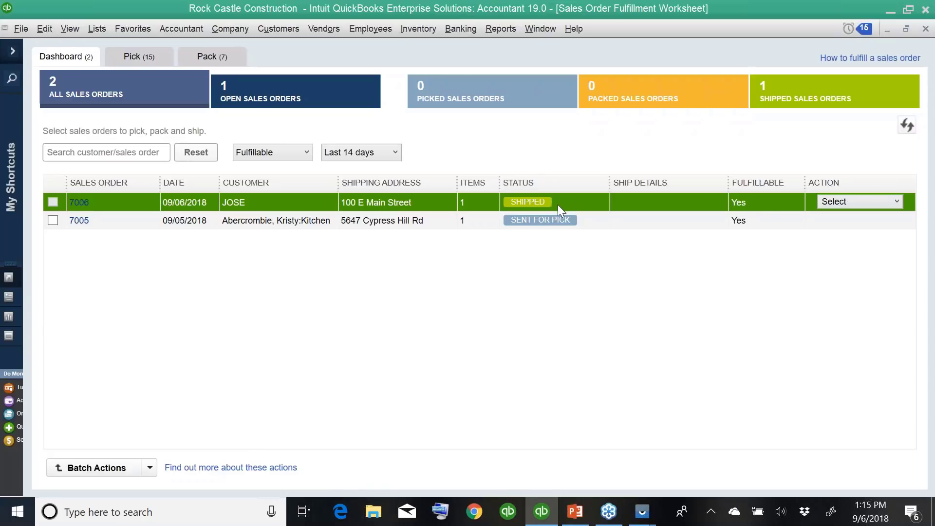
Review the invoiced sales order's status and open the Open Sales Orders by Customer report
click(53, 203)
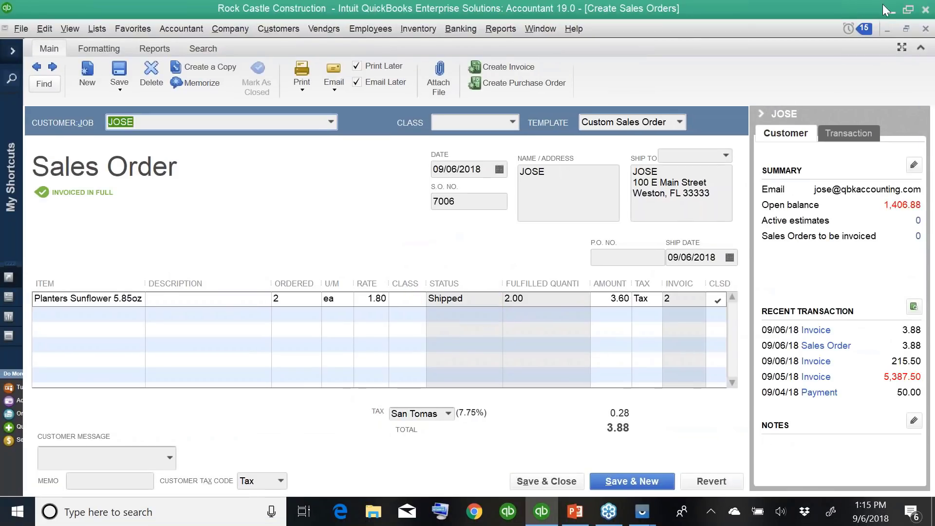
click(494, 32)
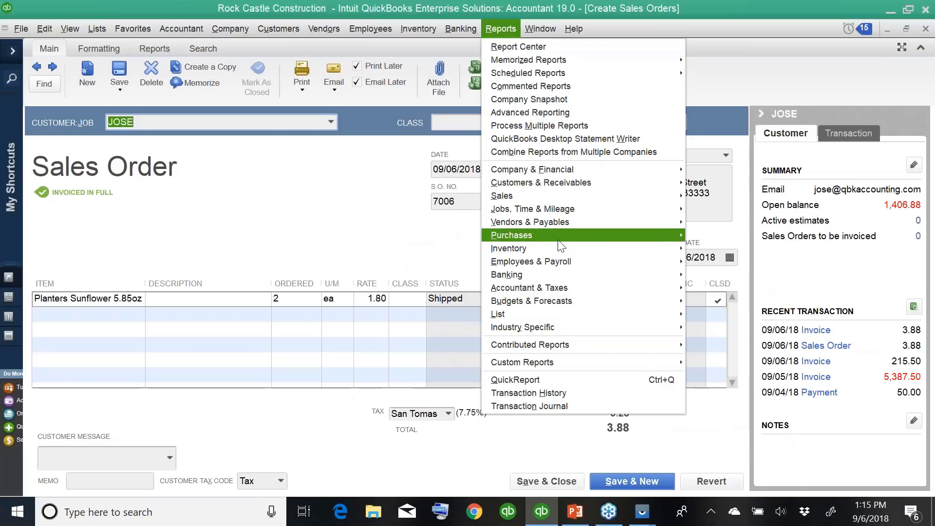
mouse_move(529, 193)
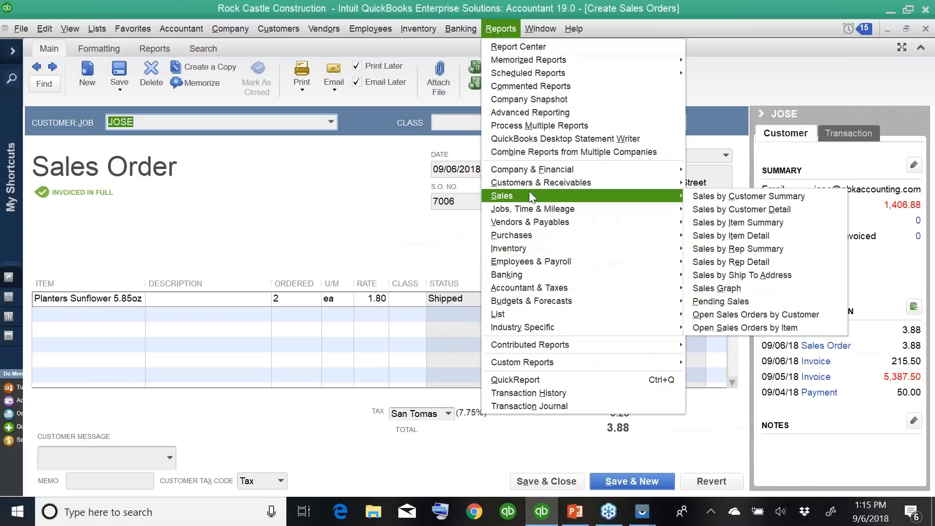
click(748, 317)
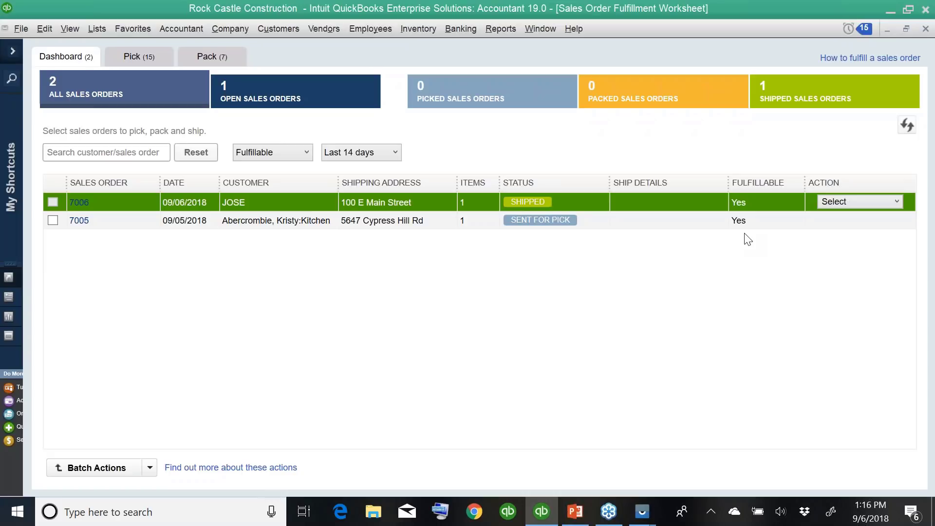
Recheck and close the invoiced sales order, then examine the dashboard's batch actions and the actions available for the shipped order
click(89, 220)
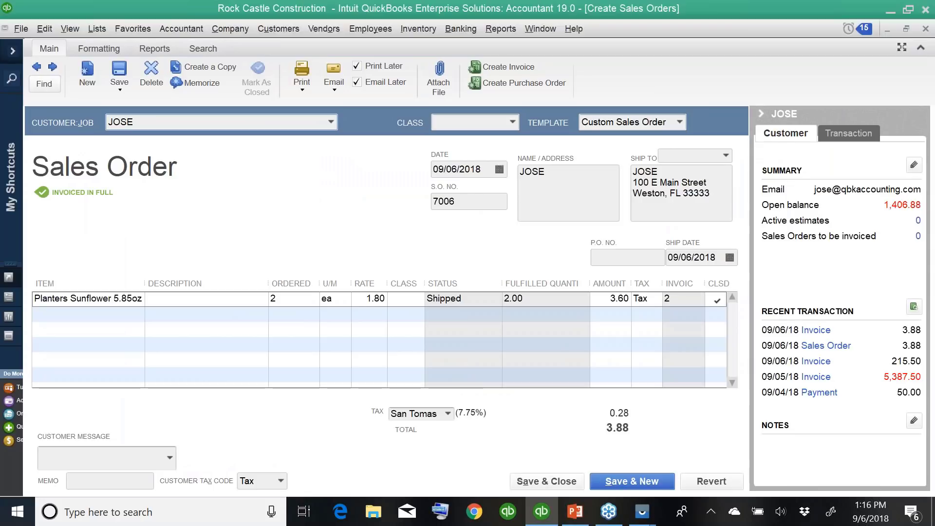
key(Escape)
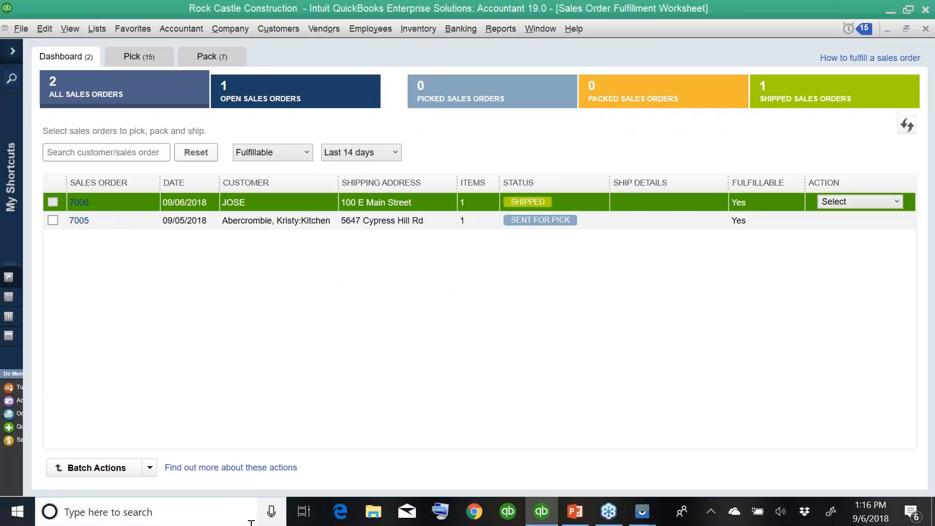
click(150, 467)
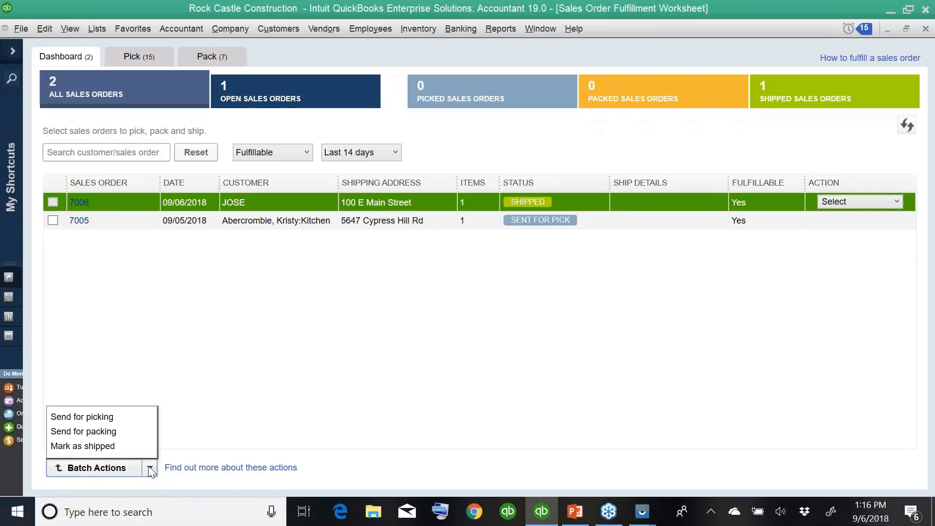
click(647, 200)
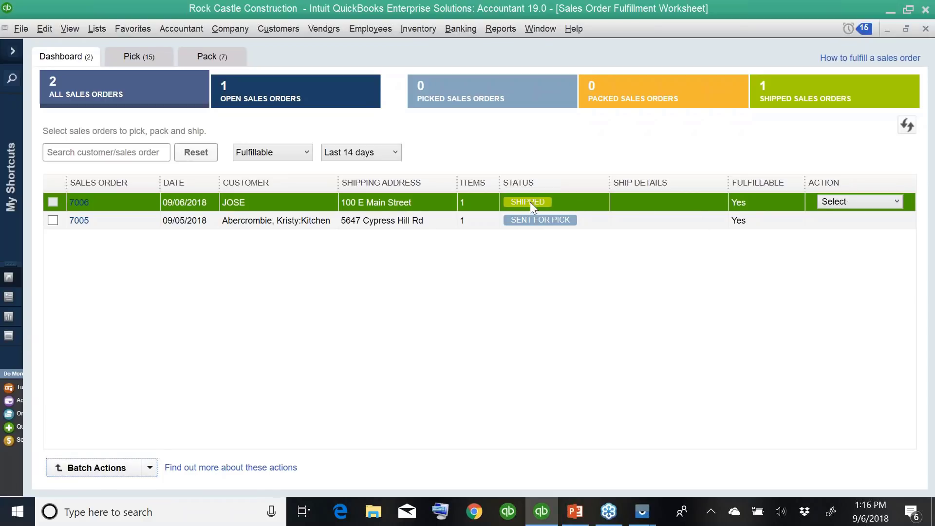
click(839, 207)
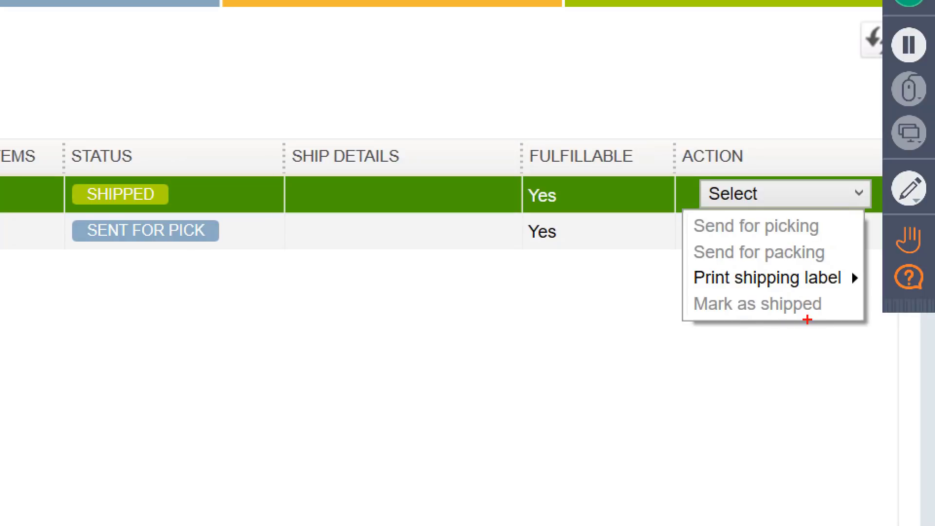
mouse_move(807, 319)
mouse_down()
mouse_move(784, 324)
mouse_move(849, 307)
mouse_move(774, 339)
mouse_up()
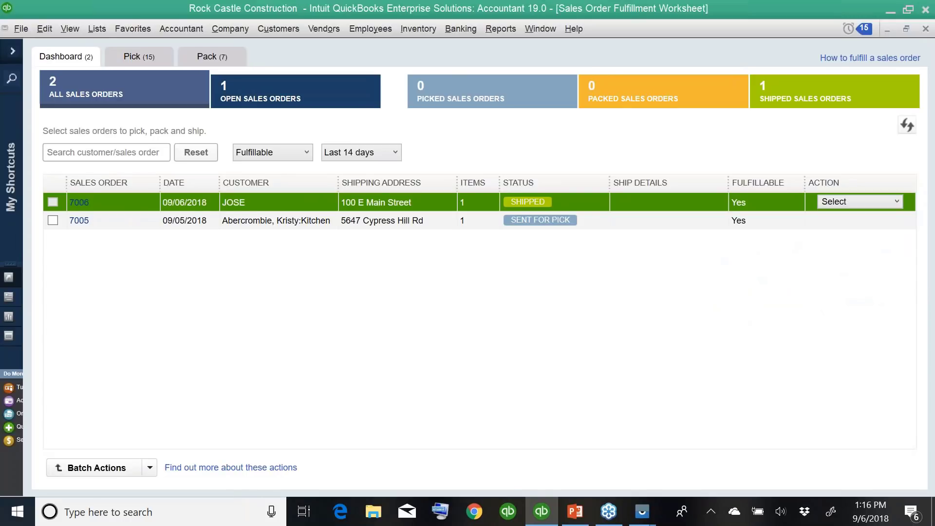
Switch to the PowerPoint slide show and advance to the Sensitive Information Permission Indicator slide
click(575, 511)
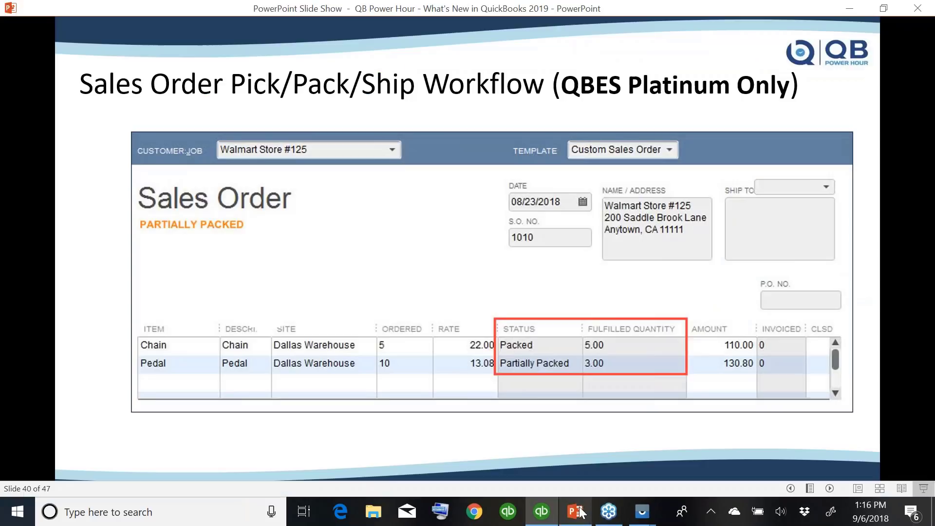
click(482, 282)
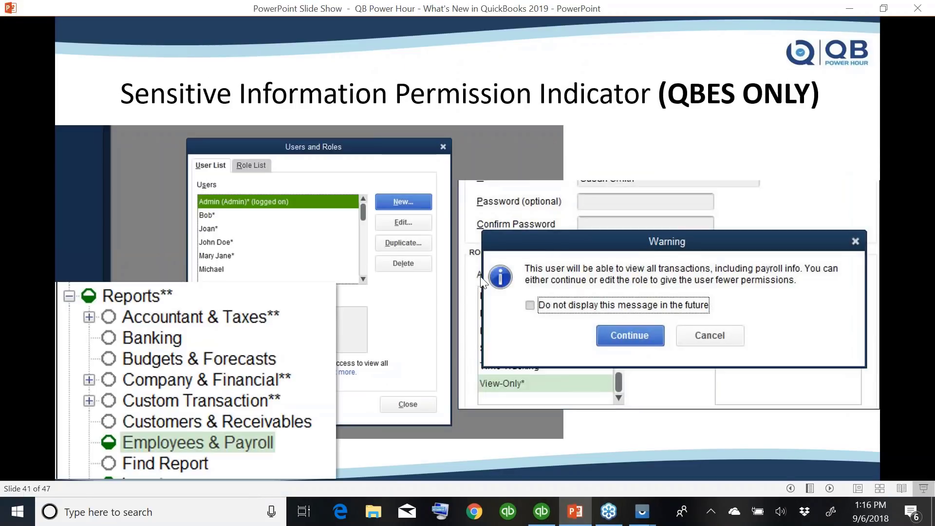